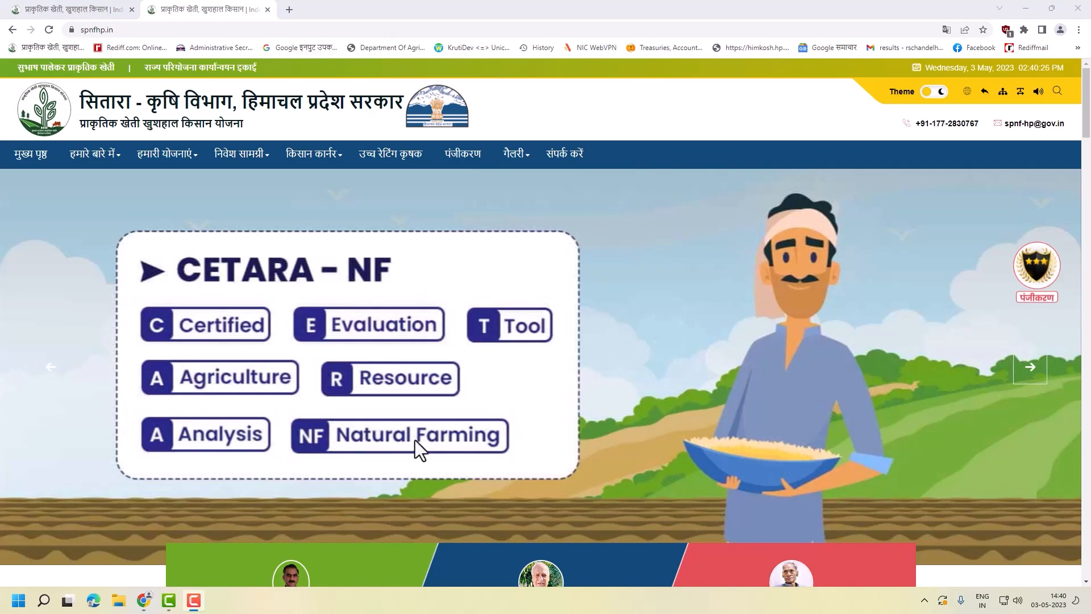
- Scroll the home page to the किसान सितारा प्रतिशत star-percentage section and point out its Star 3 legend
{"action": "scroll", "coordinate": [449, 446], "scroll_direction": "down", "scroll_amount": 10}
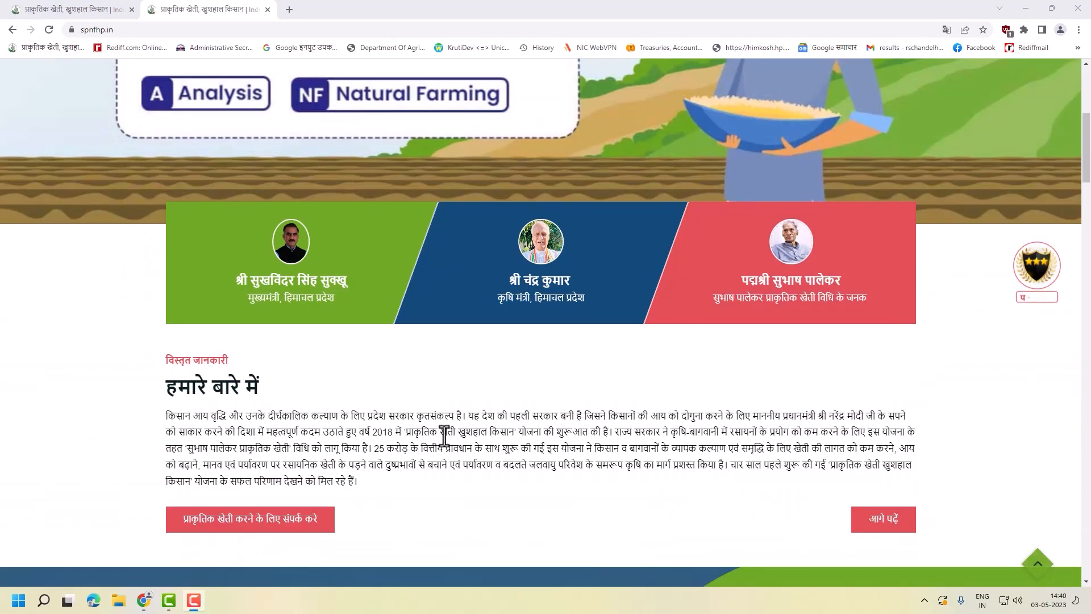
{"action": "scroll", "coordinate": [459, 311], "scroll_direction": "down", "scroll_amount": 3}
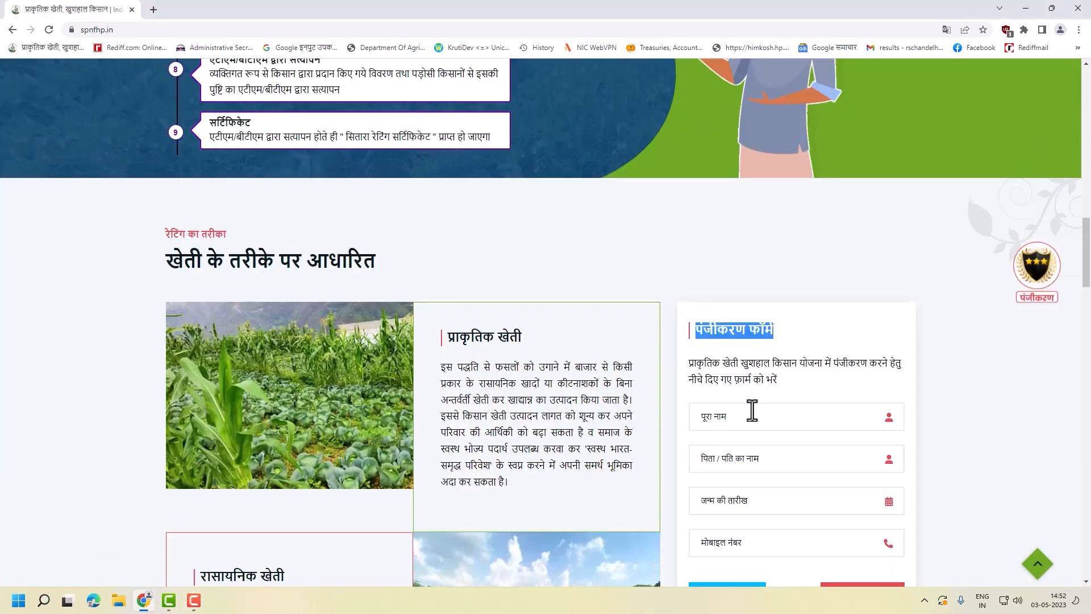
{"action": "scroll", "coordinate": [749, 398], "scroll_direction": "down", "scroll_amount": 2}
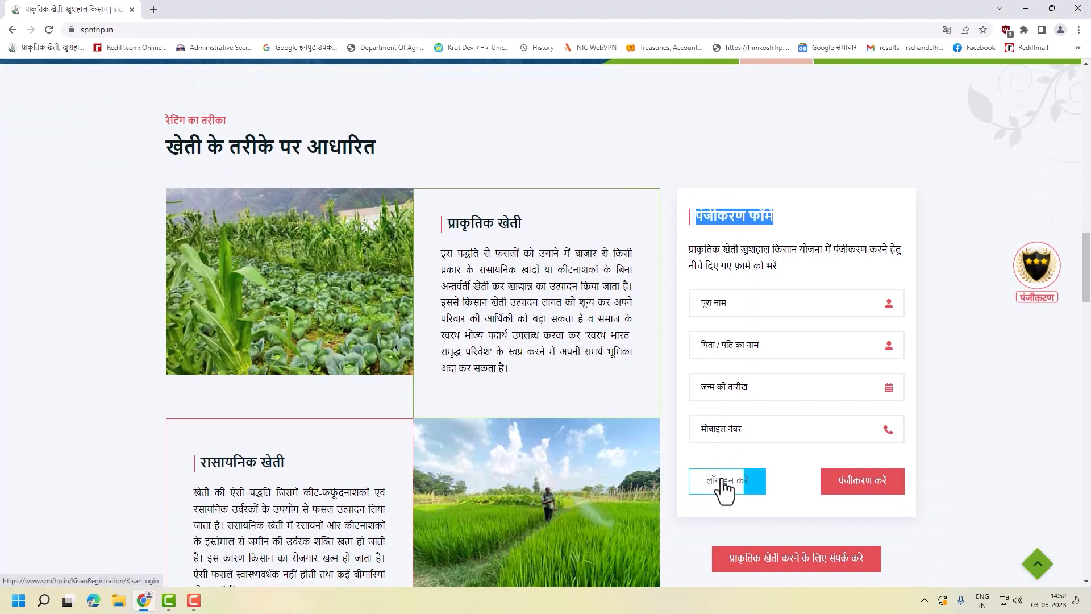
{"action": "scroll", "coordinate": [808, 477], "scroll_direction": "down", "scroll_amount": 3}
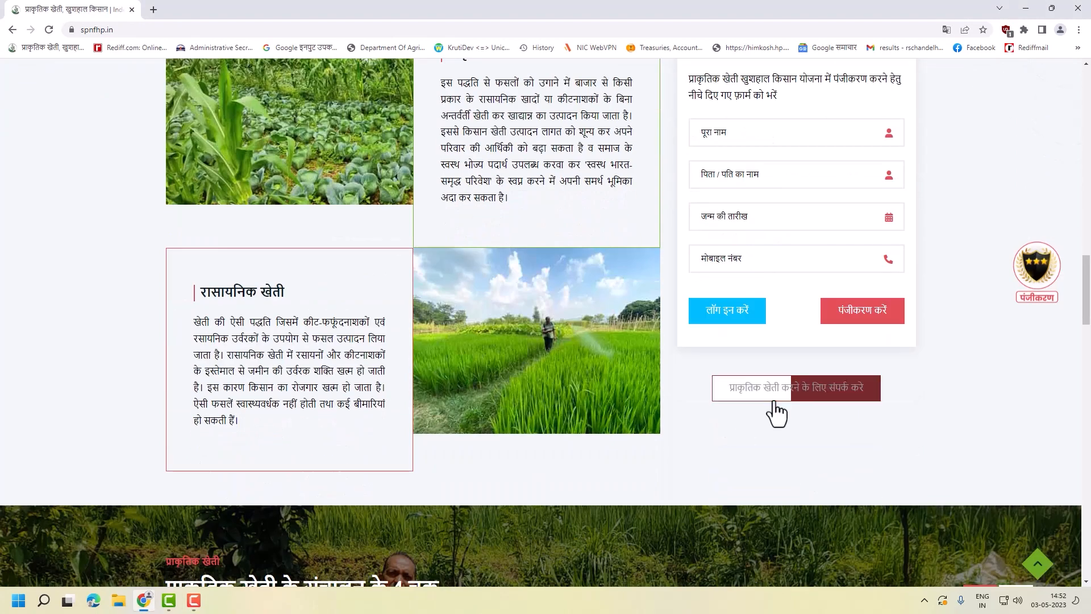
{"action": "scroll", "coordinate": [784, 403], "scroll_direction": "down", "scroll_amount": 15}
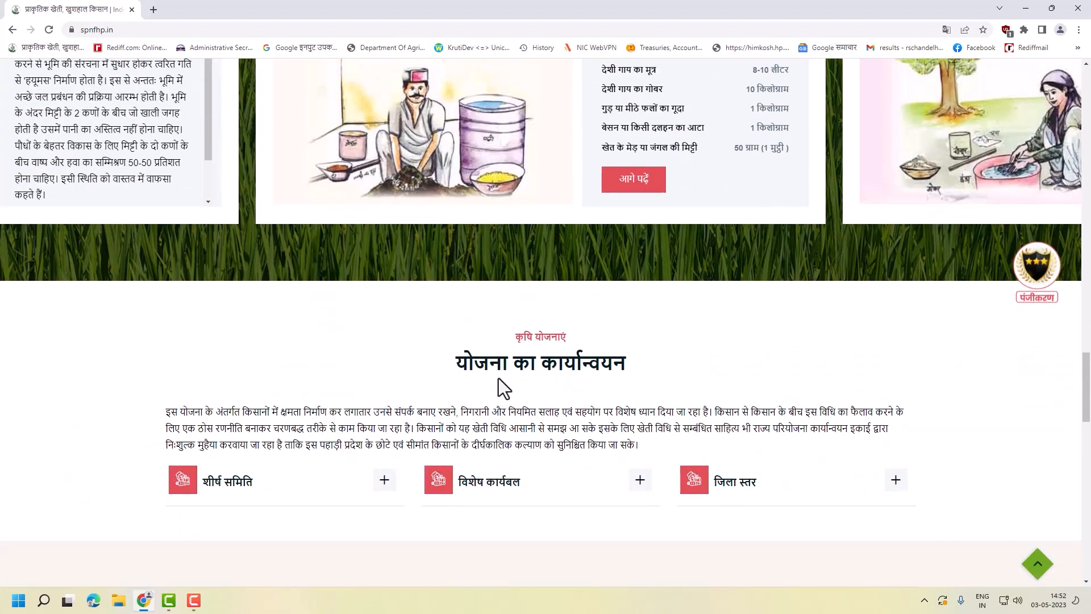
{"action": "scroll", "coordinate": [499, 379], "scroll_direction": "down", "scroll_amount": 2}
{"action": "scroll", "coordinate": [574, 383], "scroll_direction": "down", "scroll_amount": 2}
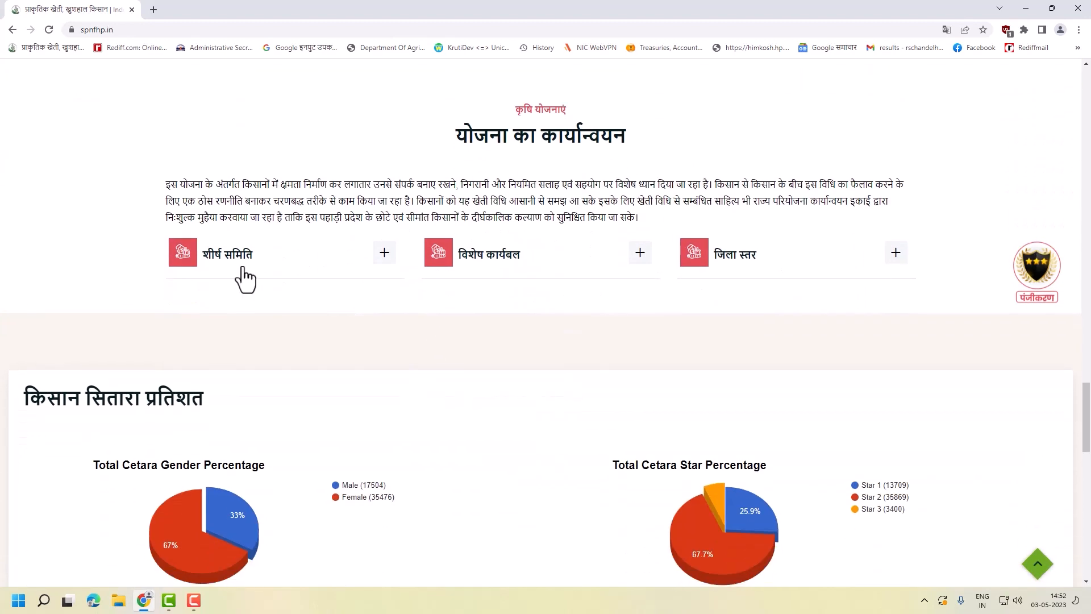
{"action": "scroll", "coordinate": [462, 363], "scroll_direction": "down", "scroll_amount": 3}
{"action": "scroll", "coordinate": [417, 323], "scroll_direction": "up", "scroll_amount": 1}
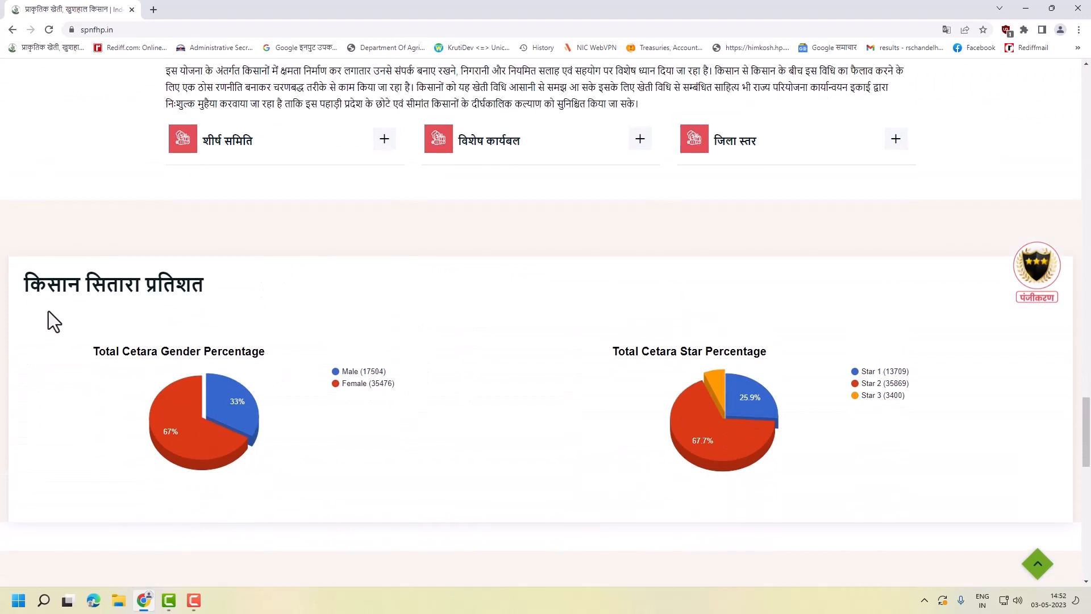
{"action": "left_click_drag", "start_coordinate": [22, 287], "coordinate": [340, 319]}
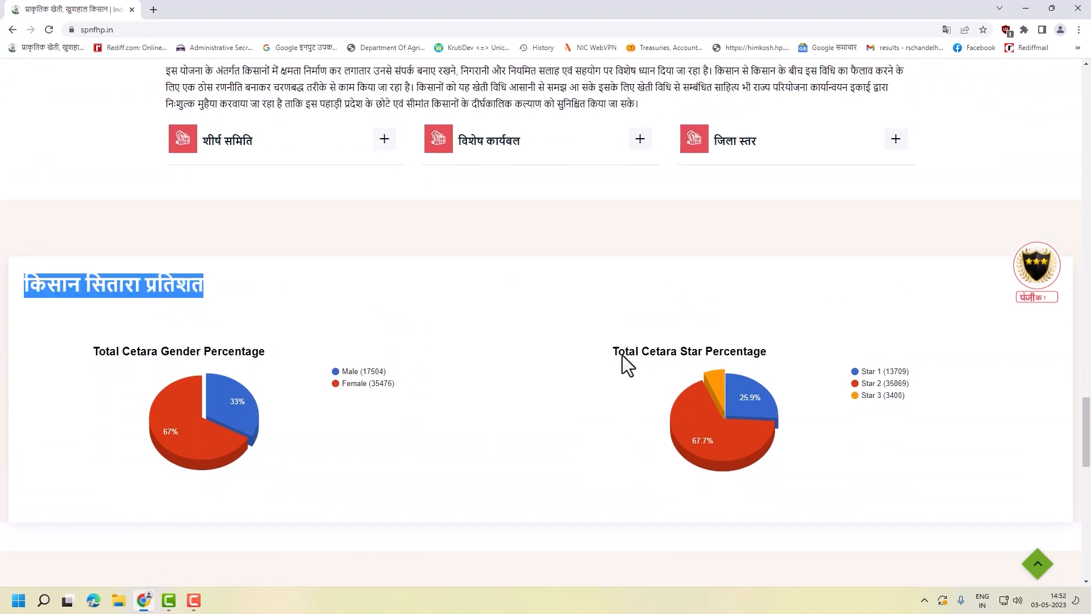
{"action": "left_click", "coordinate": [374, 371]}
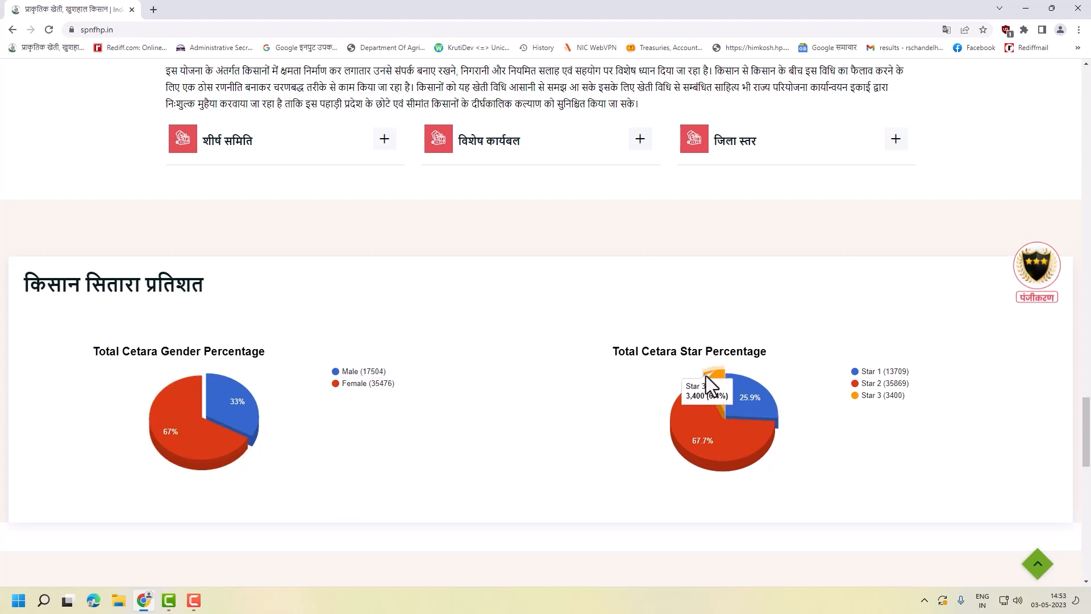
{"action": "left_click_drag", "start_coordinate": [867, 396], "coordinate": [908, 399]}
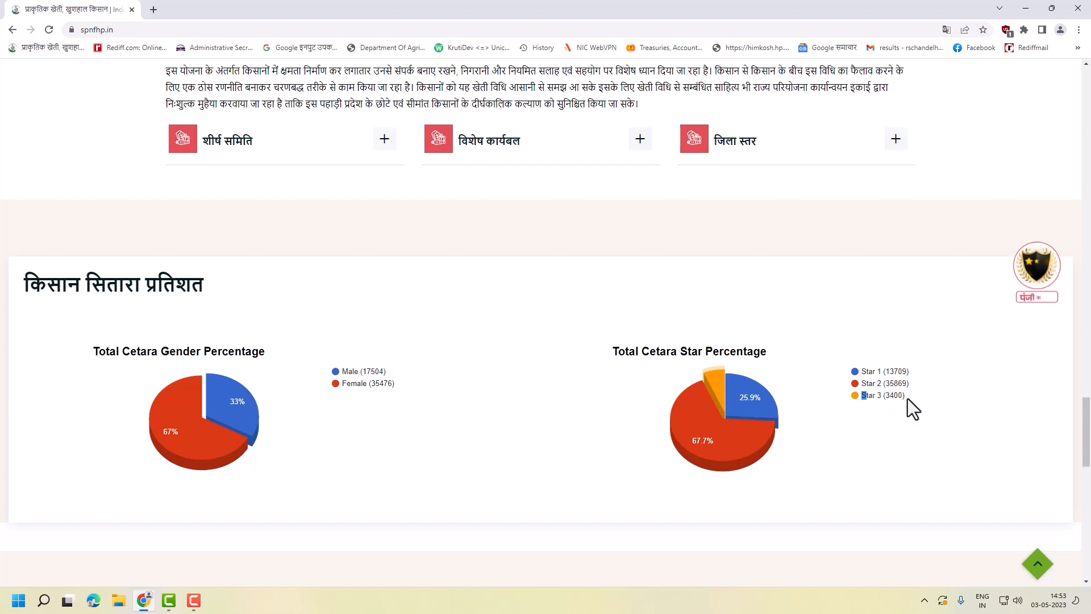
- Advance the top-rated farmers carousel three times and open a farmer's detailed profile
{"action": "scroll", "coordinate": [889, 399], "scroll_direction": "down", "scroll_amount": 9}
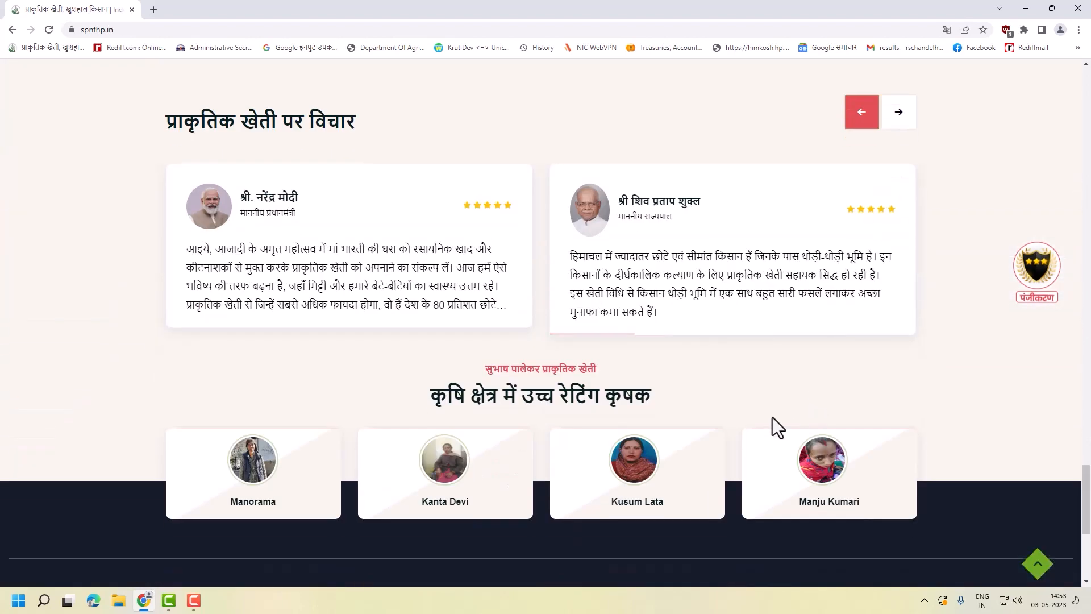
{"action": "scroll", "coordinate": [772, 417], "scroll_direction": "down", "scroll_amount": 2}
{"action": "triple_click", "coordinate": [625, 286]}
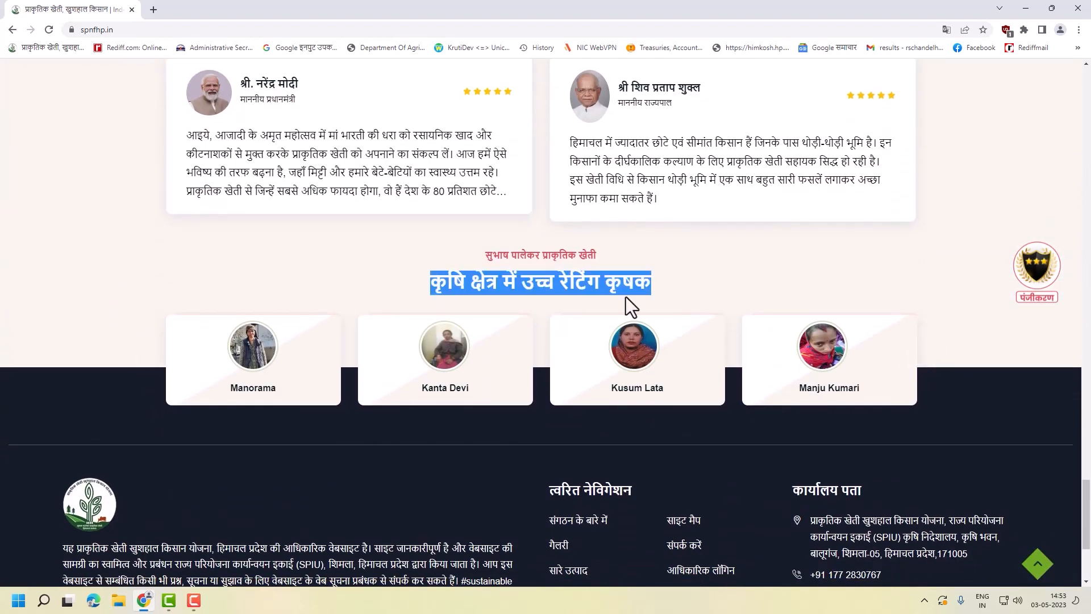
{"action": "left_click", "coordinate": [938, 357]}
{"action": "left_click", "coordinate": [938, 358]}
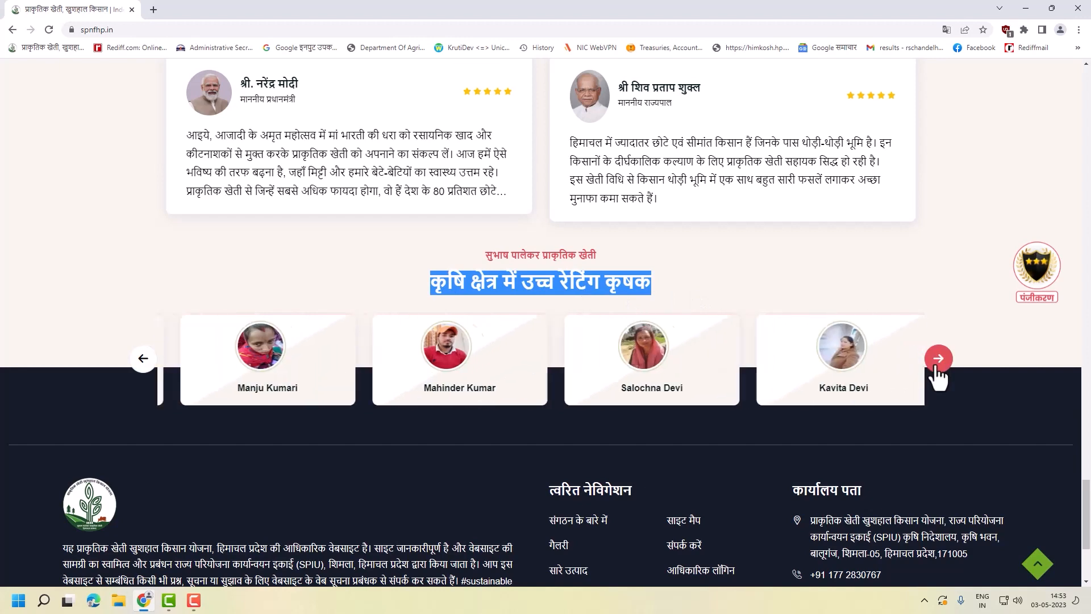
{"action": "left_click", "coordinate": [937, 358]}
{"action": "scroll", "coordinate": [673, 411], "scroll_direction": "down", "scroll_amount": 4}
{"action": "scroll", "coordinate": [659, 336], "scroll_direction": "up", "scroll_amount": 3}
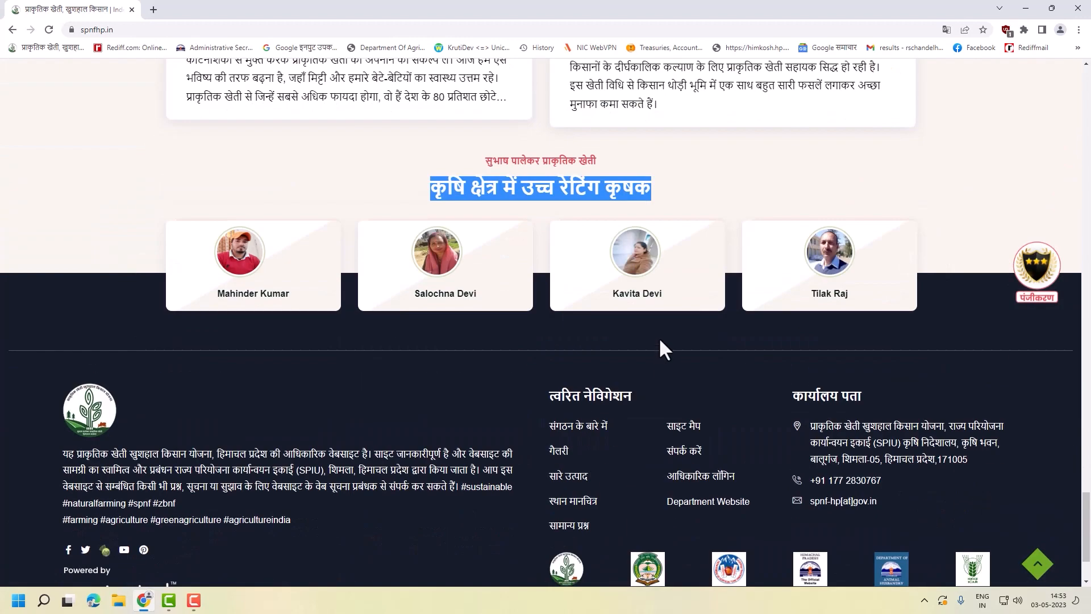
{"action": "left_click", "coordinate": [636, 264]}
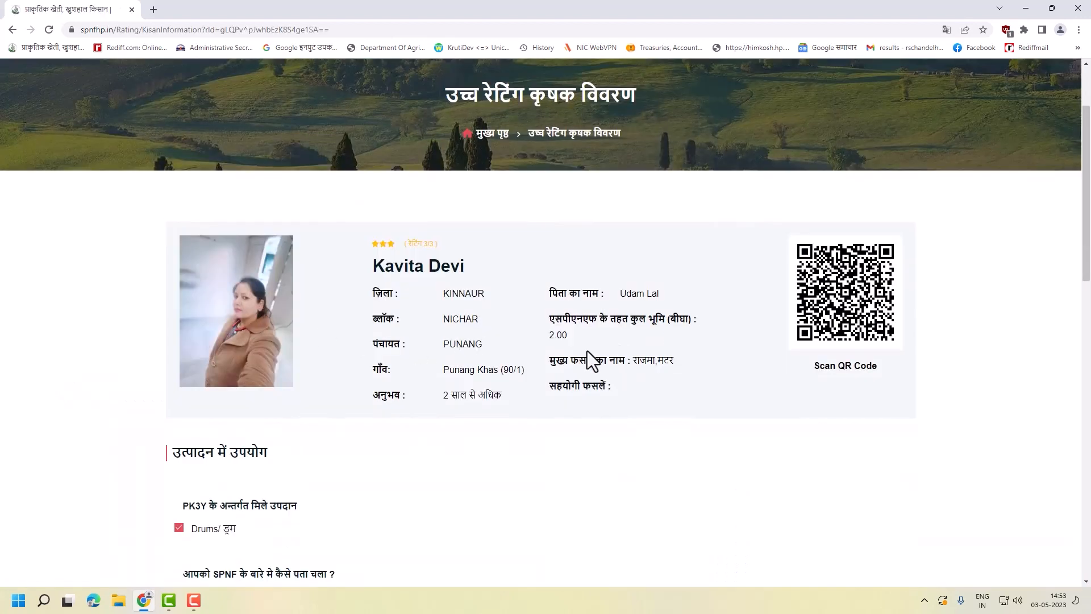
- Scroll through the farmer's details and open a second top-rated farmer's profile
{"action": "scroll", "coordinate": [561, 385], "scroll_direction": "down", "scroll_amount": 2}
{"action": "scroll", "coordinate": [460, 450], "scroll_direction": "down", "scroll_amount": 1}
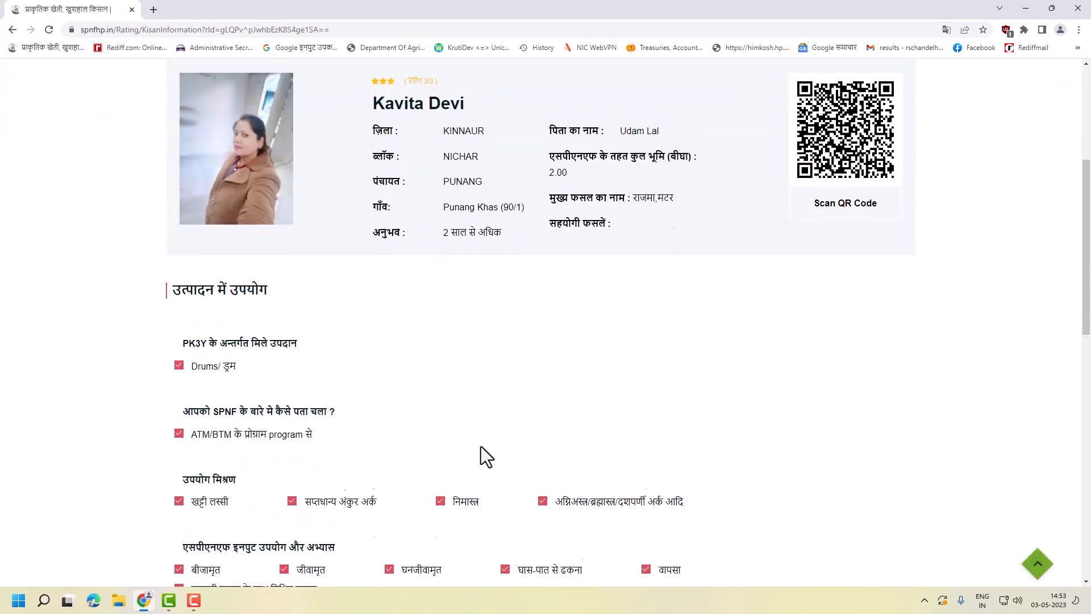
{"action": "scroll", "coordinate": [483, 455], "scroll_direction": "up", "scroll_amount": 5}
{"action": "scroll", "coordinate": [234, 364], "scroll_direction": "down", "scroll_amount": 8}
{"action": "scroll", "coordinate": [234, 363], "scroll_direction": "down", "scroll_amount": 4}
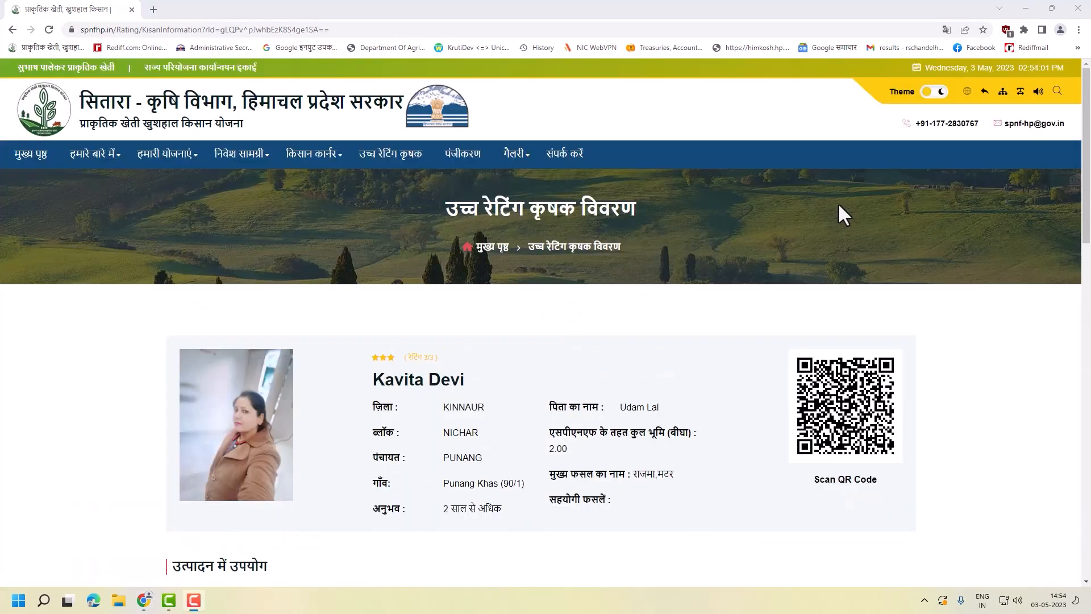
{"action": "left_click", "coordinate": [462, 159]}
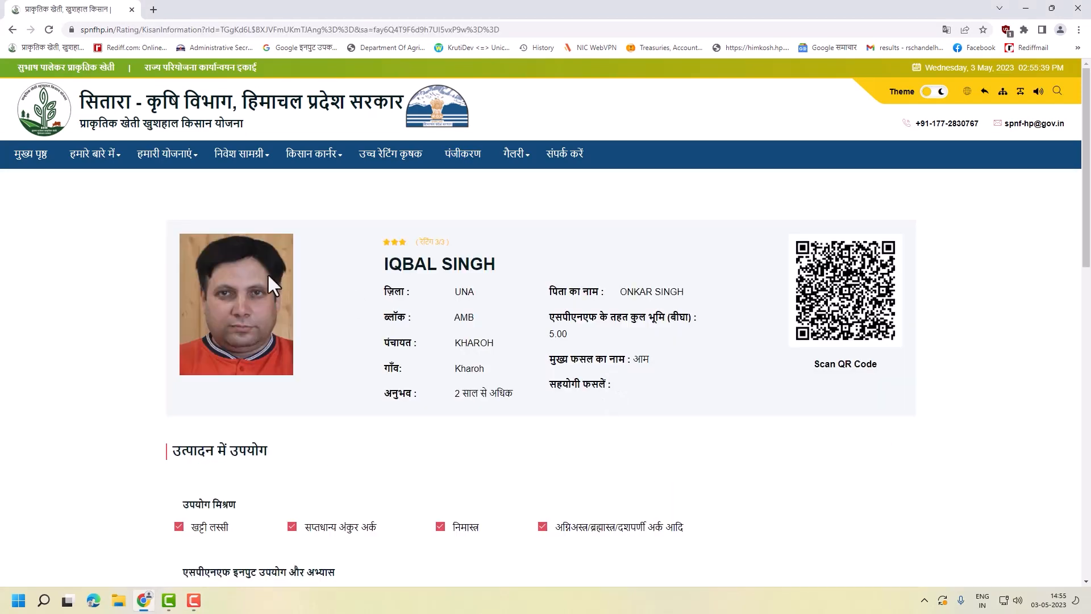
- Open this farmer's 3-star natural-farming certificate in a new tab and highlight its main paragraph
{"action": "scroll", "coordinate": [581, 359], "scroll_direction": "down", "scroll_amount": 5}
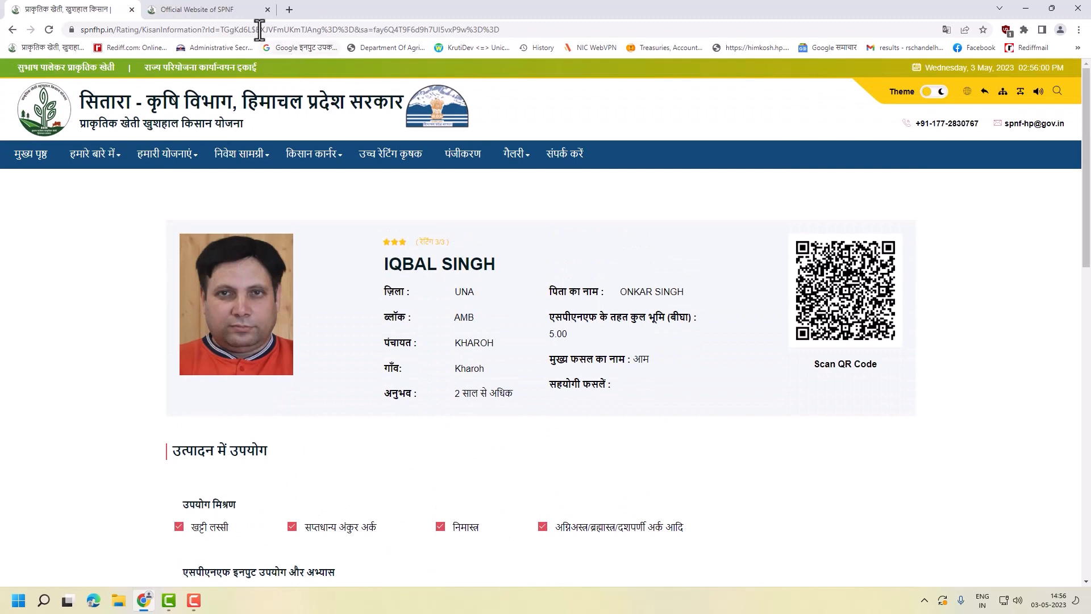
{"action": "left_click", "coordinate": [235, 9]}
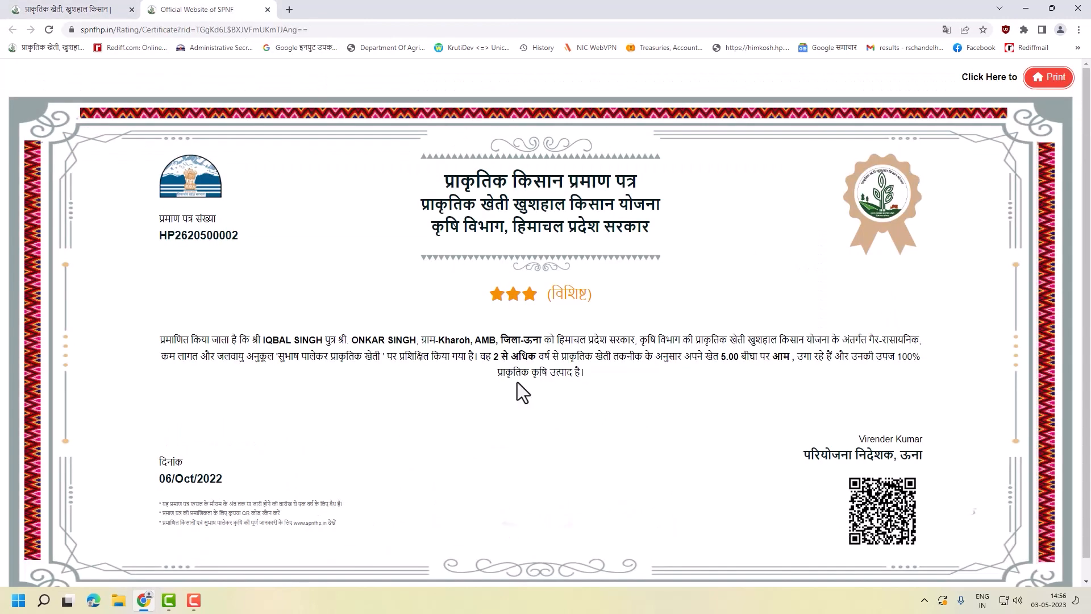
{"action": "left_click_drag", "start_coordinate": [296, 298], "coordinate": [606, 384]}
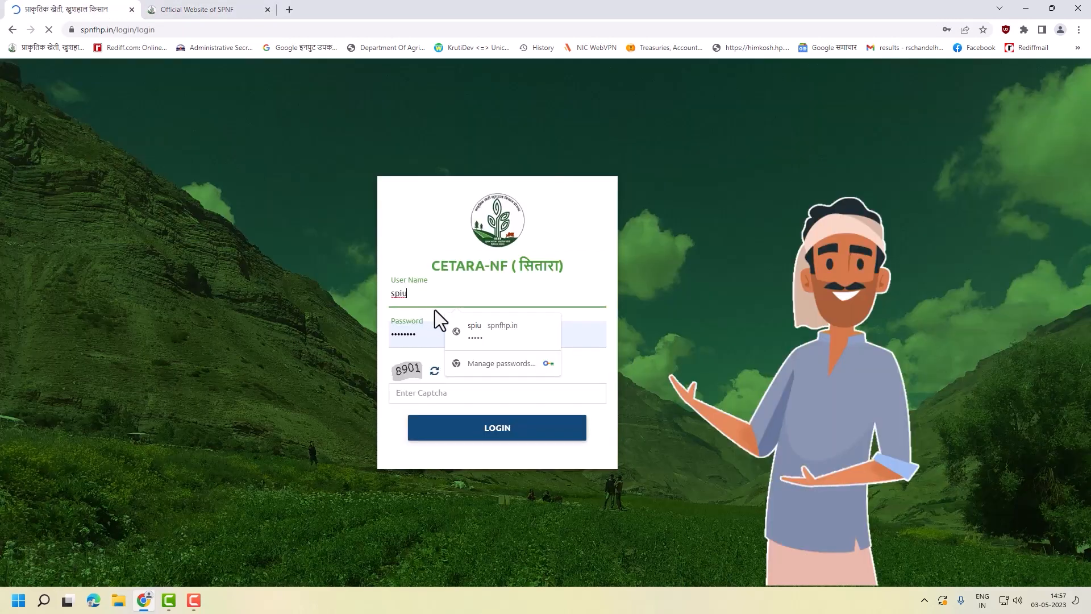
- Log in as admin with the saved credentials and captcha to reach the Dashboard charts
{"action": "left_click", "coordinate": [473, 329]}
{"action": "left_click", "coordinate": [476, 394]}
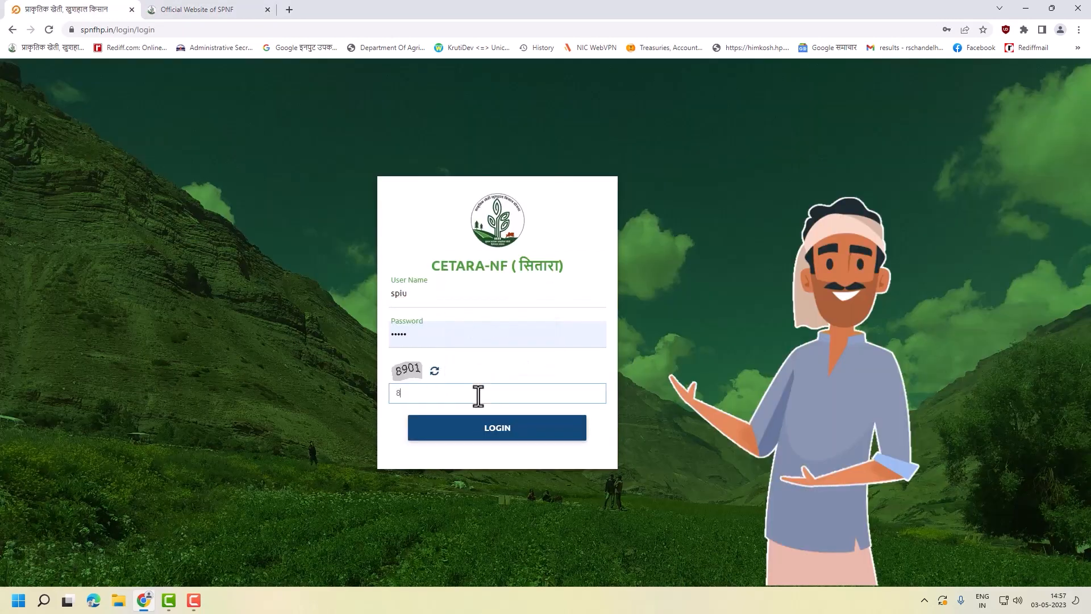
{"action": "left_click", "coordinate": [494, 428]}
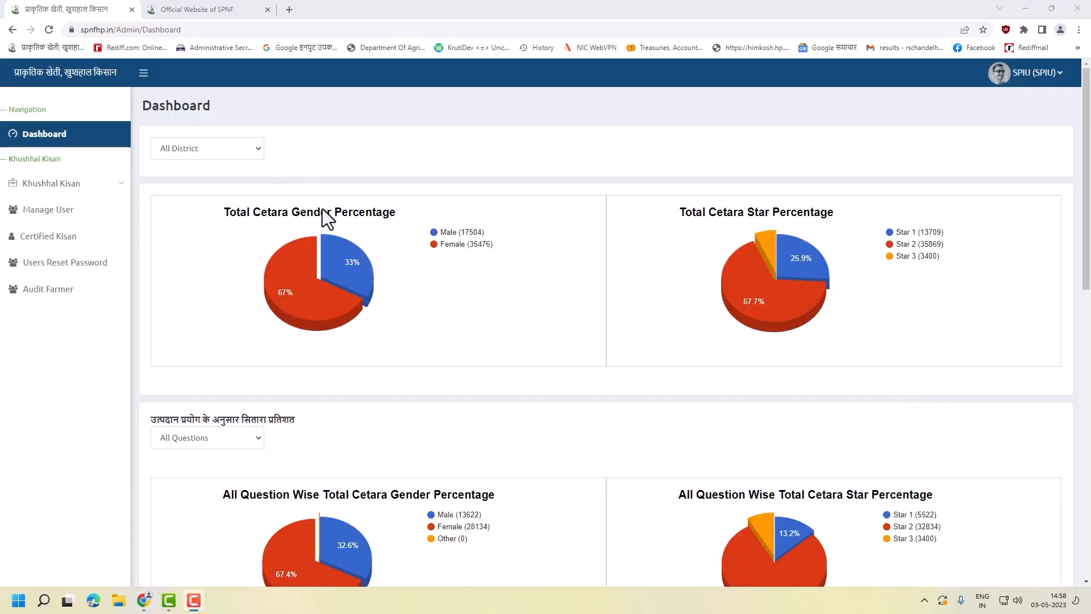
{"action": "scroll", "coordinate": [792, 241], "scroll_direction": "down", "scroll_amount": 4}
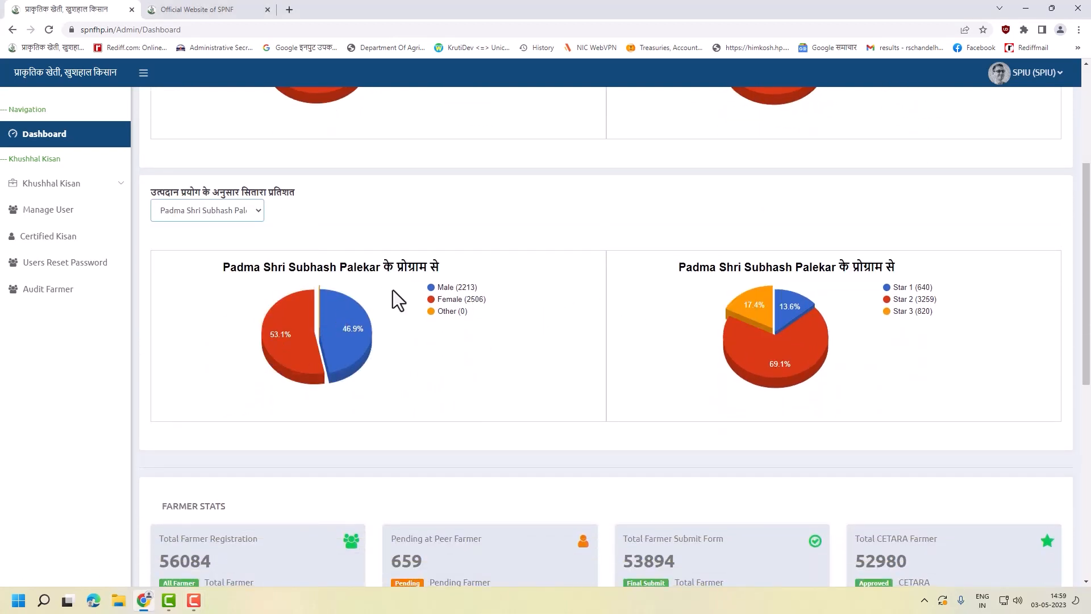
{"action": "left_click", "coordinate": [240, 211]}
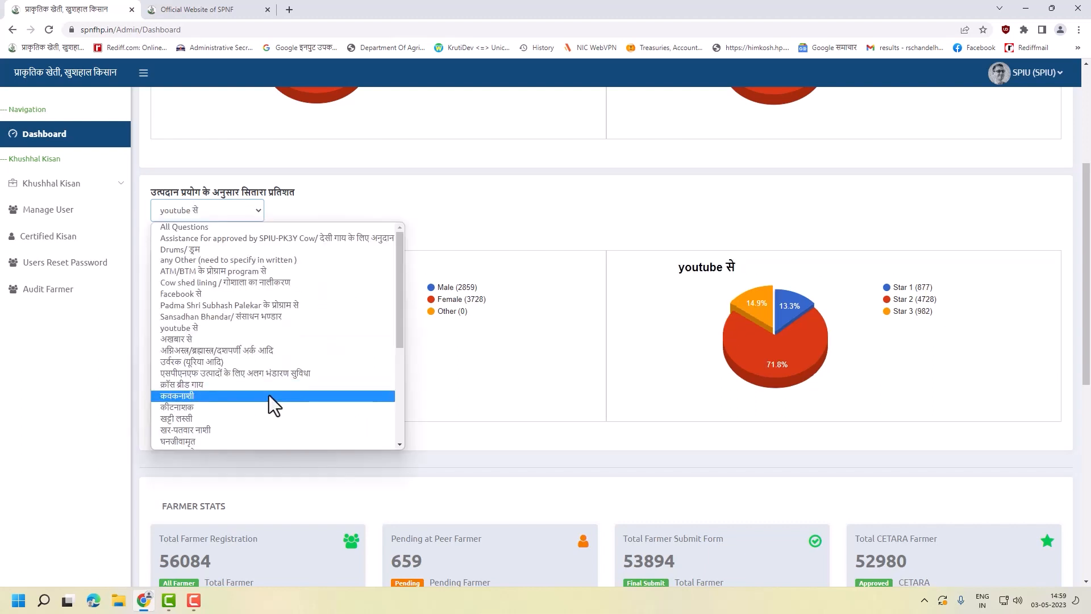
{"action": "left_click", "coordinate": [260, 418]}
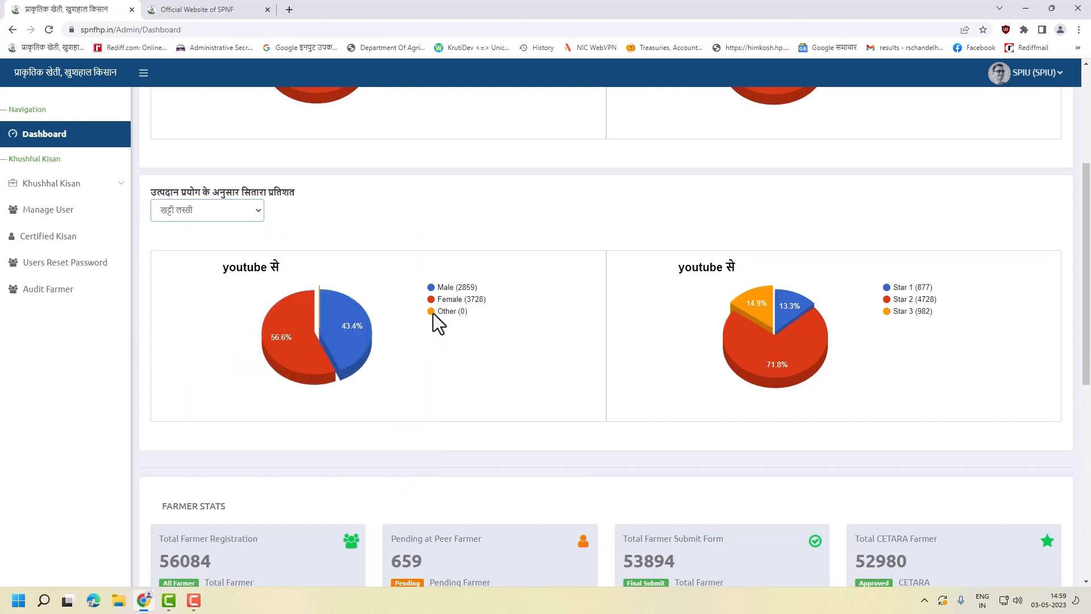
{"action": "left_click", "coordinate": [262, 213]}
{"action": "scroll", "coordinate": [478, 350], "scroll_direction": "down", "scroll_amount": 4}
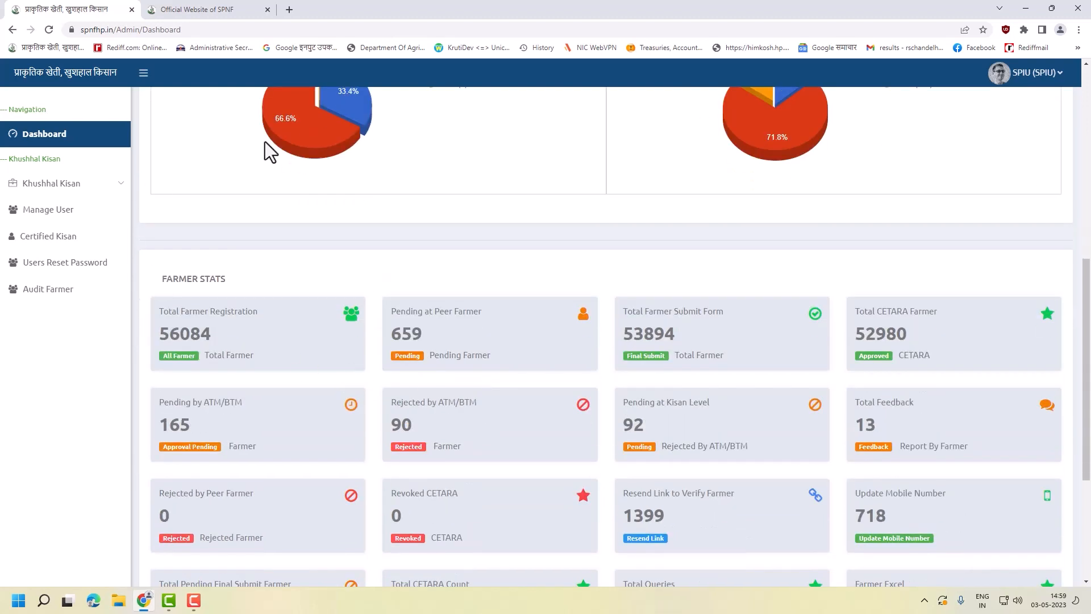
{"action": "scroll", "coordinate": [264, 182], "scroll_direction": "up", "scroll_amount": 5}
{"action": "left_click", "coordinate": [233, 271]}
{"action": "left_click", "coordinate": [498, 415]}
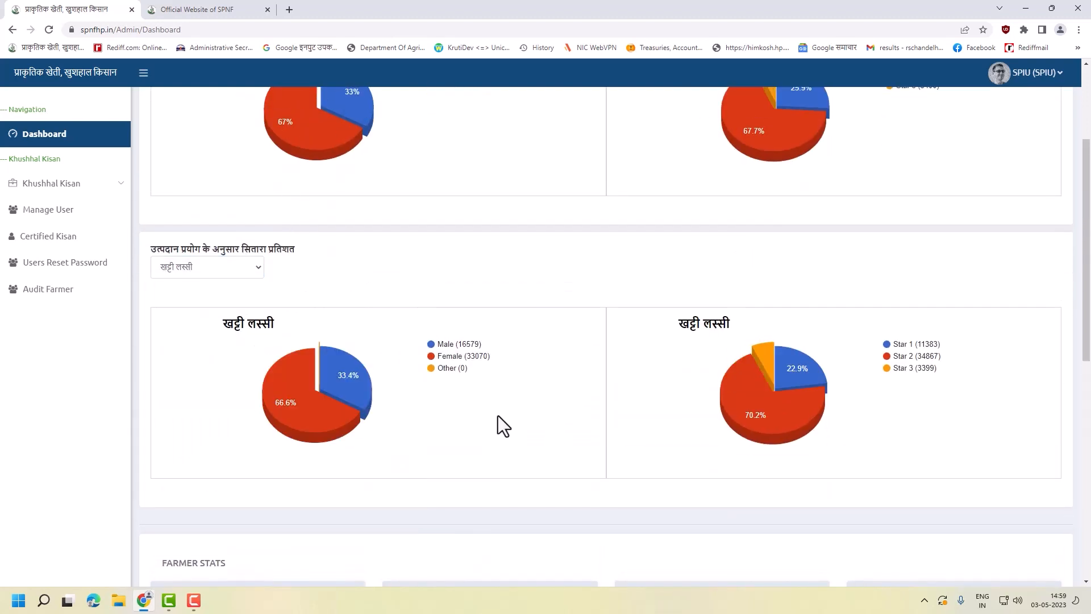
{"action": "scroll", "coordinate": [474, 389], "scroll_direction": "down", "scroll_amount": 3}
{"action": "scroll", "coordinate": [481, 279], "scroll_direction": "up", "scroll_amount": 2}
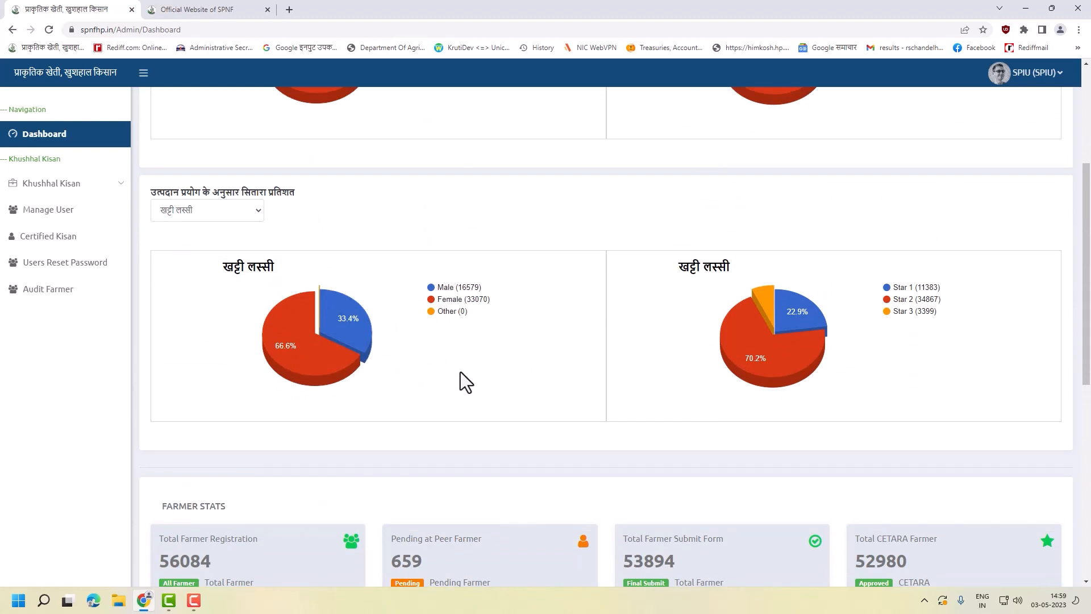
{"action": "scroll", "coordinate": [462, 381], "scroll_direction": "down", "scroll_amount": 7}
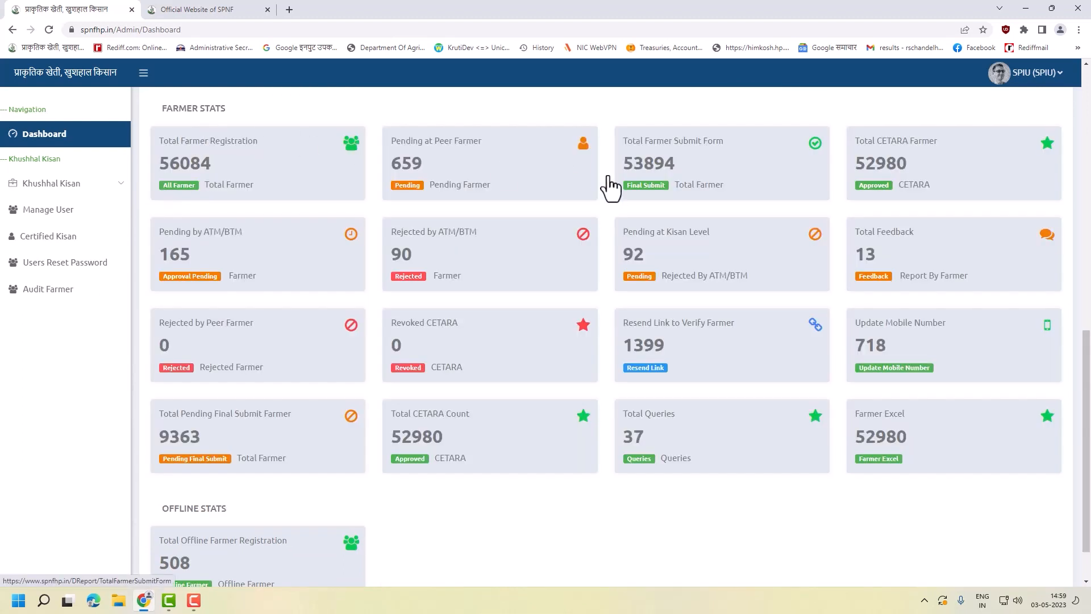
{"action": "left_click_drag", "start_coordinate": [224, 153], "coordinate": [229, 173]}
{"action": "left_click_drag", "start_coordinate": [154, 150], "coordinate": [267, 189]}
- Open the Total CETARA Farmer list and switch the registration filter to Offline, then back to Online
{"action": "left_click", "coordinate": [916, 172]}
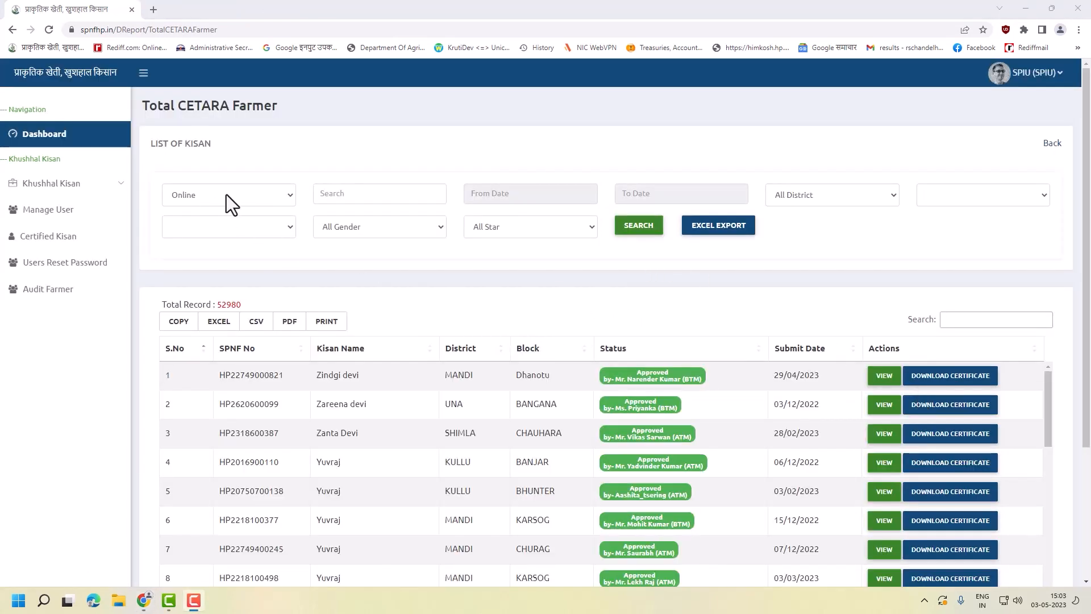
{"action": "left_click", "coordinate": [257, 193]}
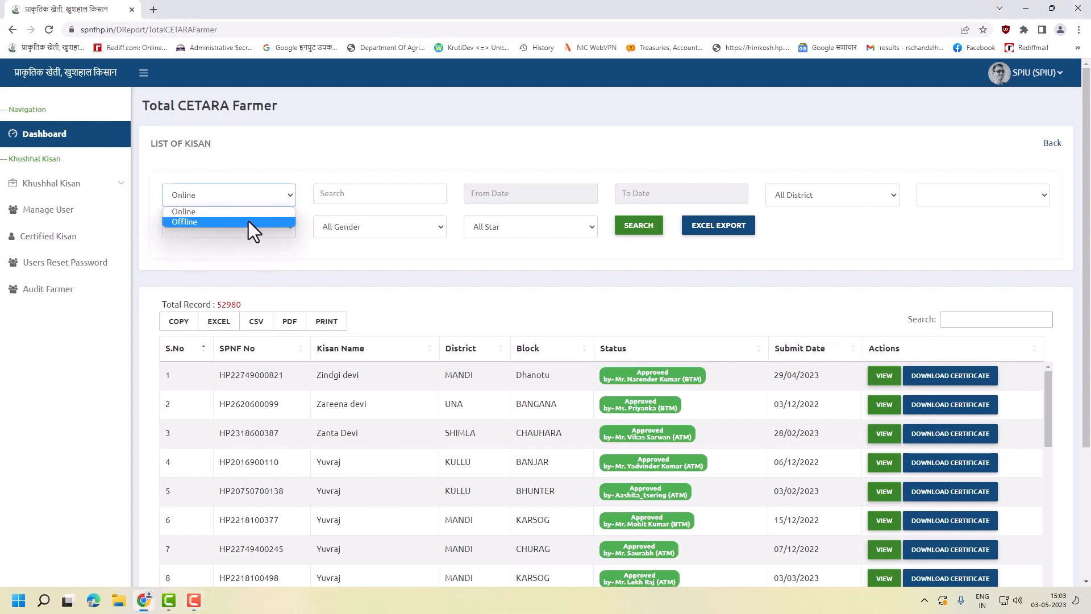
{"action": "left_click", "coordinate": [248, 221]}
{"action": "left_click", "coordinate": [265, 201]}
{"action": "left_click", "coordinate": [263, 209]}
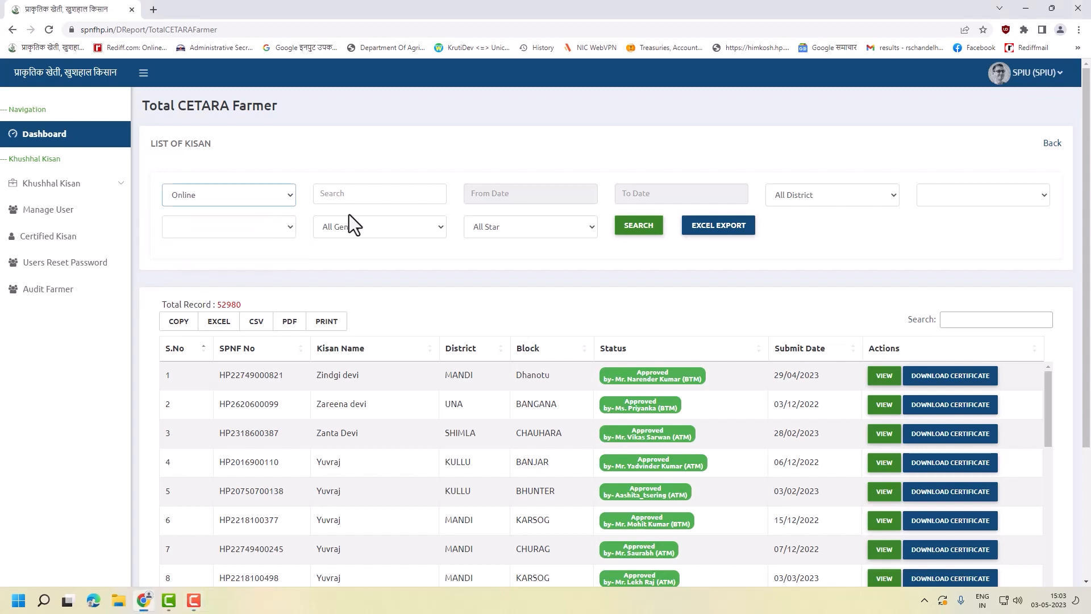
- Search for Male 3 Star farmers in BILASPUR district, BILASPUR SADAR block, All Panchayat
{"action": "left_click", "coordinate": [838, 200]}
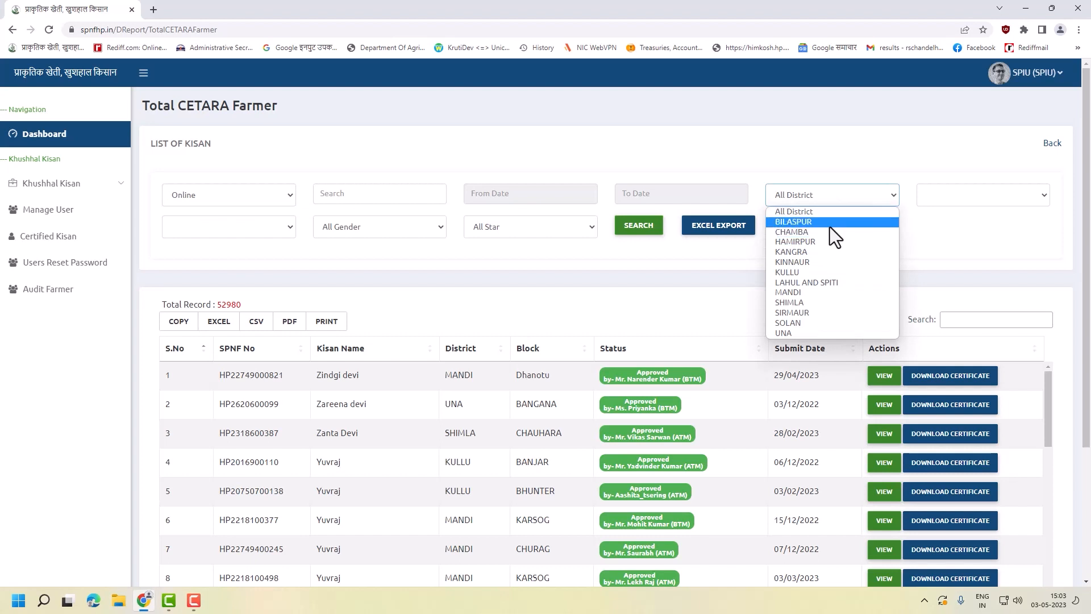
{"action": "left_click", "coordinate": [828, 223]}
{"action": "left_click", "coordinate": [946, 203]}
{"action": "left_click", "coordinate": [945, 222]}
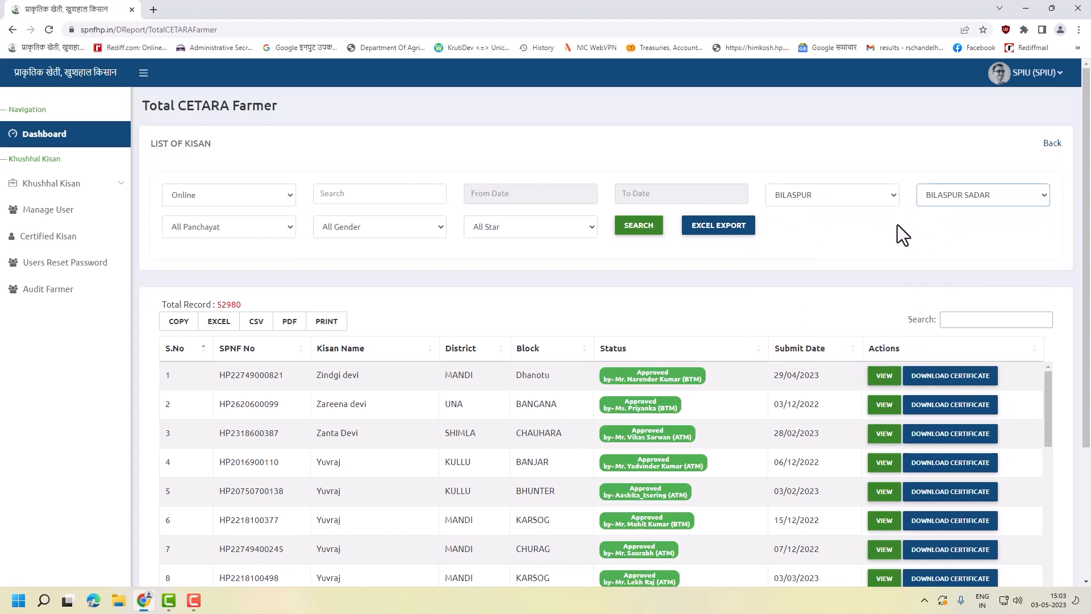
{"action": "left_click", "coordinate": [241, 227]}
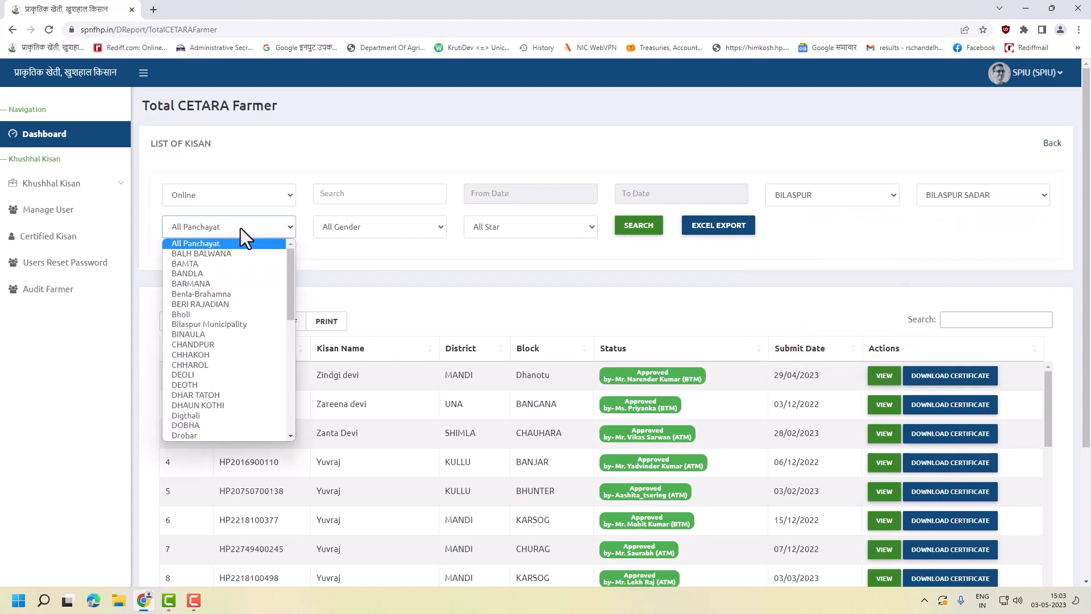
{"action": "left_click", "coordinate": [542, 271]}
{"action": "left_click", "coordinate": [415, 233]}
{"action": "left_click", "coordinate": [408, 254]}
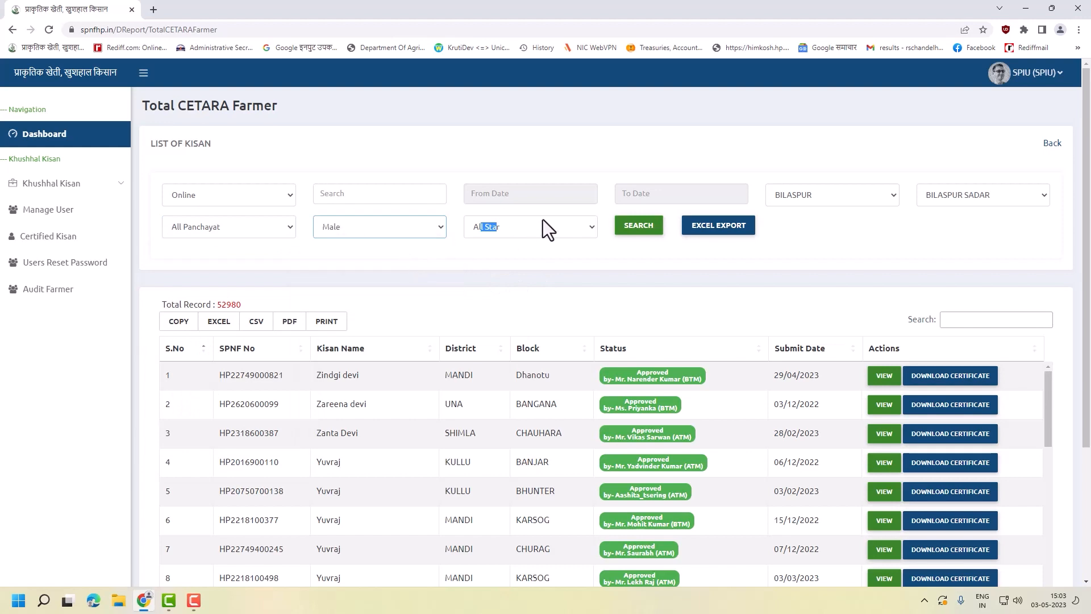
{"action": "left_click", "coordinate": [543, 228]}
{"action": "left_click", "coordinate": [528, 274]}
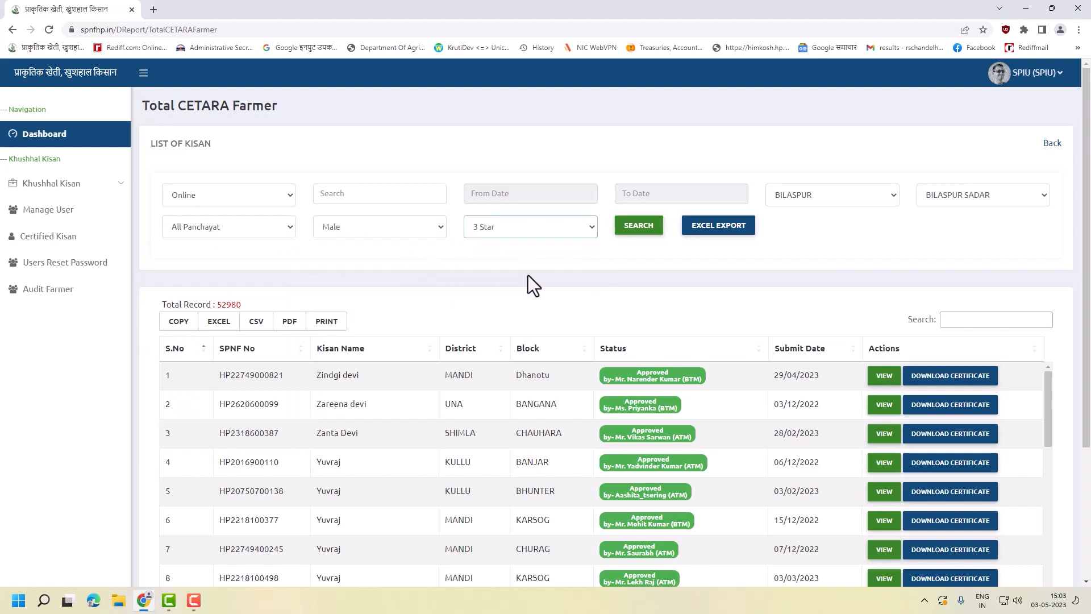
{"action": "left_click", "coordinate": [643, 233]}
- View a listed farmer's full registration details
{"action": "scroll", "coordinate": [426, 336], "scroll_direction": "down", "scroll_amount": 4}
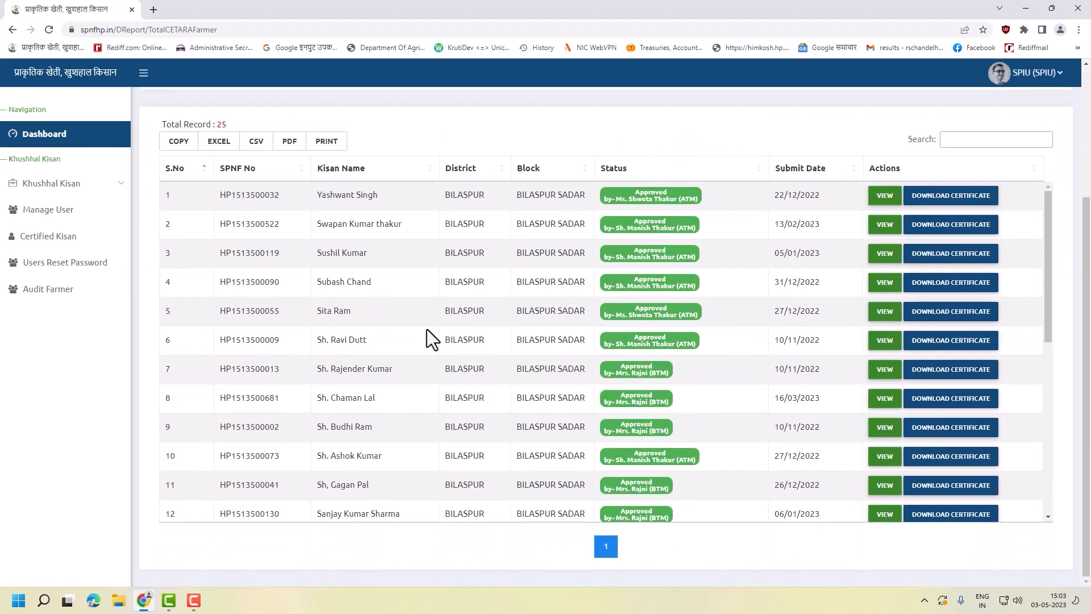
{"action": "scroll", "coordinate": [244, 326], "scroll_direction": "up", "scroll_amount": 4}
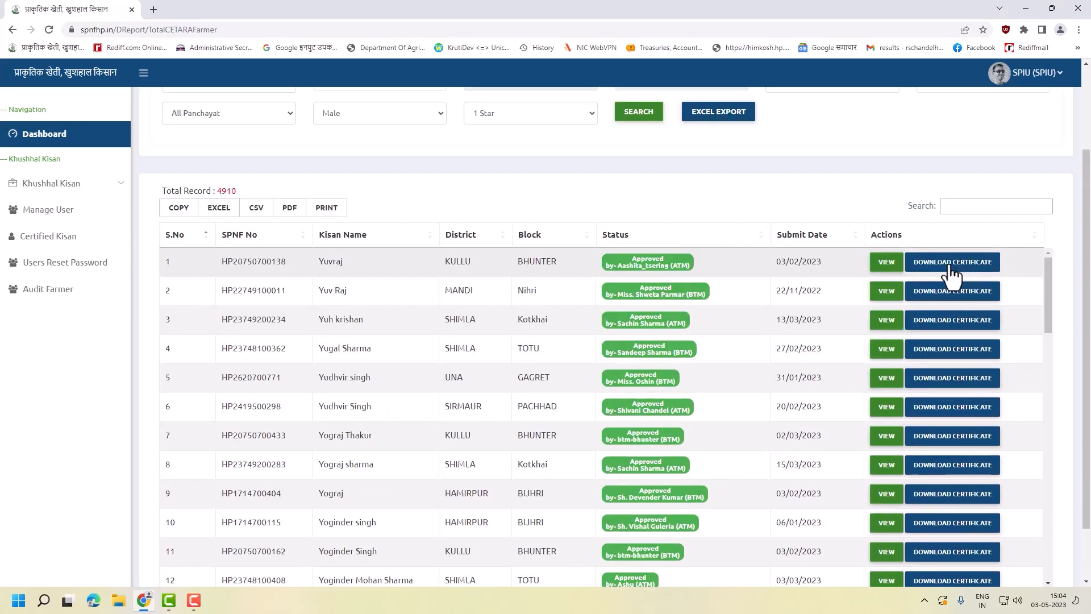
{"action": "left_click", "coordinate": [884, 265]}
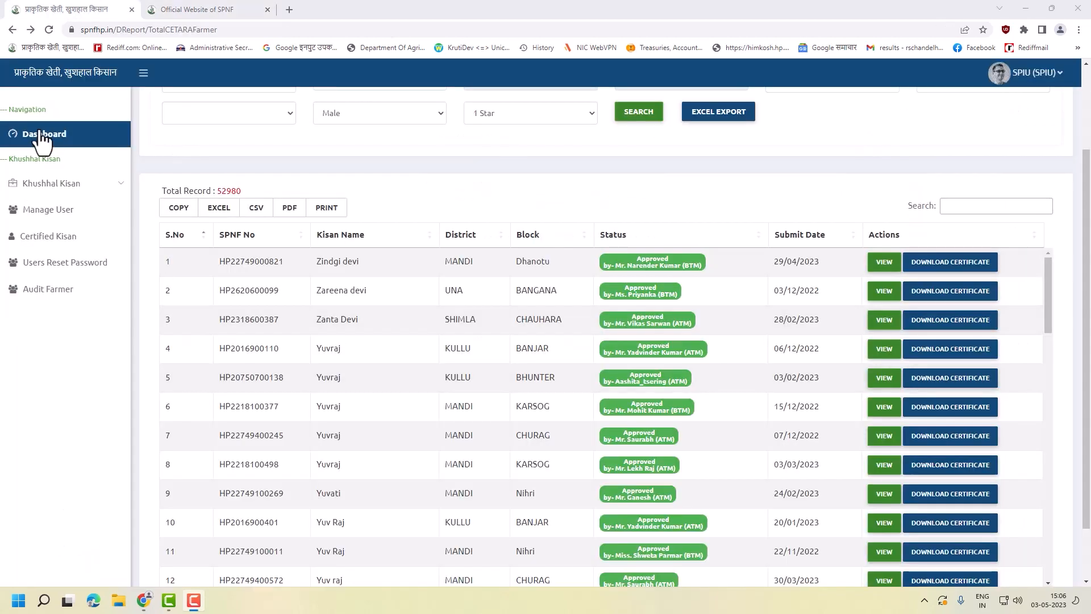
- From the Dashboard, scroll to Offline Stats and open the 508 offline registrations list
{"action": "left_click", "coordinate": [42, 137]}
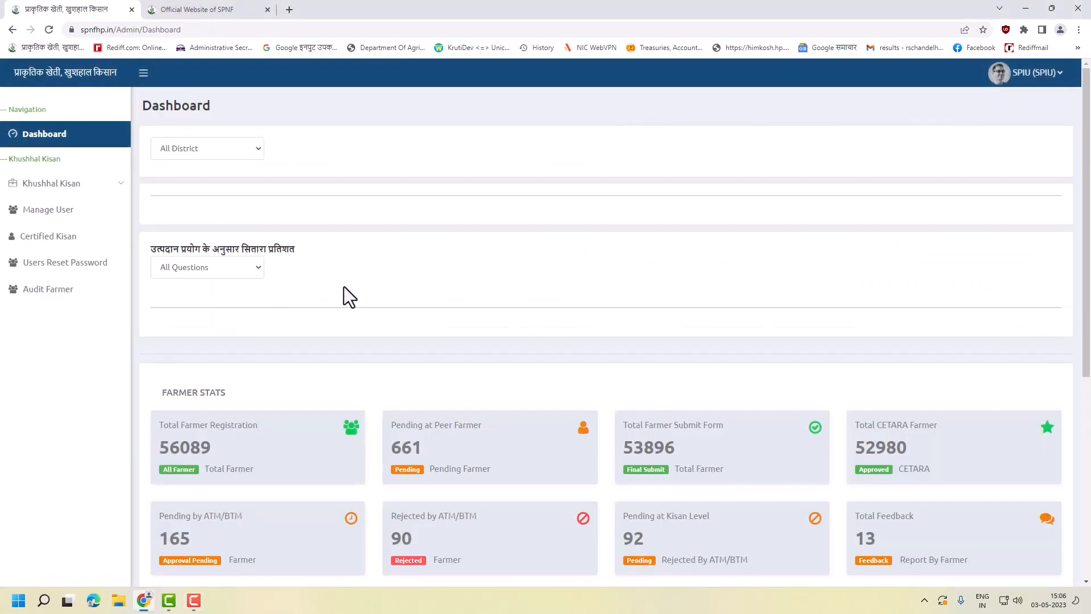
{"action": "scroll", "coordinate": [392, 281], "scroll_direction": "down", "scroll_amount": 6}
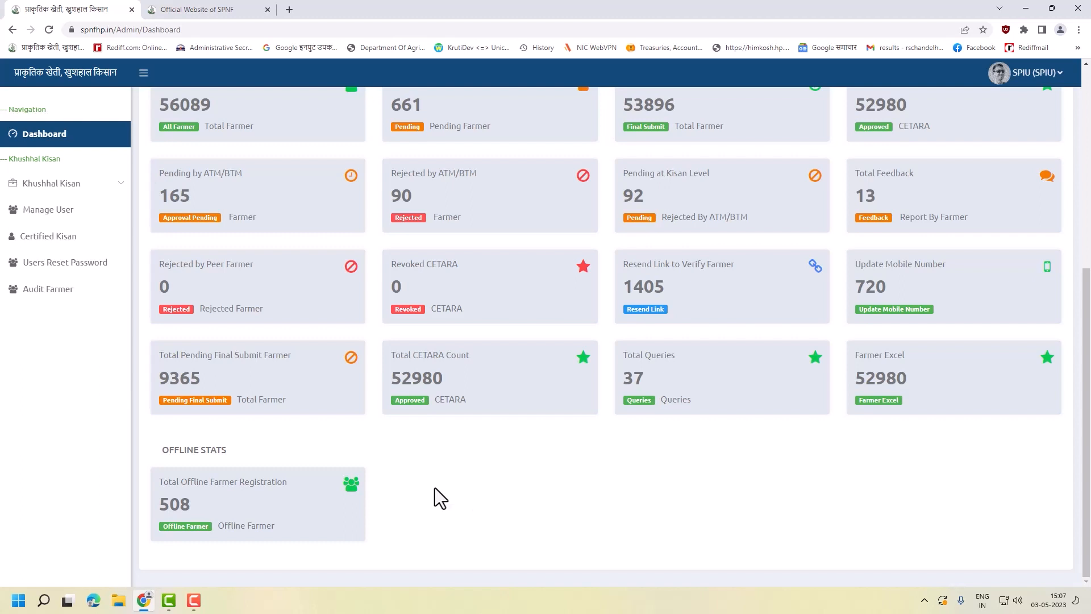
{"action": "left_click", "coordinate": [254, 508]}
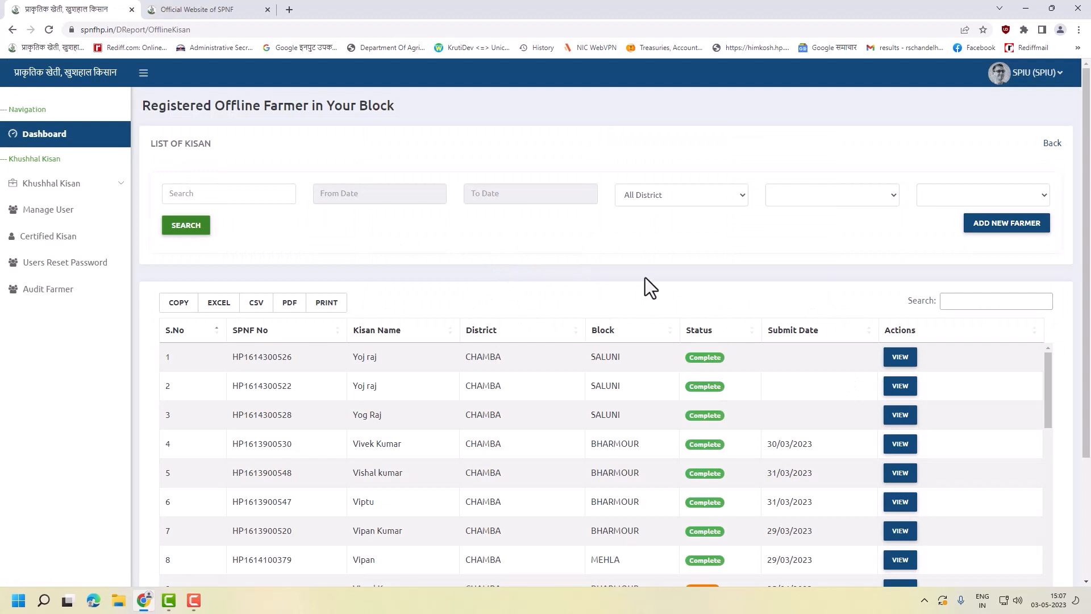
- Scroll the Registered Offline Farmer table and highlight row 9's district and block
{"action": "scroll", "coordinate": [579, 407], "scroll_direction": "down", "scroll_amount": 1}
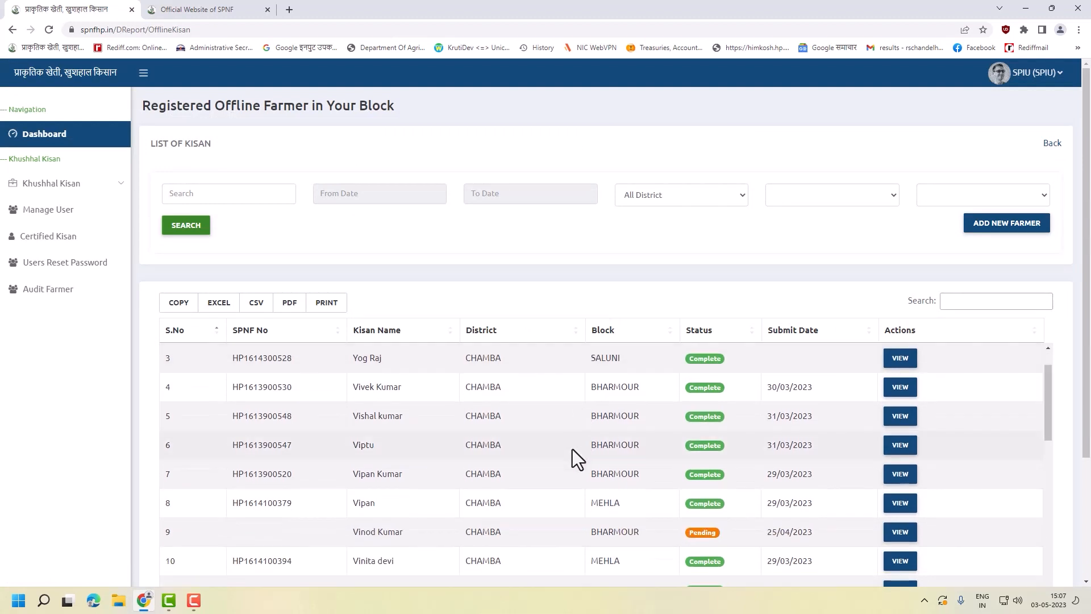
{"action": "scroll", "coordinate": [571, 448], "scroll_direction": "up", "scroll_amount": 1}
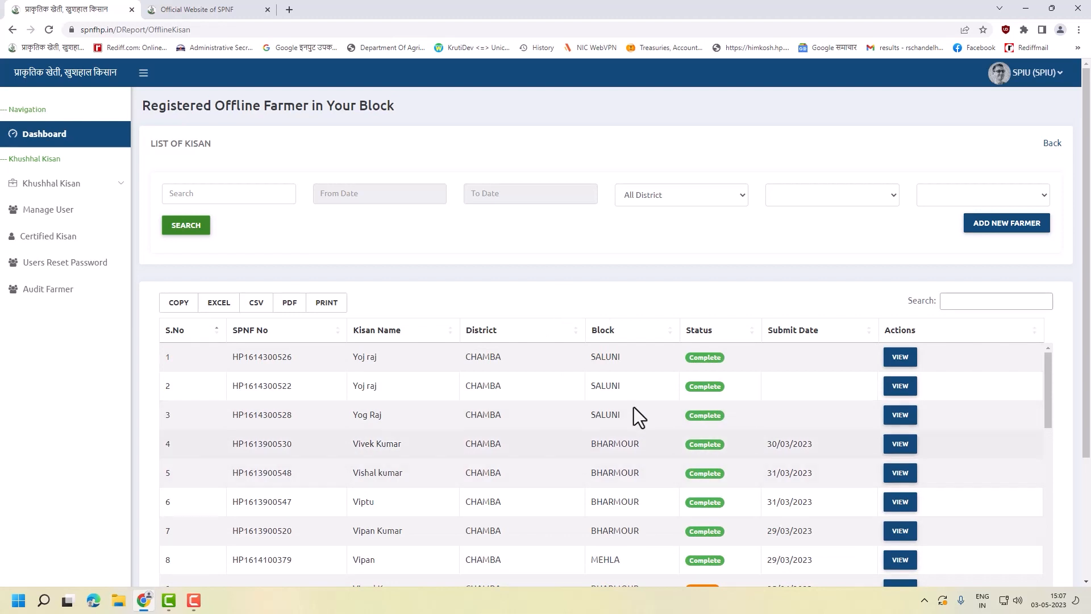
{"action": "scroll", "coordinate": [710, 267], "scroll_direction": "down", "scroll_amount": 1}
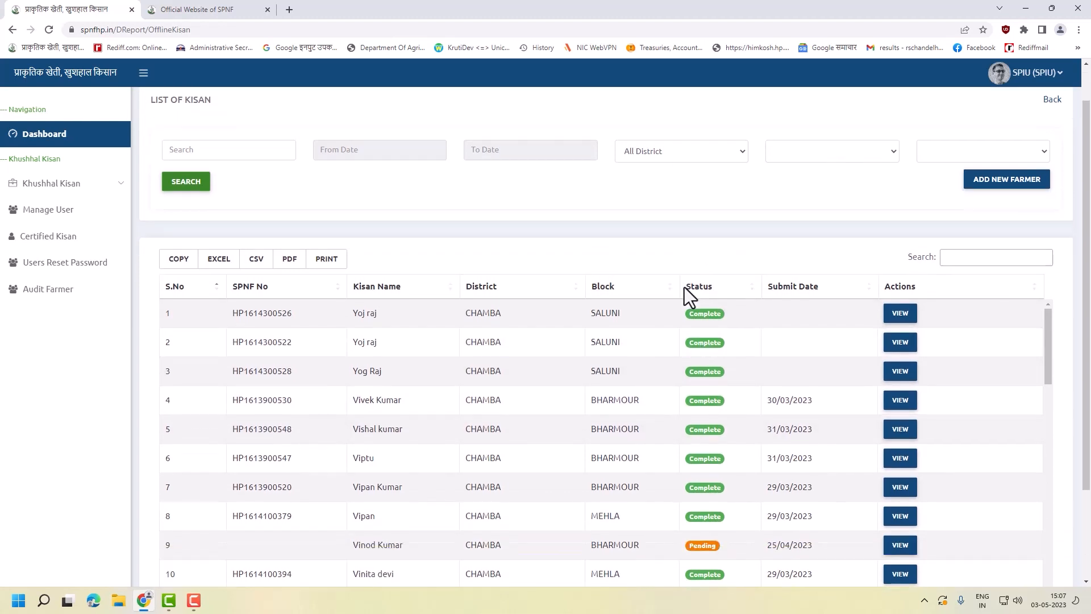
{"action": "scroll", "coordinate": [602, 322], "scroll_direction": "down", "scroll_amount": 1}
{"action": "scroll", "coordinate": [398, 347], "scroll_direction": "up", "scroll_amount": 1}
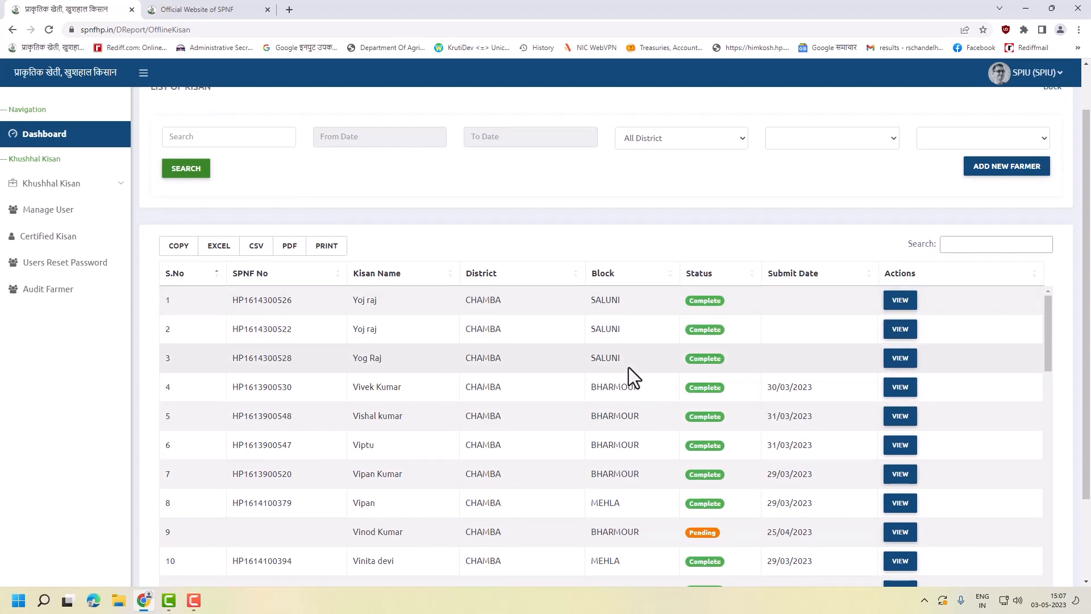
{"action": "scroll", "coordinate": [628, 367], "scroll_direction": "down", "scroll_amount": 1}
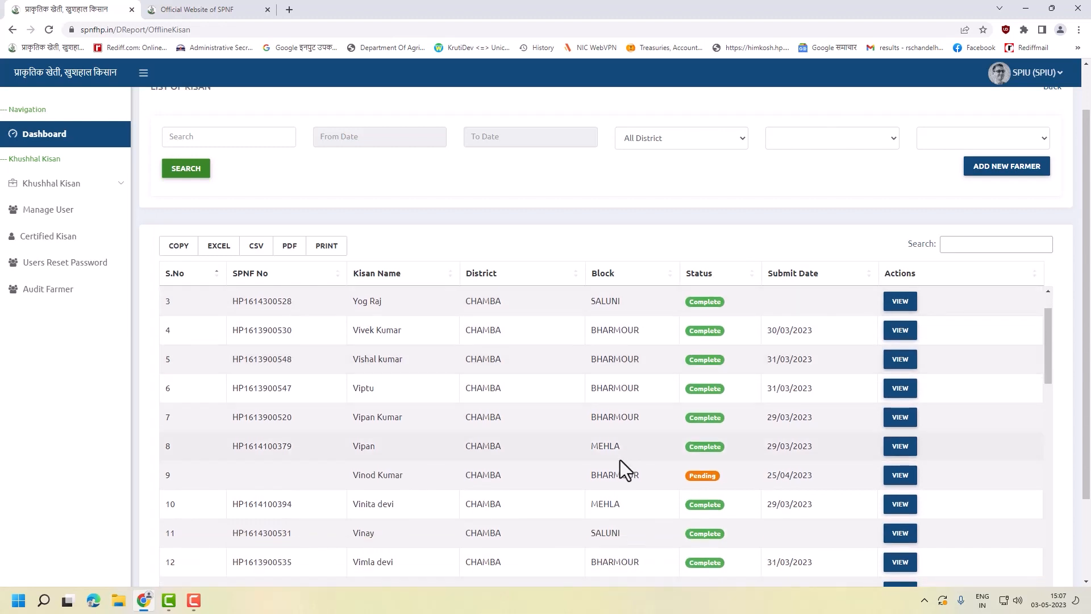
{"action": "left_click_drag", "start_coordinate": [652, 479], "coordinate": [503, 473]}
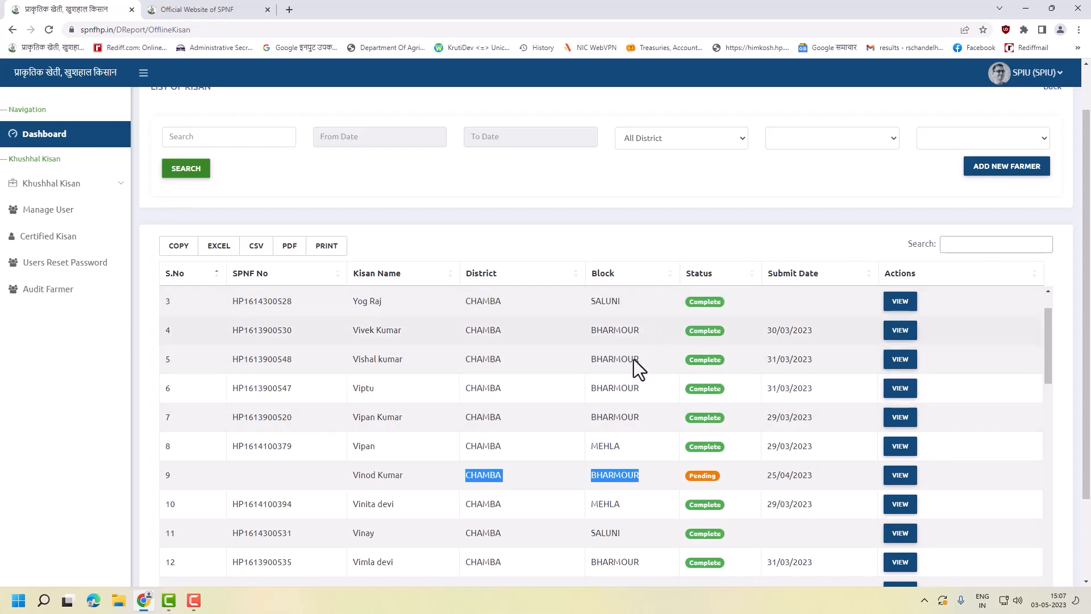
{"action": "scroll", "coordinate": [613, 489], "scroll_direction": "down", "scroll_amount": 2}
{"action": "scroll", "coordinate": [613, 475], "scroll_direction": "down", "scroll_amount": 2}
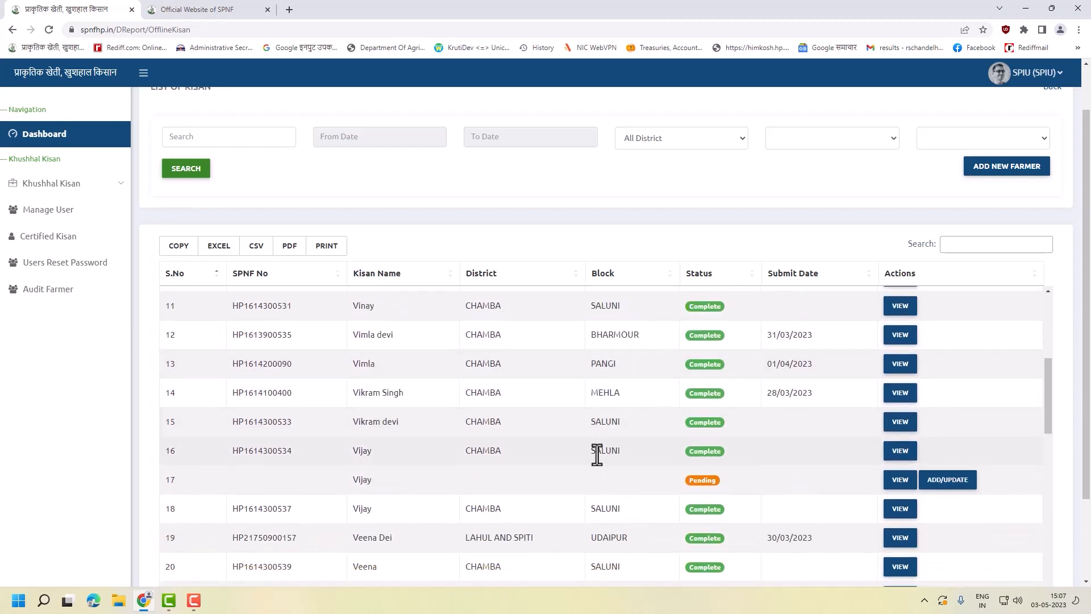
{"action": "scroll", "coordinate": [596, 455], "scroll_direction": "down", "scroll_amount": 1}
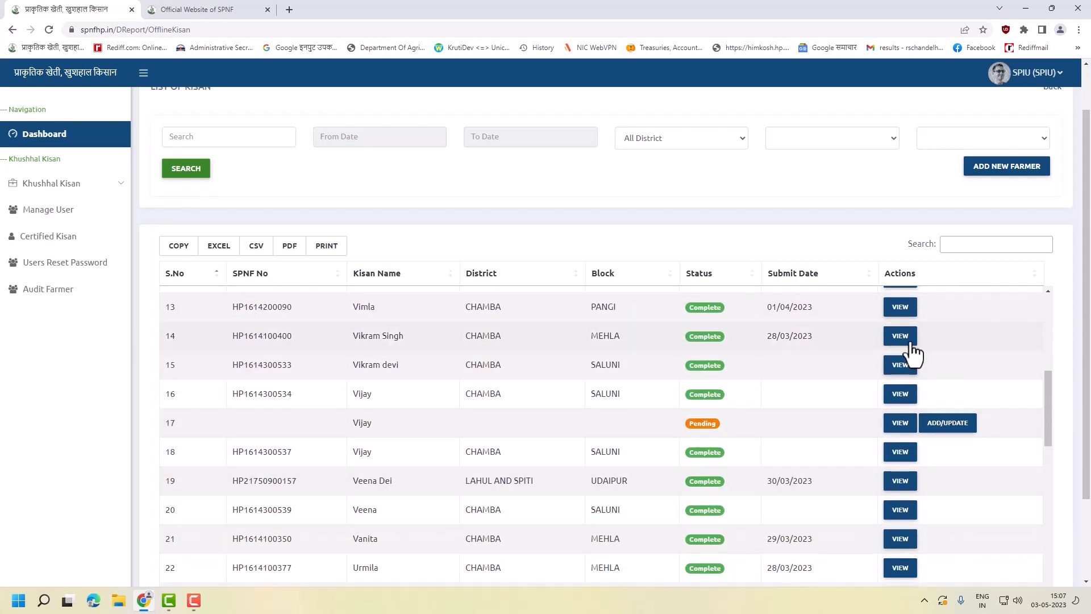
{"action": "scroll", "coordinate": [887, 375], "scroll_direction": "up", "scroll_amount": 4}
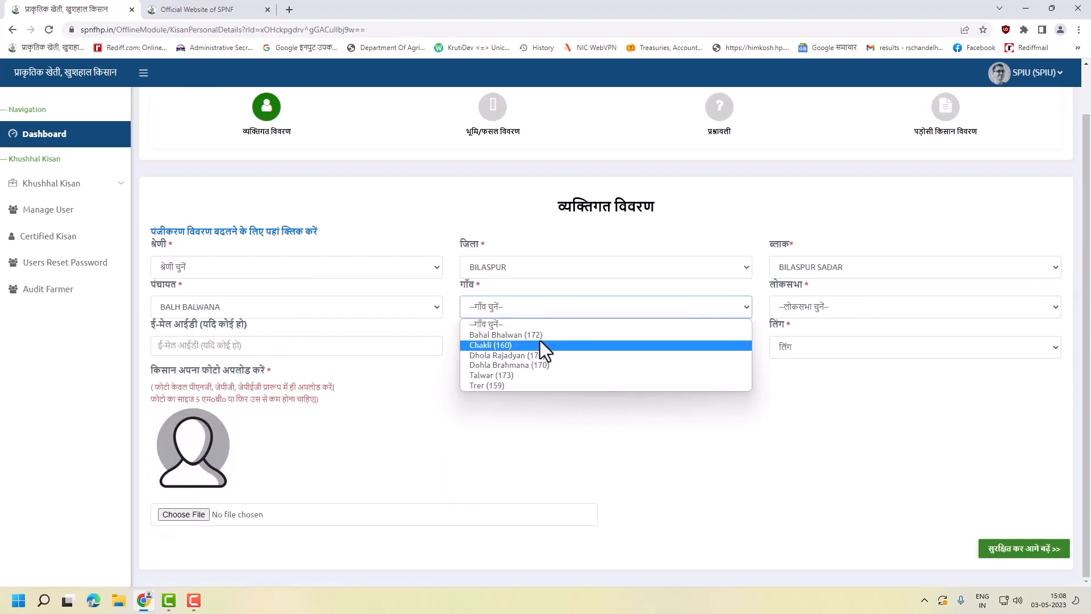
- Open a pending farmer's record, choosing village Bahal Bhalwan (172) and a Lok Sabha constituency
{"action": "left_click", "coordinate": [540, 337]}
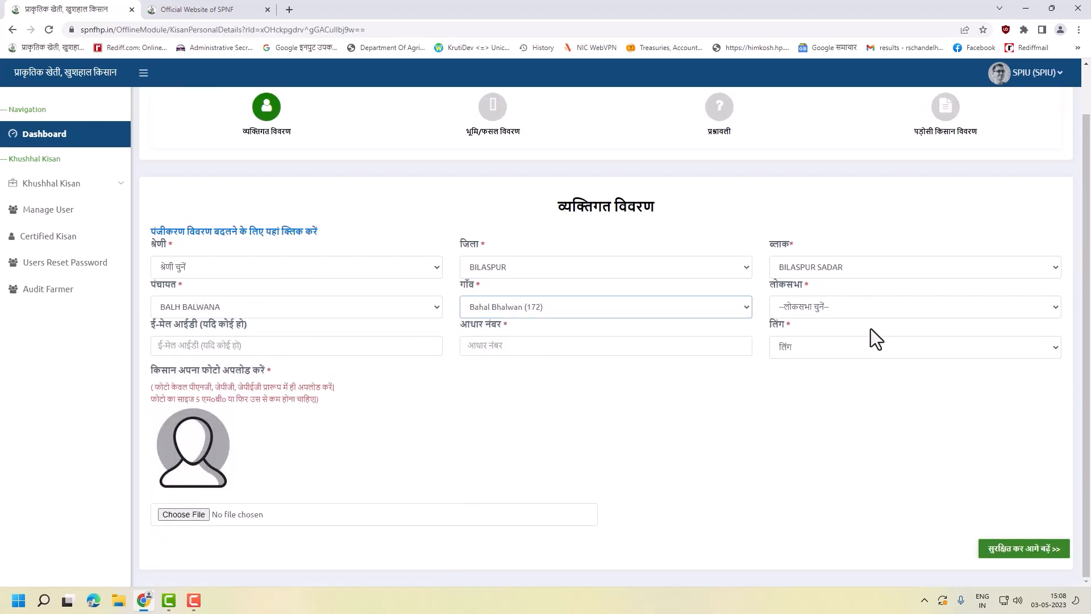
{"action": "left_click", "coordinate": [869, 309]}
{"action": "left_click", "coordinate": [860, 332]}
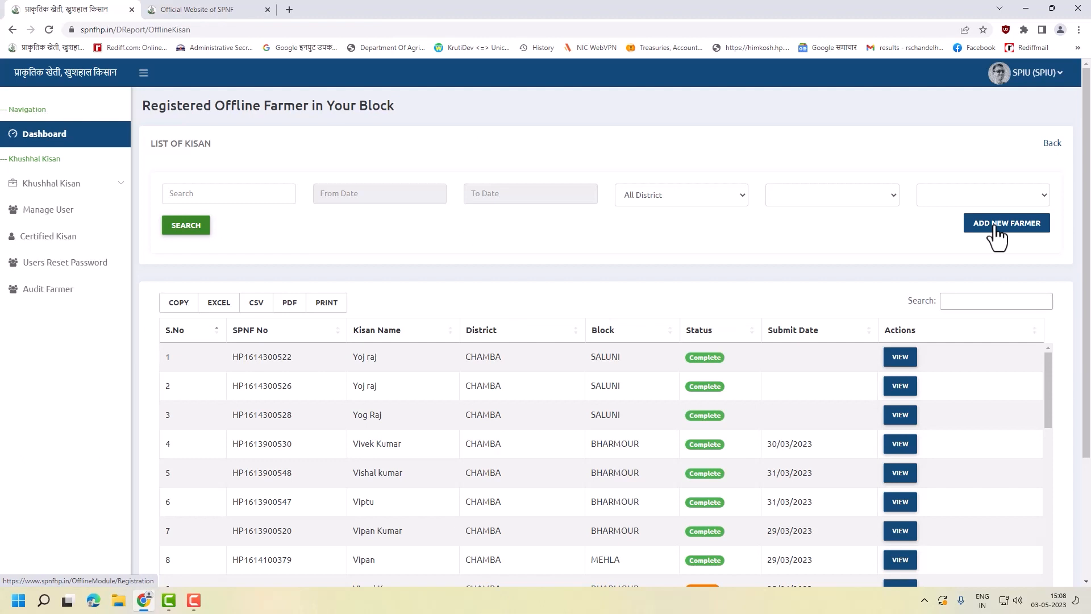
{"action": "left_click", "coordinate": [997, 227]}
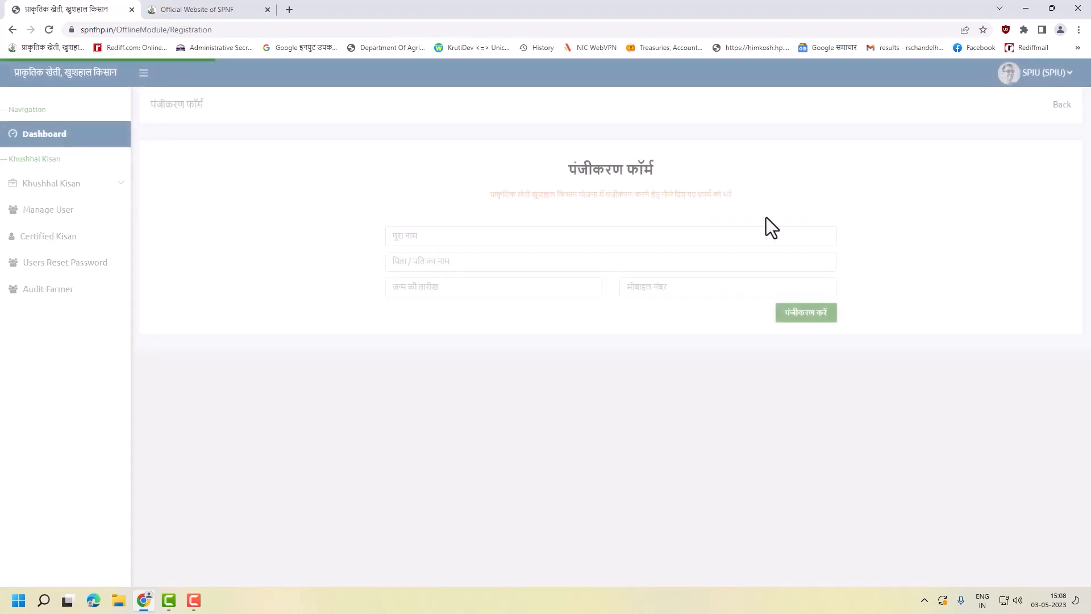
{"action": "left_click", "coordinate": [561, 239]}
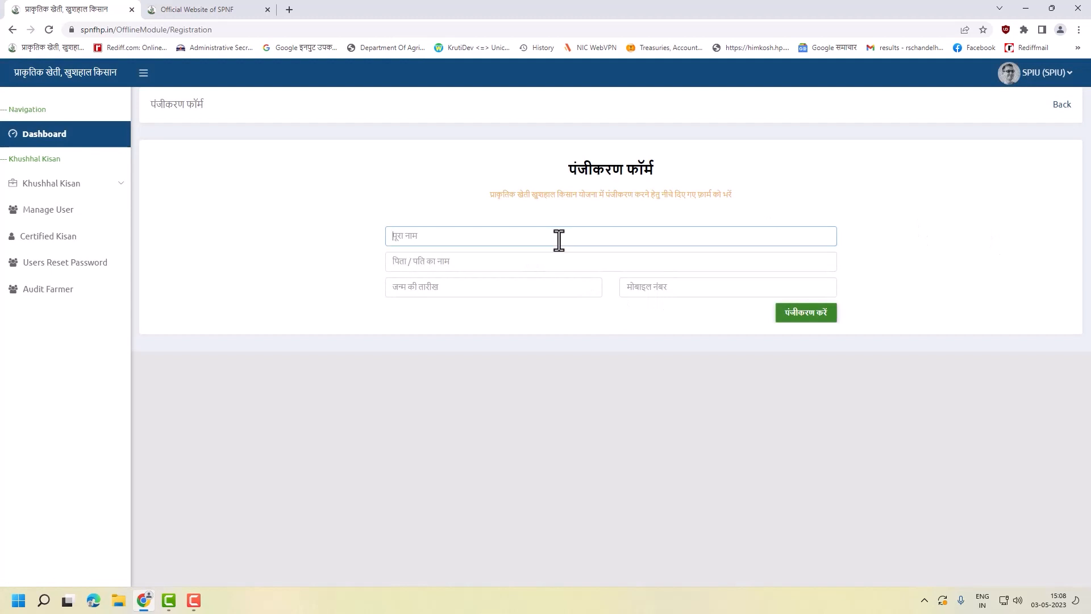
{"action": "key", "text": "Tab"}
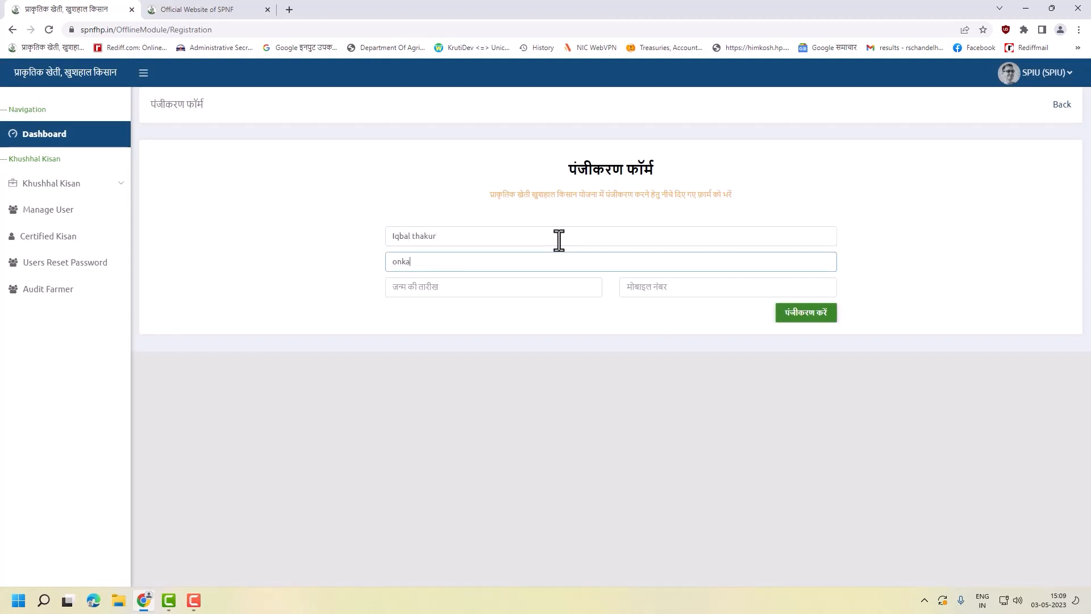
{"action": "left_click", "coordinate": [502, 286]}
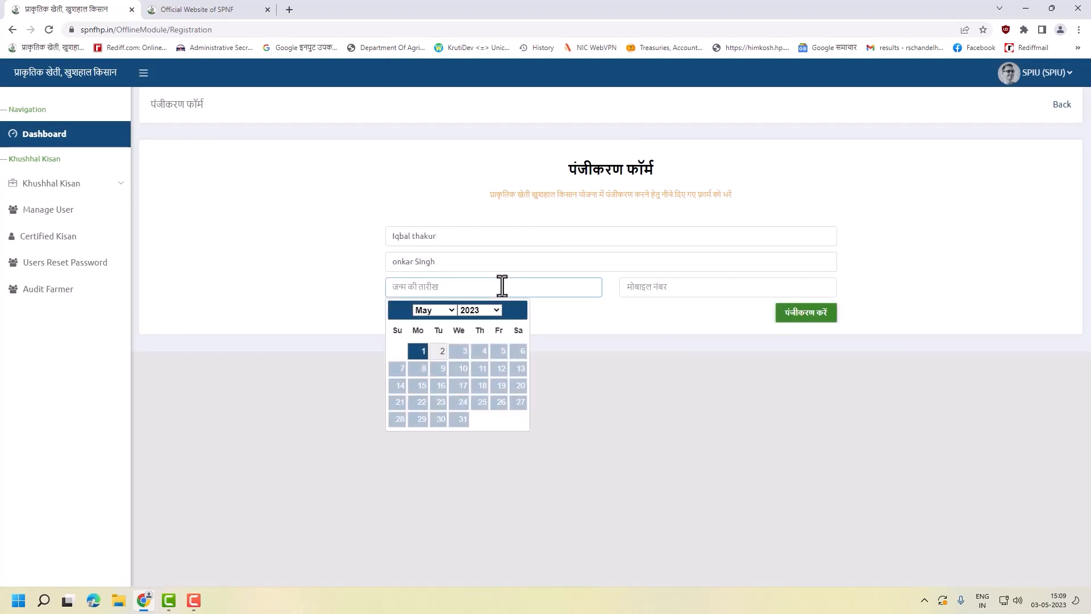
{"action": "type", "text": "01/03/1980"}
{"action": "left_click", "coordinate": [734, 288]}
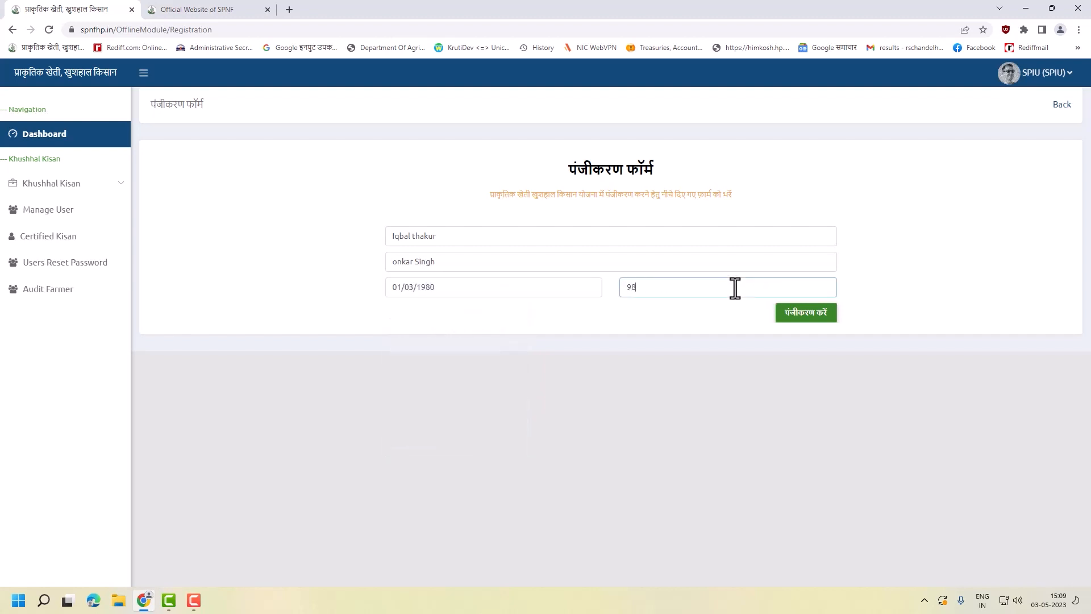
{"action": "left_click", "coordinate": [790, 313]}
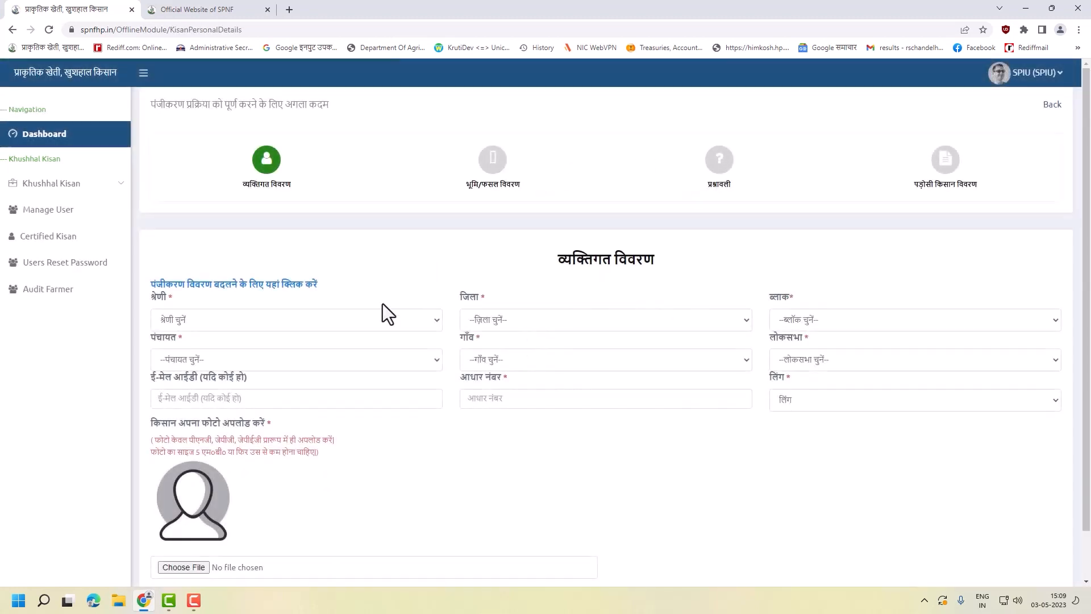
- Set category सामान्य, district UNA, block AMB, panchayat KHAROH, village Kharoh (11), Lok Sabha Hamirpur
{"action": "left_click", "coordinate": [294, 320]}
{"action": "left_click", "coordinate": [318, 383]}
{"action": "left_click", "coordinate": [552, 320]}
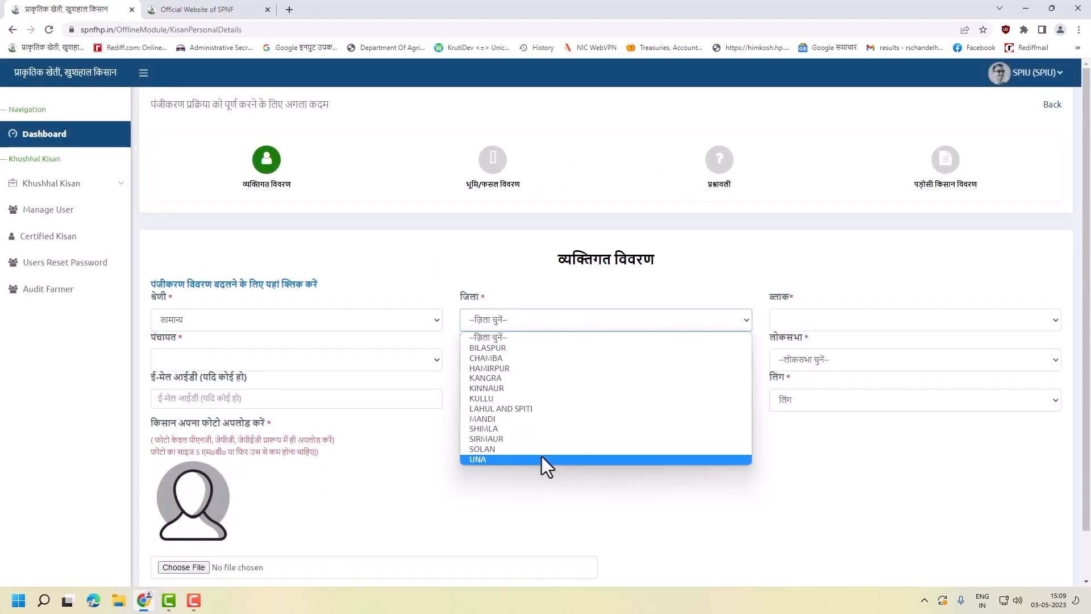
{"action": "left_click", "coordinate": [536, 458]}
{"action": "left_click", "coordinate": [809, 320]}
{"action": "left_click", "coordinate": [795, 341]}
{"action": "left_click", "coordinate": [386, 359]}
{"action": "scroll", "coordinate": [377, 340], "scroll_direction": "down", "scroll_amount": 5}
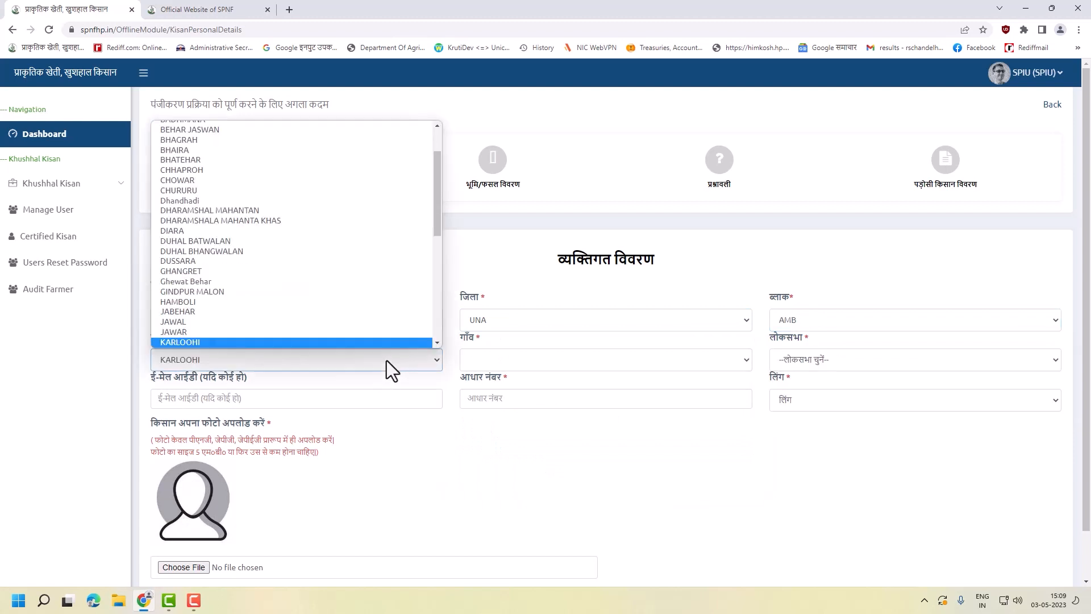
{"action": "left_click", "coordinate": [376, 343]}
{"action": "left_click", "coordinate": [497, 359]}
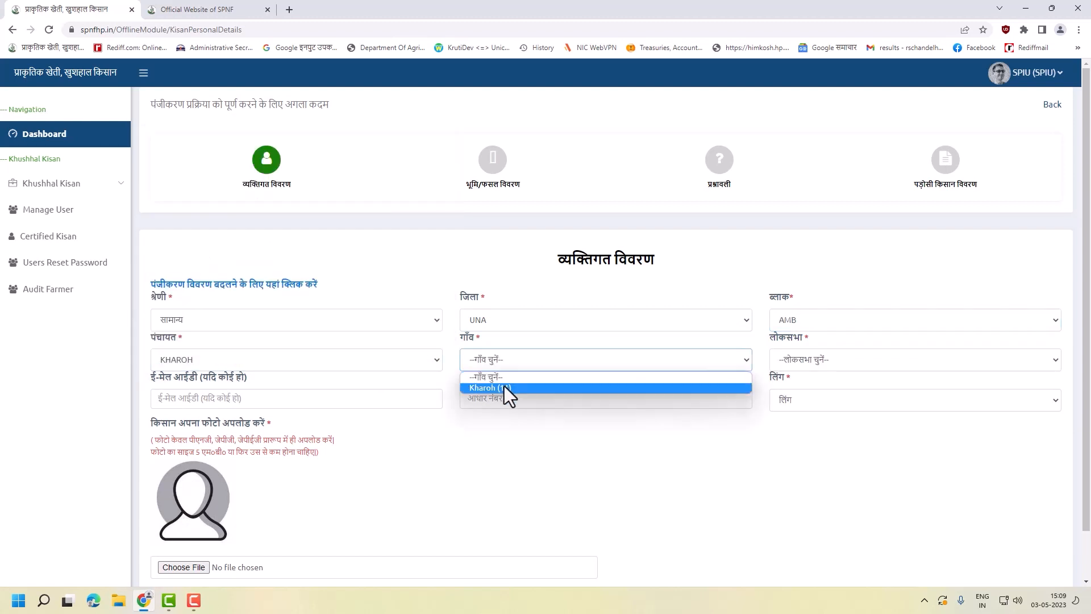
{"action": "left_click", "coordinate": [504, 387]}
{"action": "left_click", "coordinate": [847, 358]}
{"action": "left_click", "coordinate": [845, 388]}
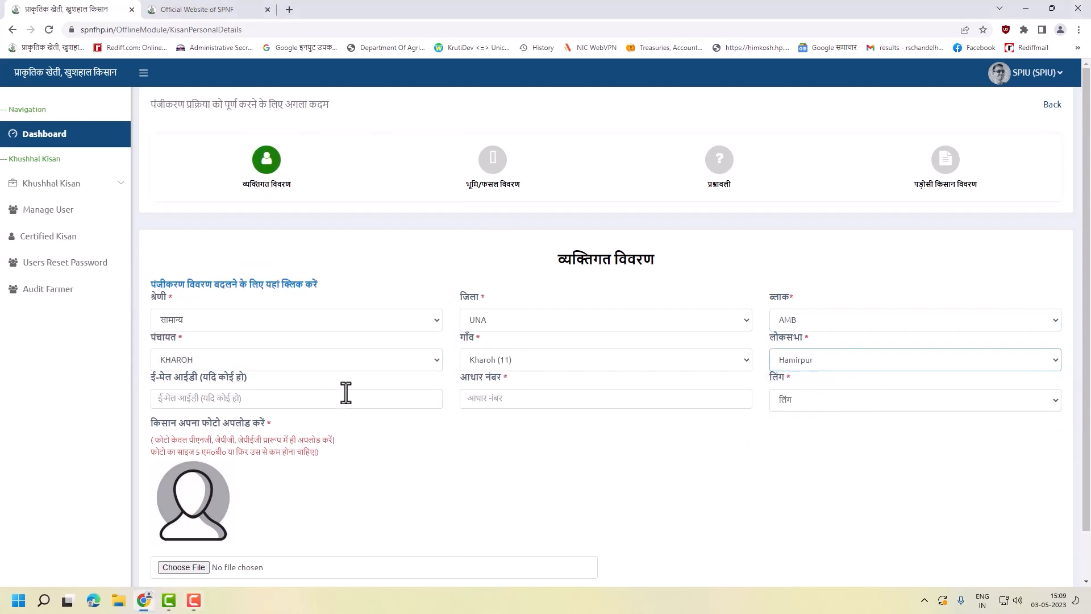
- Enter the farmer's Aadhaar number and set gender to पुरुष
{"action": "left_click", "coordinate": [348, 397]}
{"action": "left_click", "coordinate": [579, 397]}
{"action": "left_click", "coordinate": [281, 394]}
{"action": "left_click", "coordinate": [529, 399]}
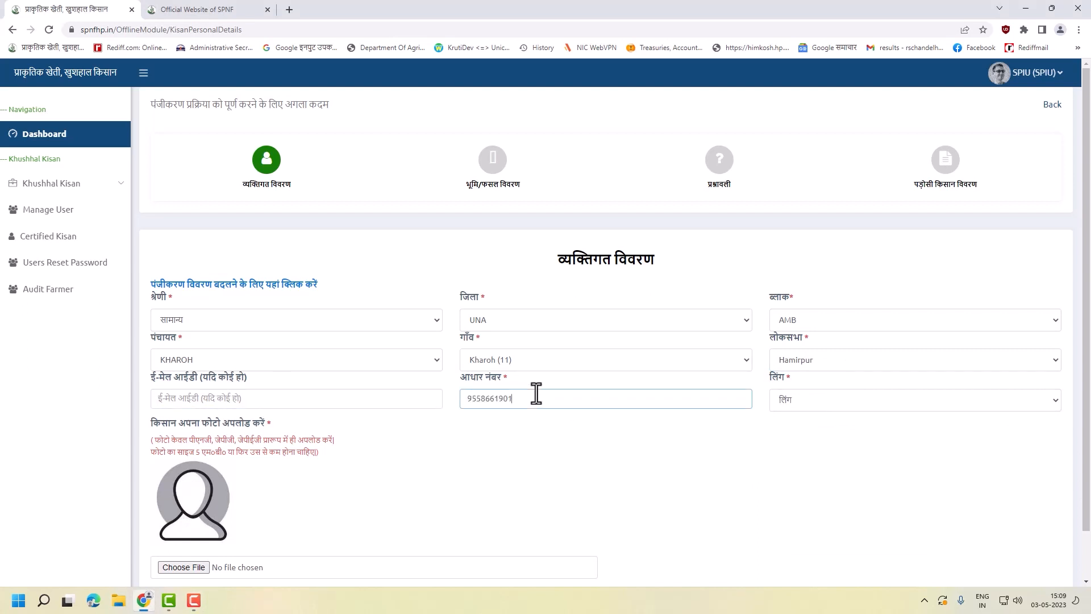
{"action": "left_click", "coordinate": [816, 406]}
{"action": "left_click", "coordinate": [808, 446]}
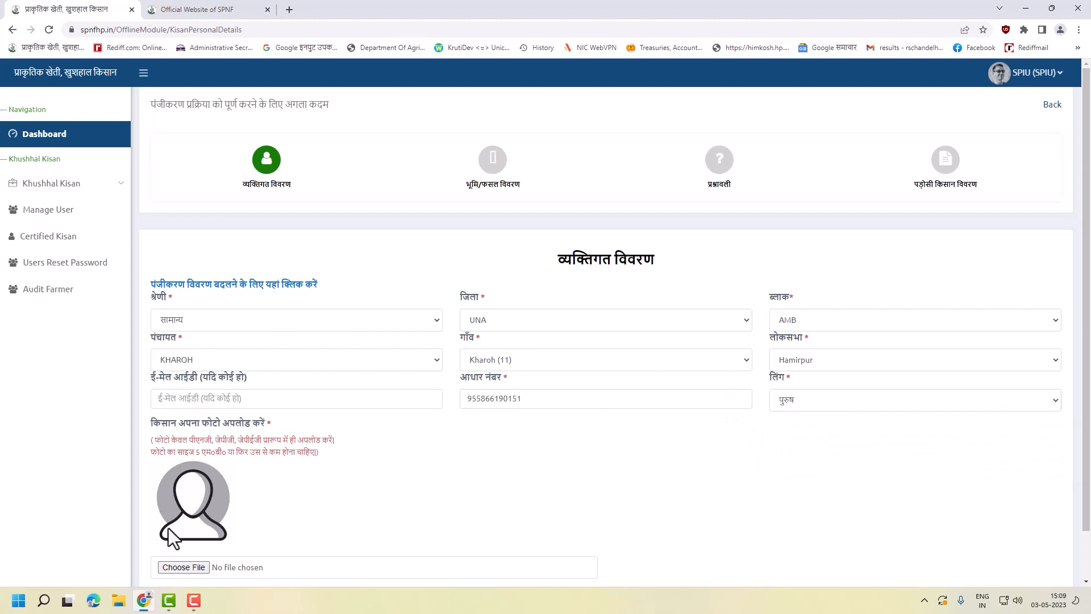
- Attach the photo 'Soil Status in India.jpeg' and save the personal details
{"action": "left_click", "coordinate": [183, 567]}
{"action": "scroll", "coordinate": [122, 228], "scroll_direction": "down", "scroll_amount": 5}
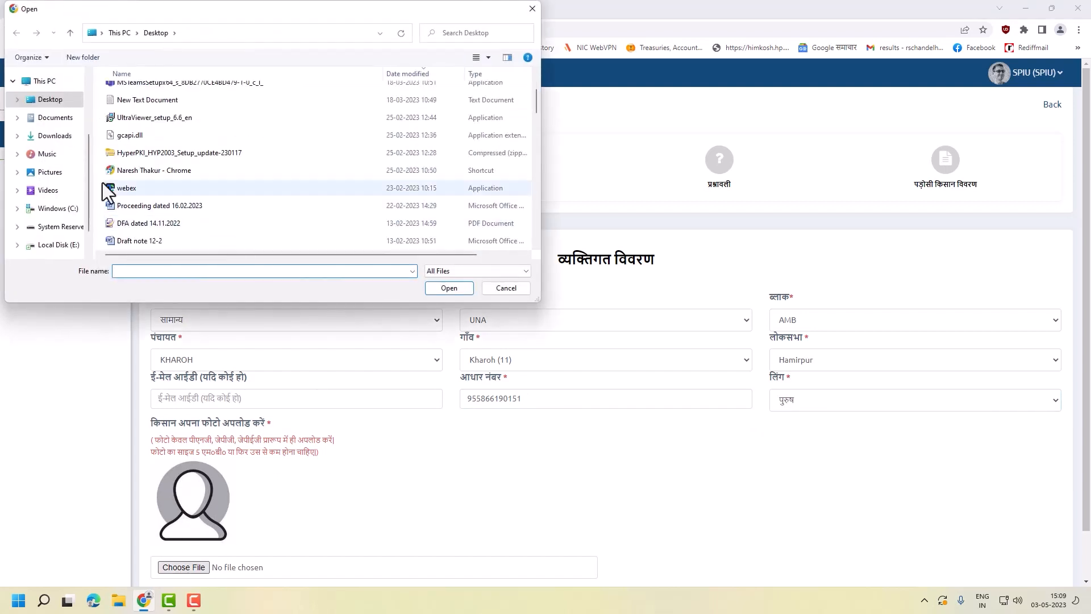
{"action": "left_click", "coordinate": [42, 177]}
{"action": "left_click", "coordinate": [673, 312]}
{"action": "scroll", "coordinate": [188, 215], "scroll_direction": "down", "scroll_amount": 10}
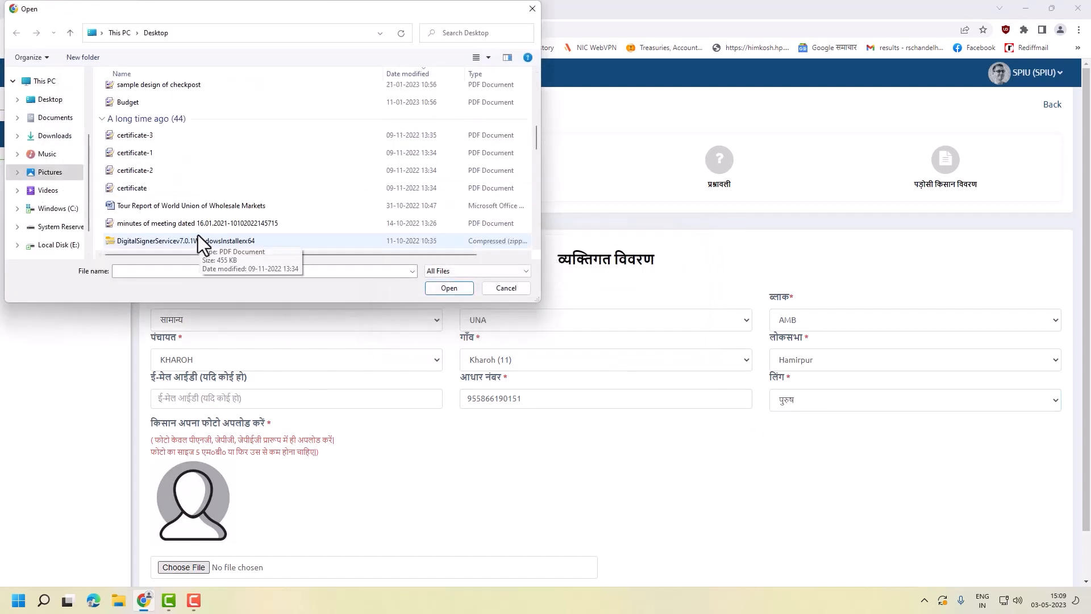
{"action": "scroll", "coordinate": [188, 222], "scroll_direction": "up", "scroll_amount": 5}
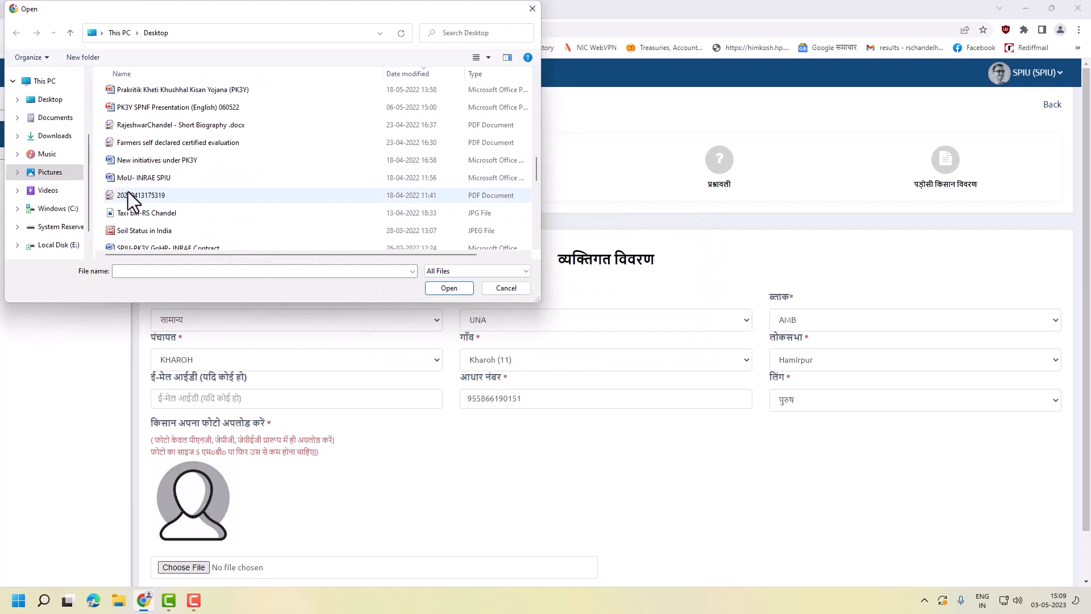
{"action": "left_click", "coordinate": [148, 231]}
{"action": "left_click", "coordinate": [450, 289]}
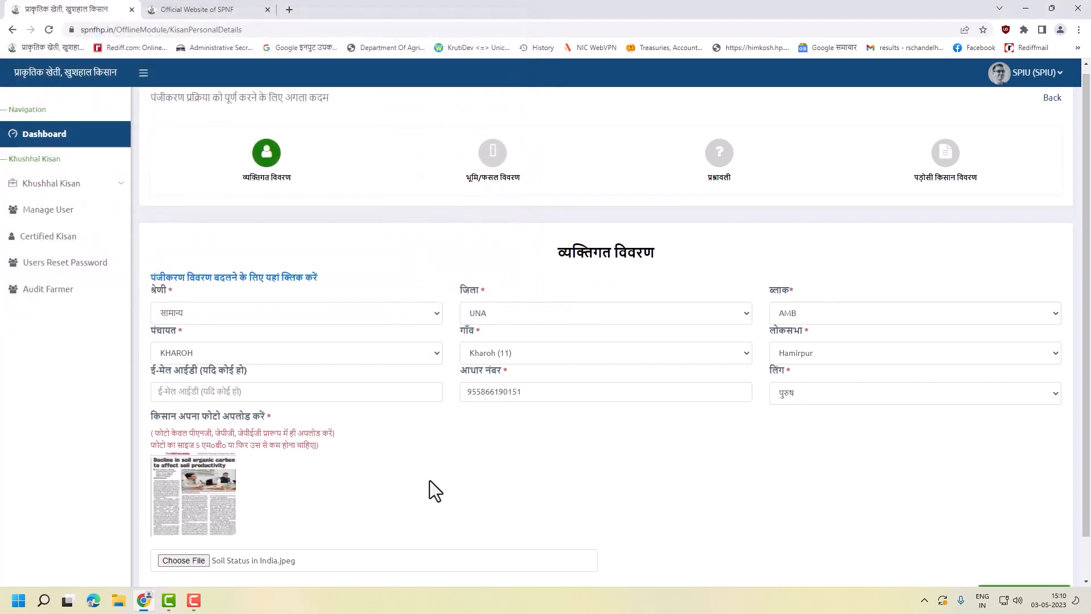
{"action": "scroll", "coordinate": [430, 481], "scroll_direction": "down", "scroll_amount": 1}
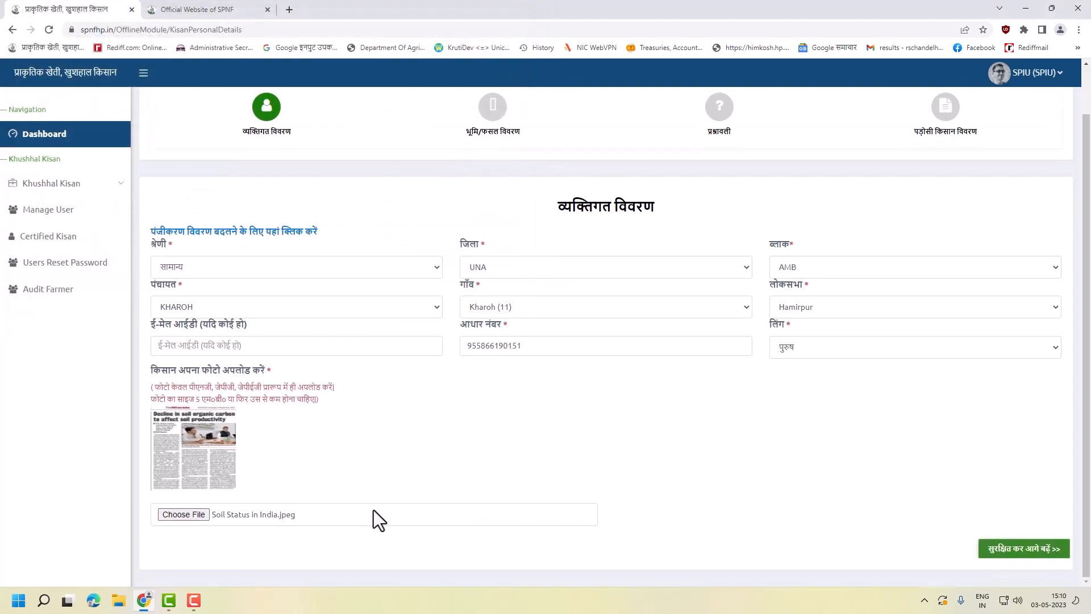
{"action": "left_click", "coordinate": [1030, 556]}
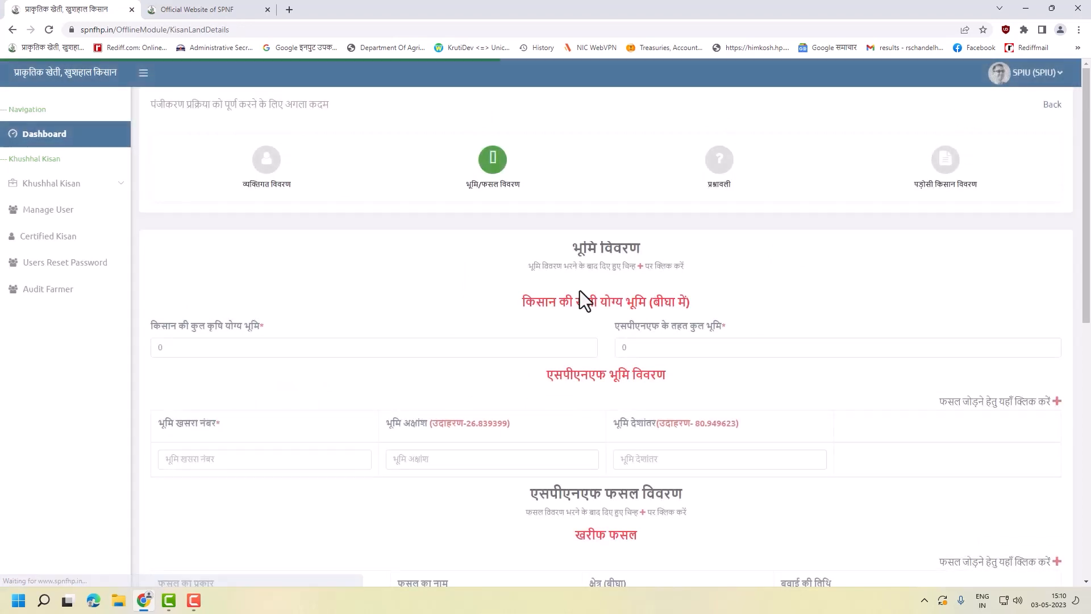
- Set total cultivable land to 10 and land under SPNF to 9
{"action": "scroll", "coordinate": [568, 301], "scroll_direction": "down", "scroll_amount": 3}
{"action": "left_click", "coordinate": [297, 235]}
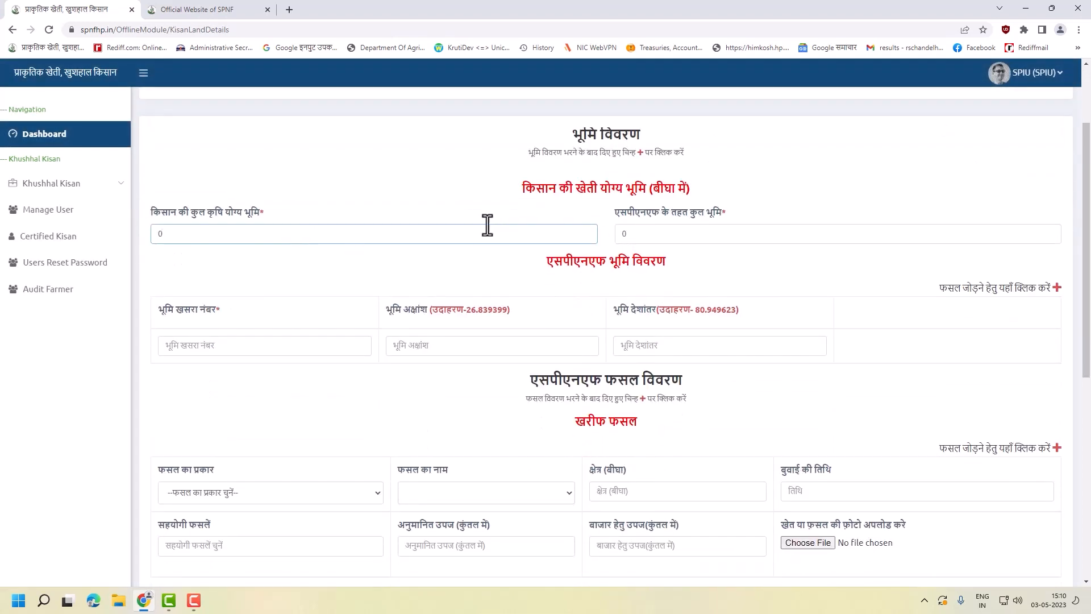
{"action": "left_click_drag", "start_coordinate": [452, 242], "coordinate": [22, 206]}
{"action": "scroll", "coordinate": [289, 335], "scroll_direction": "up", "scroll_amount": 2}
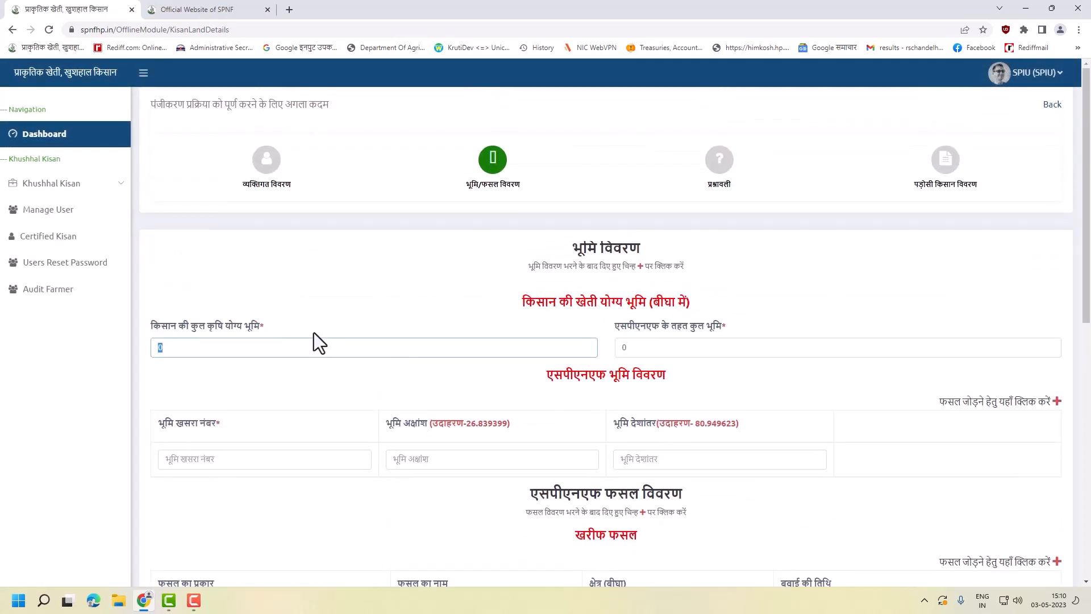
{"action": "type", "text": "10"}
{"action": "left_click_drag", "start_coordinate": [717, 353], "coordinate": [546, 353]}
{"action": "type", "text": "9"}
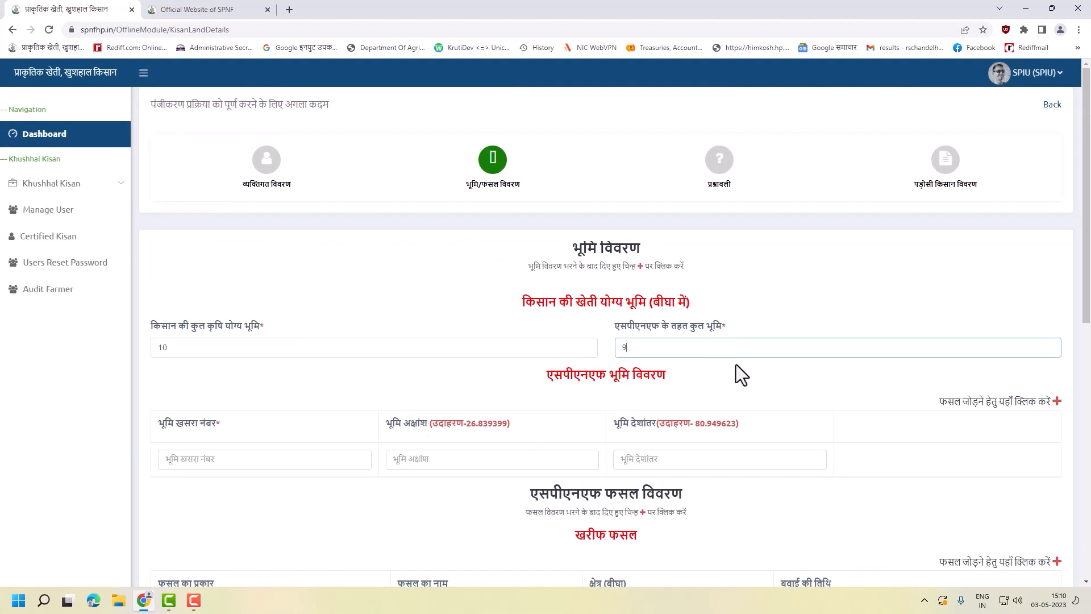
- Add a land row with khasra number 12345, leaving longitude blank
{"action": "scroll", "coordinate": [735, 363], "scroll_direction": "down", "scroll_amount": 1}
{"action": "left_click", "coordinate": [272, 399]}
{"action": "type", "text": "12345"}
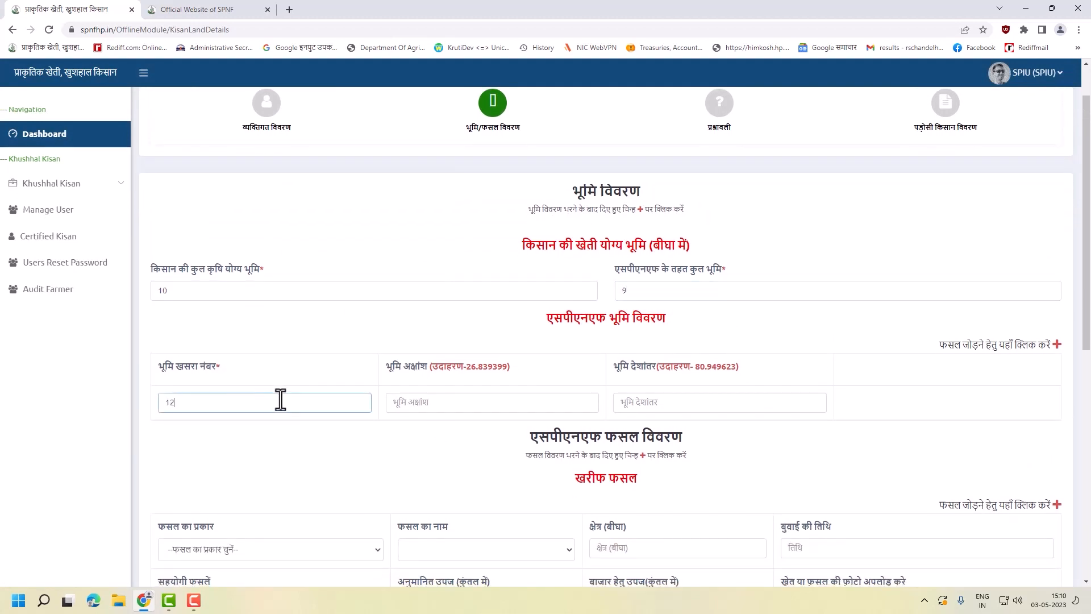
{"action": "left_click", "coordinate": [477, 401]}
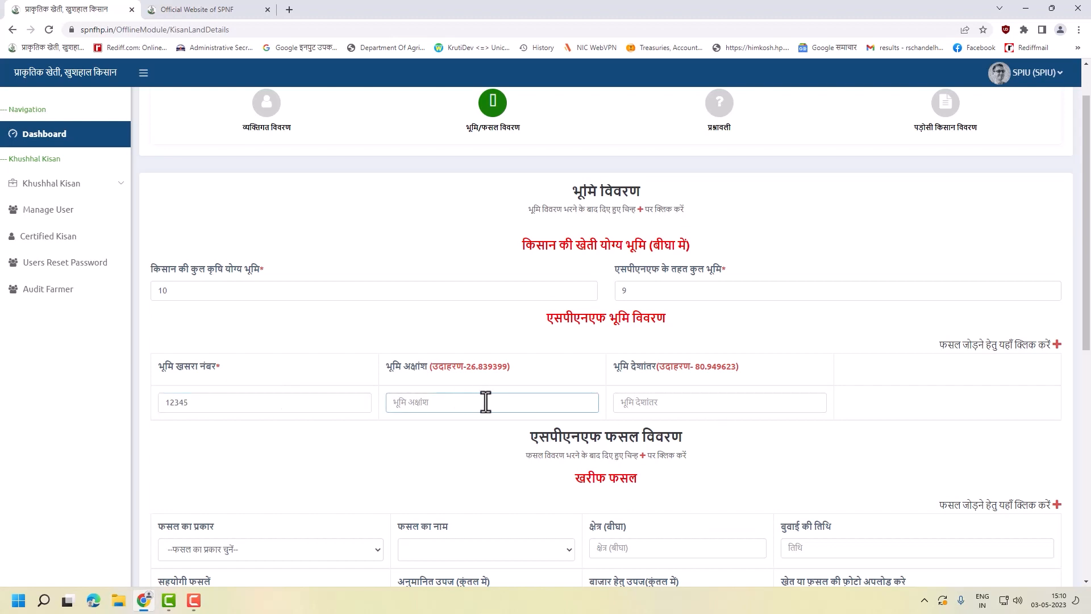
{"action": "left_click_drag", "start_coordinate": [398, 375], "coordinate": [792, 395]}
{"action": "left_click", "coordinate": [712, 401]}
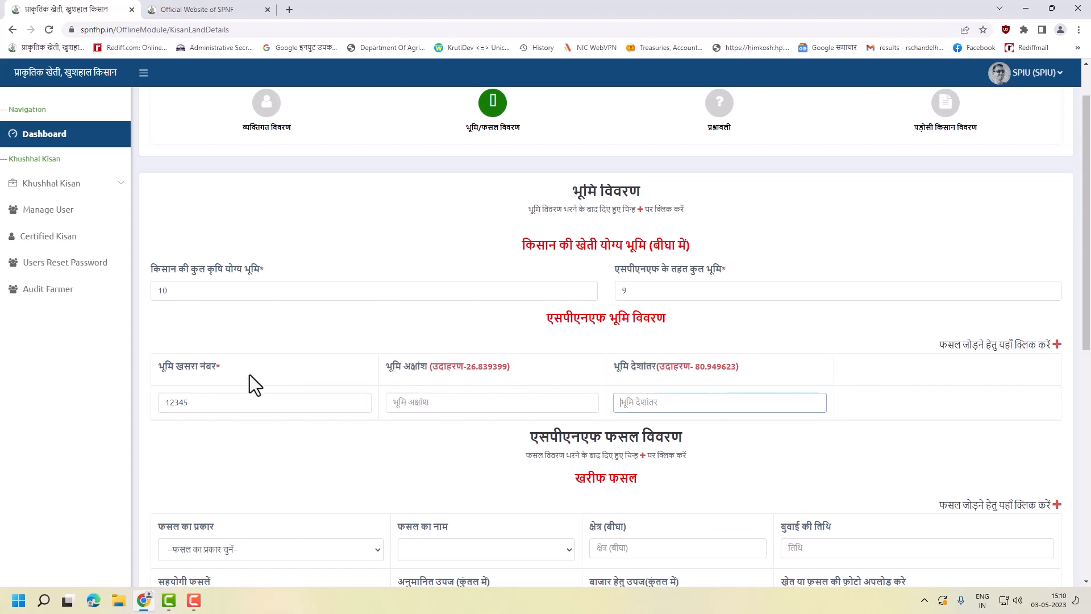
{"action": "left_click", "coordinate": [220, 369]}
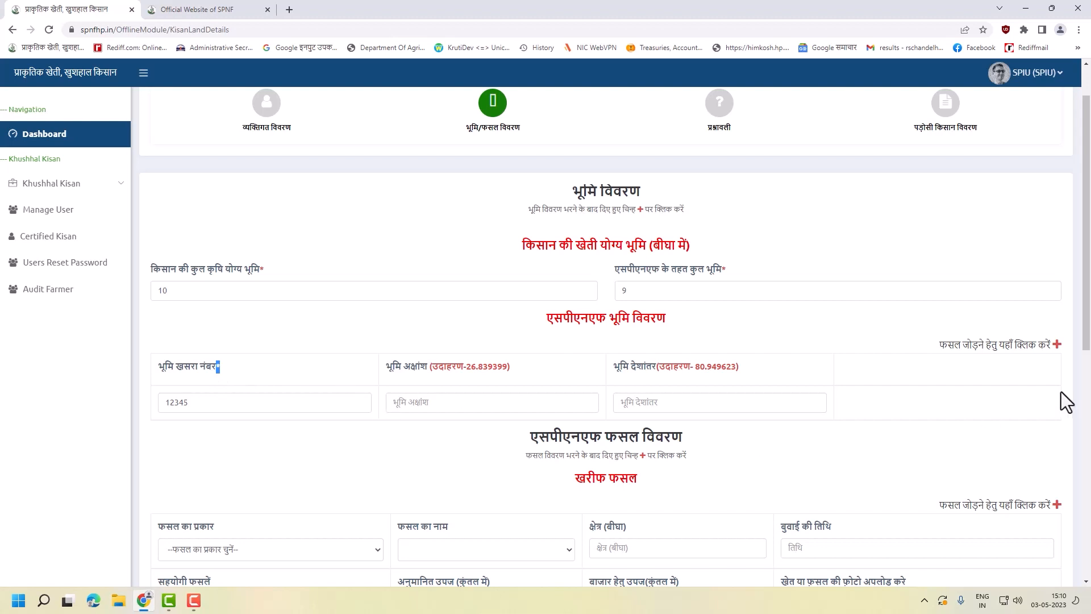
{"action": "left_click", "coordinate": [1056, 345]}
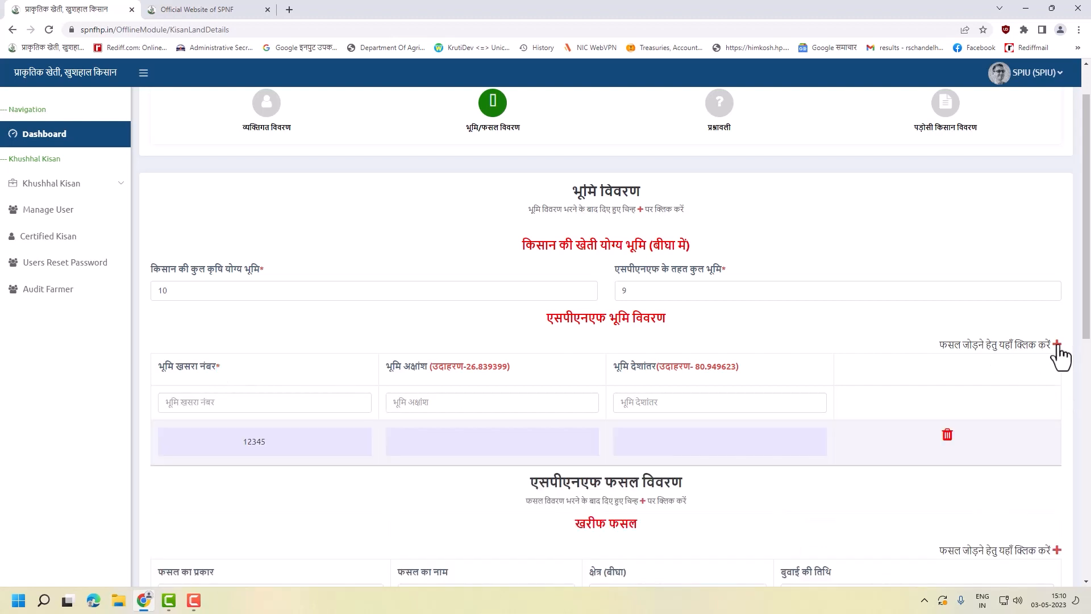
- Set the Kharif crop to अनाज / गेहूँ with a May 2023 sowing date
{"action": "scroll", "coordinate": [584, 383], "scroll_direction": "down", "scroll_amount": 3}
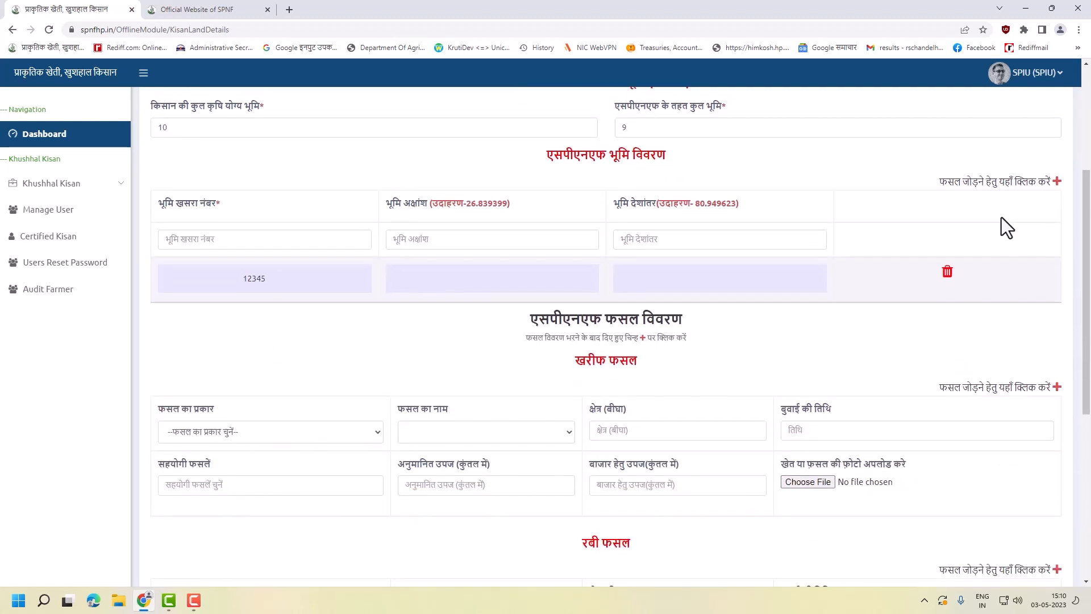
{"action": "scroll", "coordinate": [1001, 217], "scroll_direction": "up", "scroll_amount": 1}
{"action": "scroll", "coordinate": [698, 344], "scroll_direction": "down", "scroll_amount": 2}
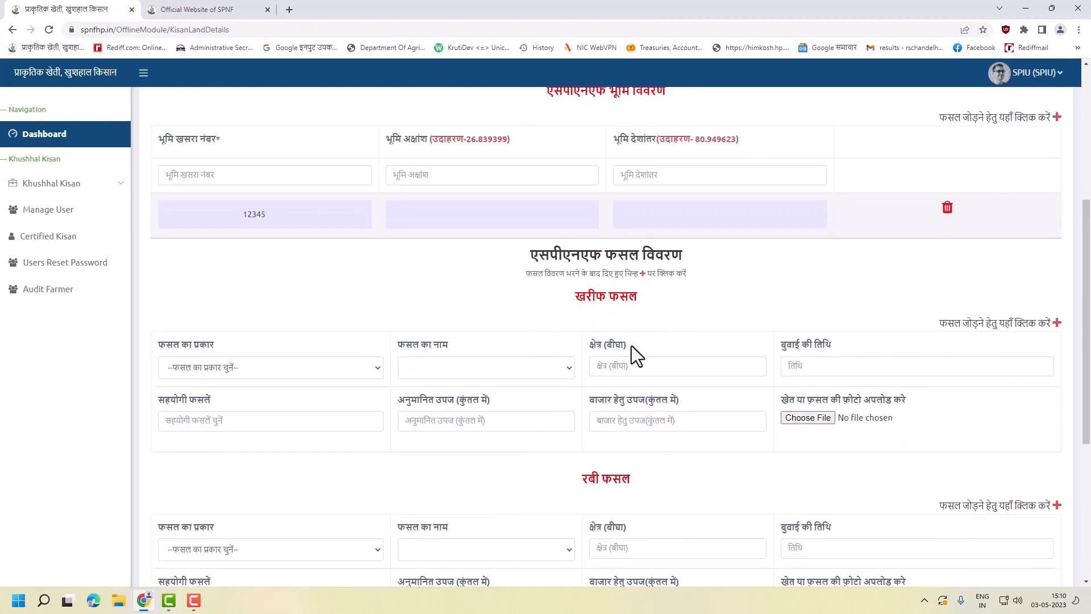
{"action": "scroll", "coordinate": [739, 336], "scroll_direction": "down", "scroll_amount": 1}
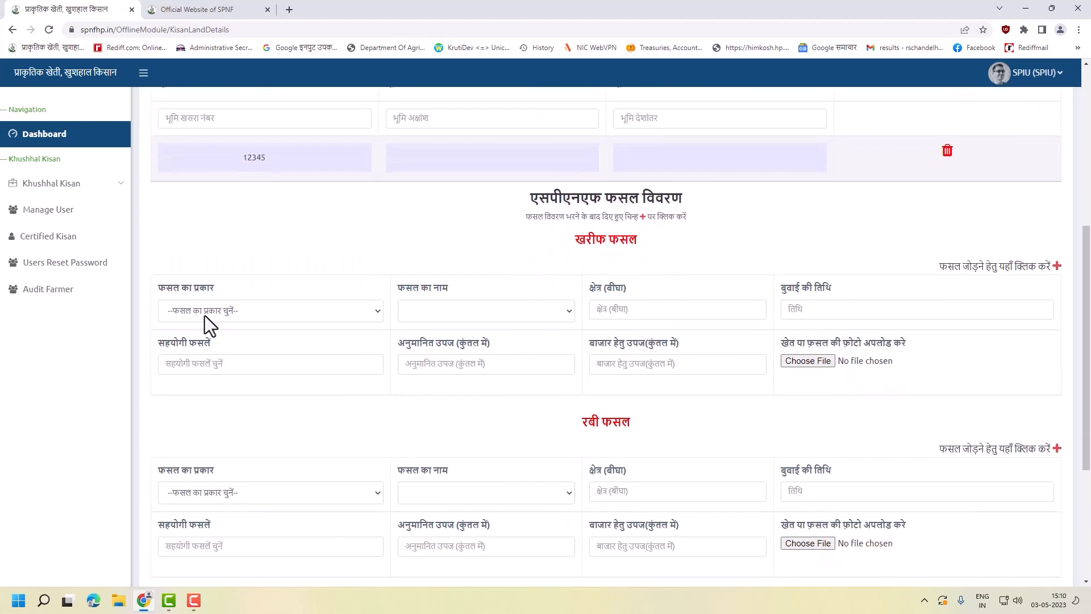
{"action": "left_click", "coordinate": [254, 314]}
{"action": "left_click", "coordinate": [241, 345]}
{"action": "left_click", "coordinate": [501, 318]}
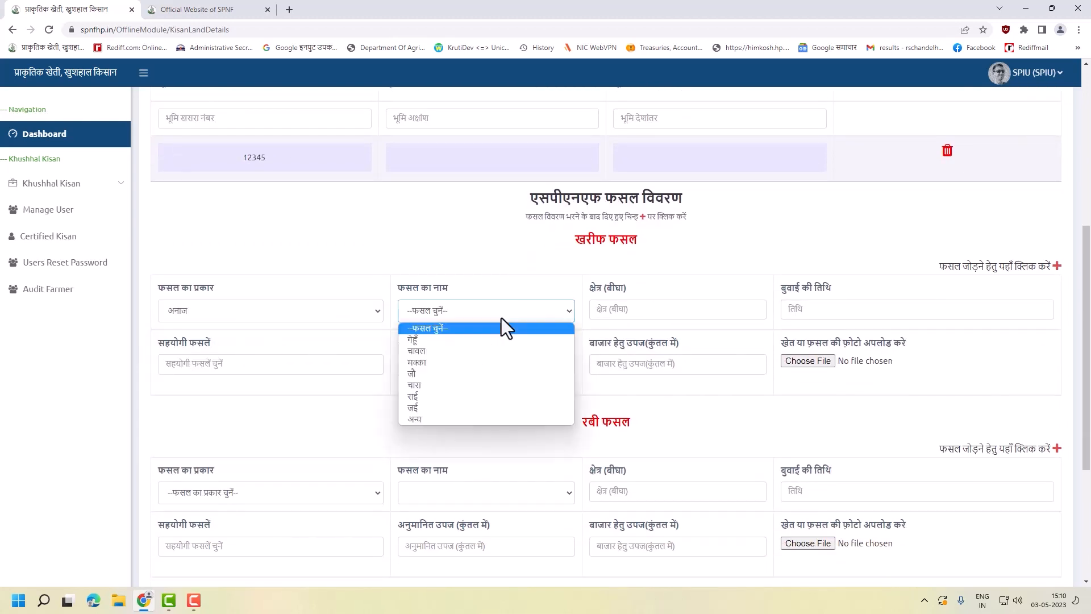
{"action": "left_click", "coordinate": [509, 341]}
{"action": "left_click", "coordinate": [663, 307]}
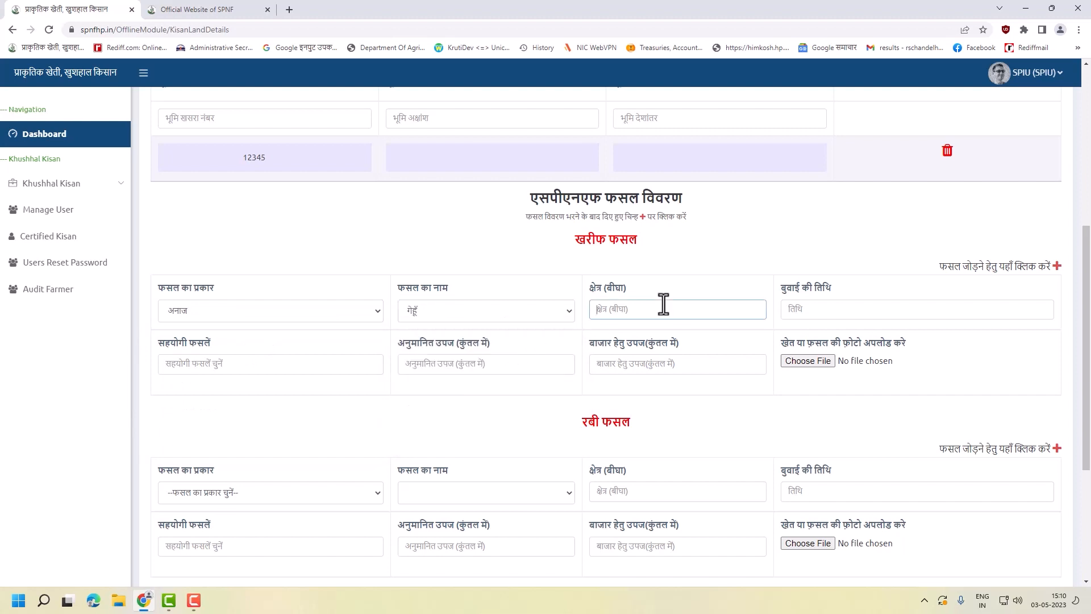
{"action": "left_click", "coordinate": [811, 307]}
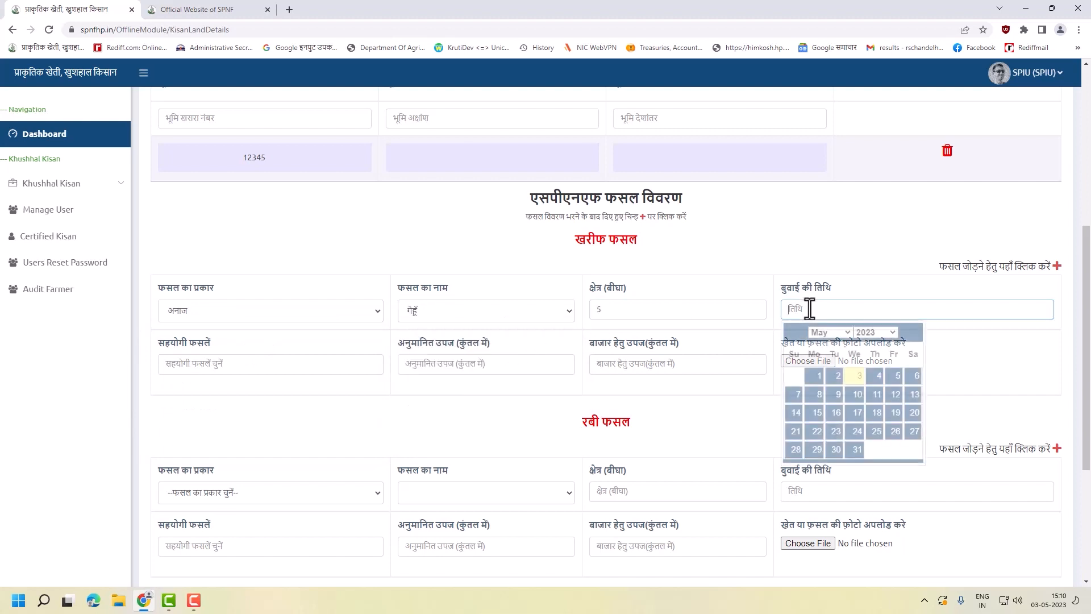
{"action": "left_click", "coordinate": [851, 377]}
- Set the Kharif companion crops to चारा and कुसुम, dropping the mistakenly added चावल
{"action": "left_click", "coordinate": [287, 364]}
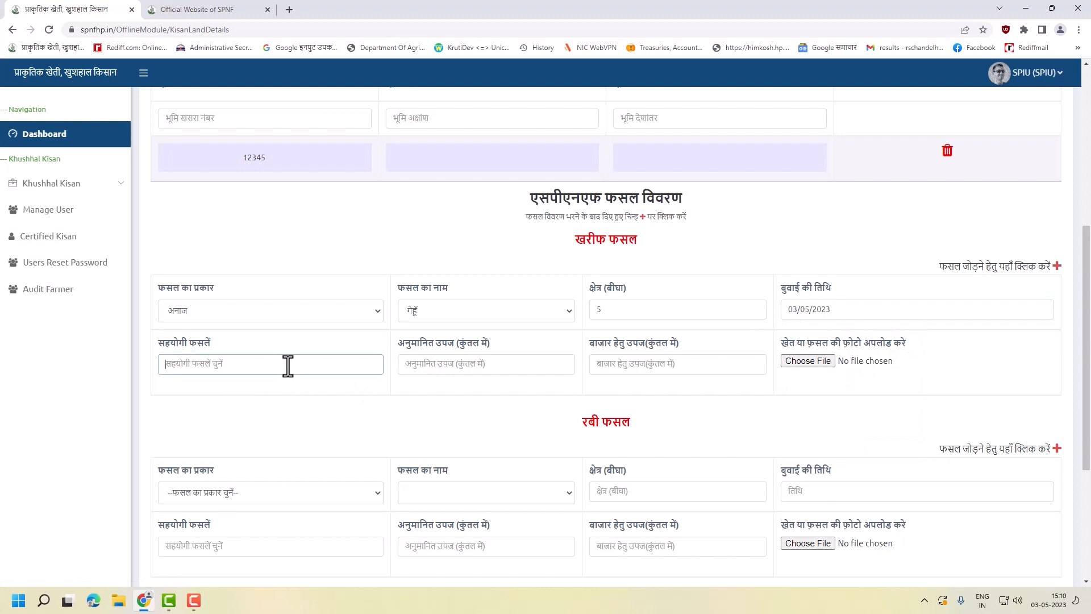
{"action": "left_click", "coordinate": [244, 427]}
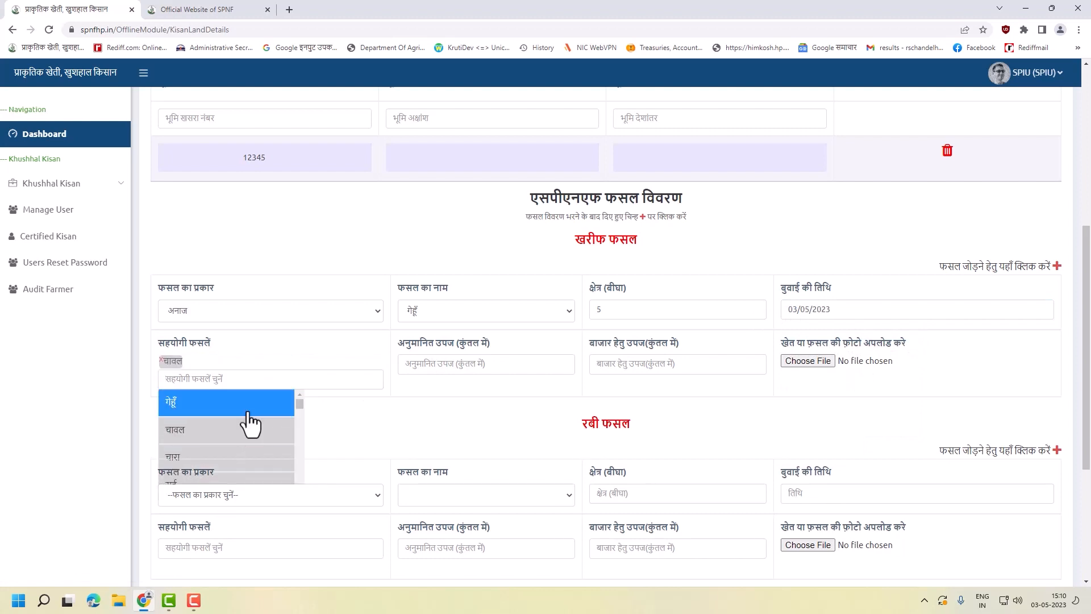
{"action": "scroll", "coordinate": [232, 446], "scroll_direction": "down", "scroll_amount": 2}
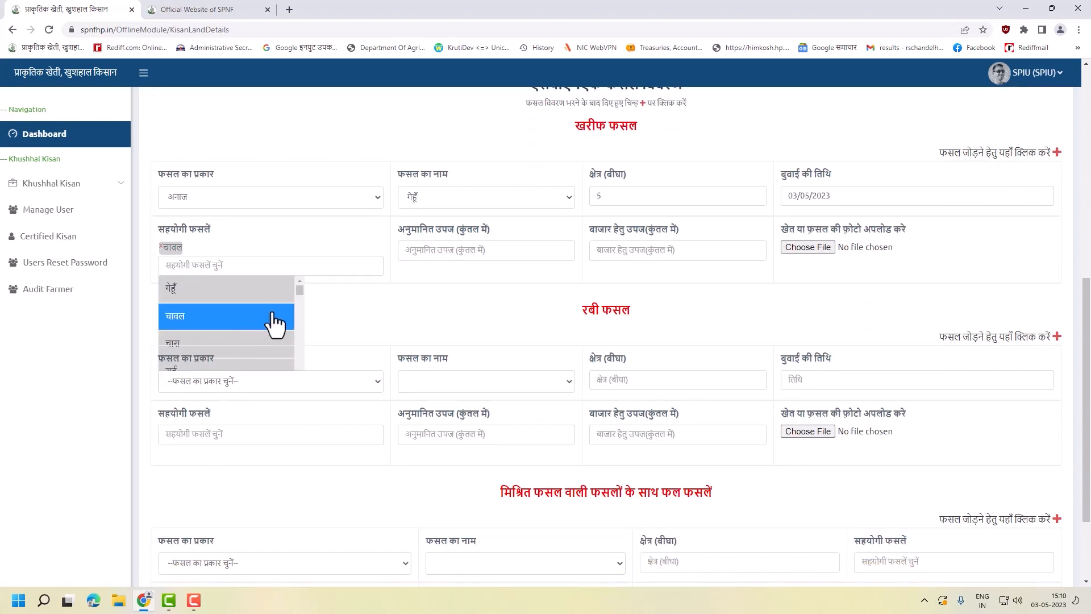
{"action": "left_click", "coordinate": [223, 316]}
{"action": "left_click", "coordinate": [217, 329]}
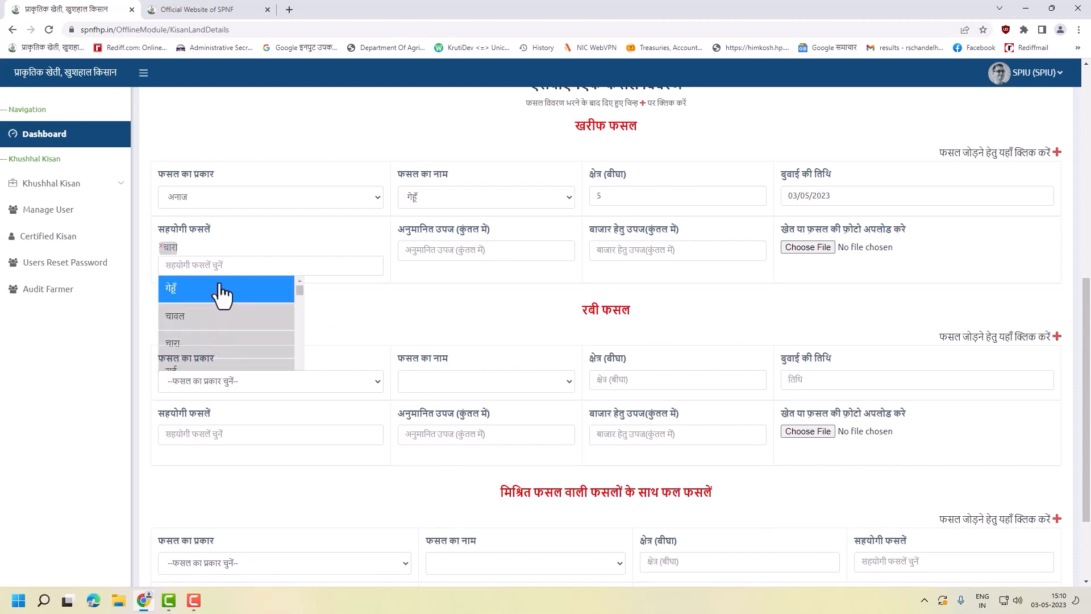
{"action": "scroll", "coordinate": [250, 326], "scroll_direction": "down", "scroll_amount": 1}
{"action": "scroll", "coordinate": [296, 250], "scroll_direction": "down", "scroll_amount": 3}
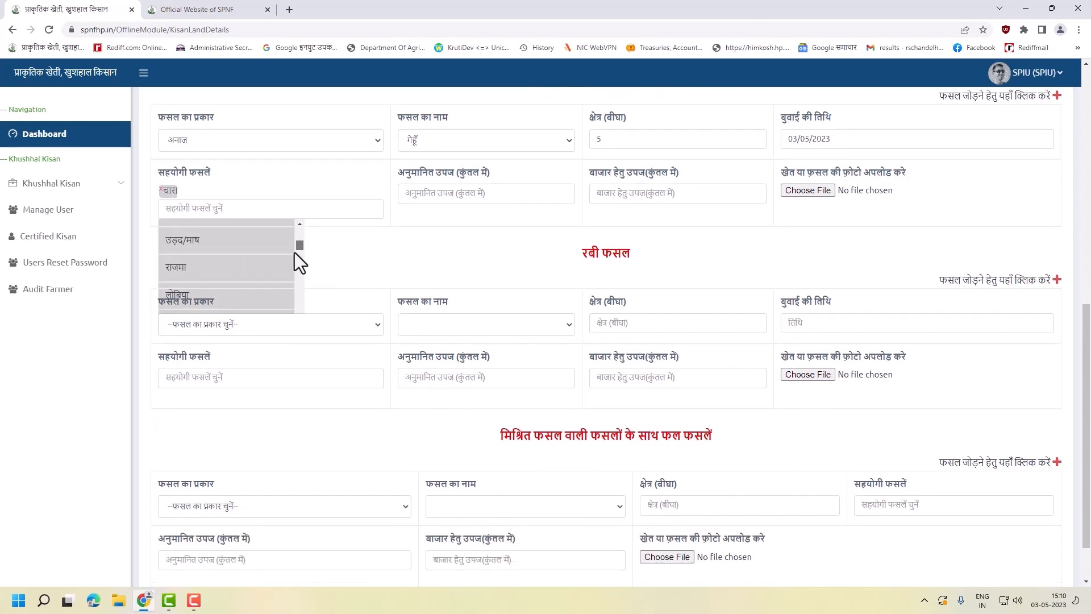
{"action": "left_click", "coordinate": [206, 232]}
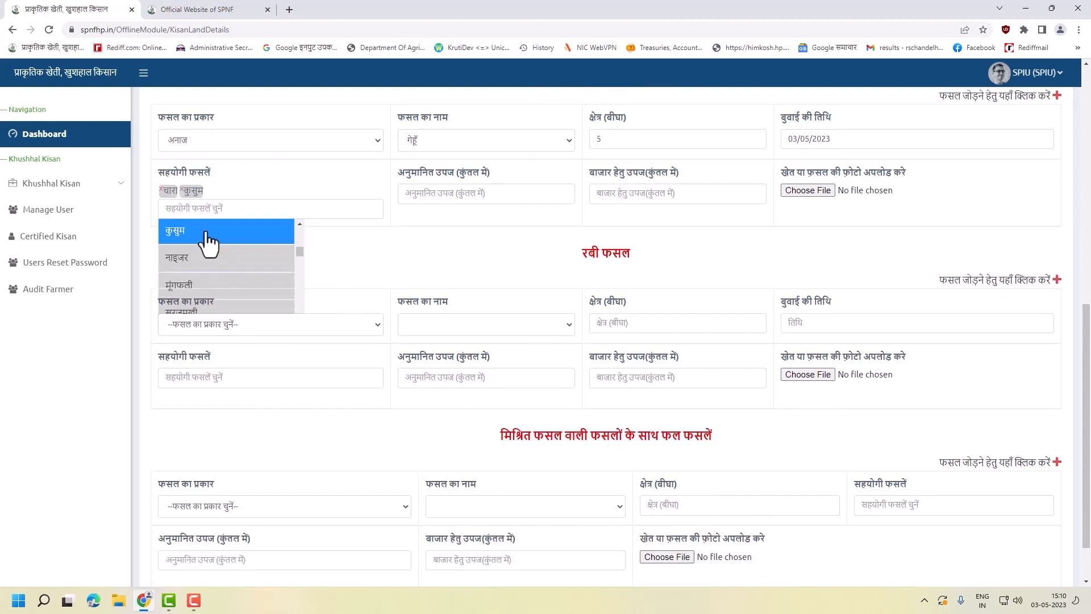
{"action": "left_click", "coordinate": [392, 245]}
- Enter Kharif estimated yield 2 and market yield 1 quintal
{"action": "left_click", "coordinate": [500, 198]}
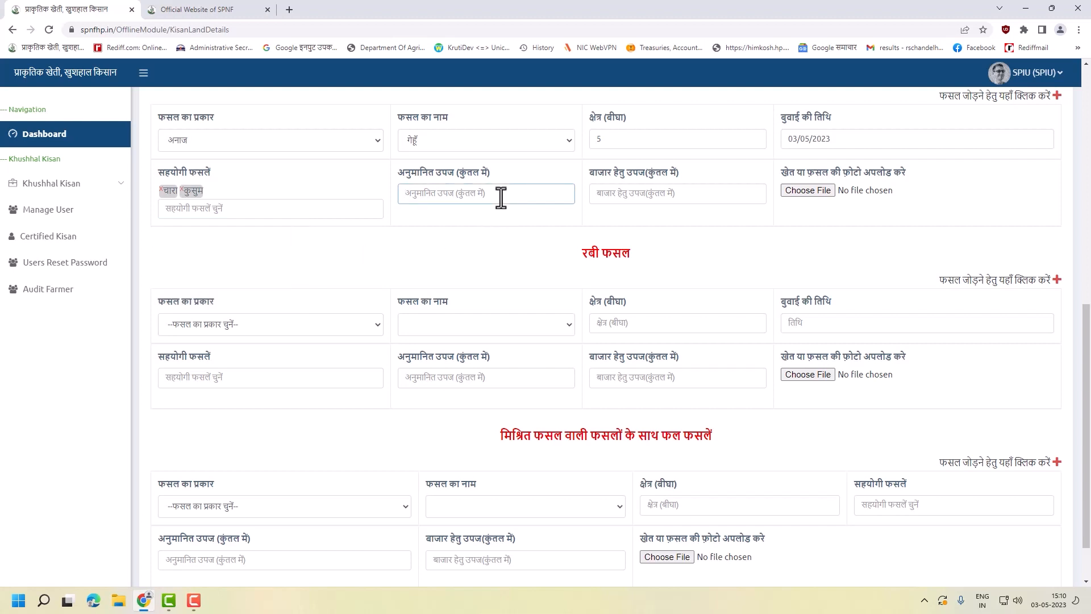
{"action": "type", "text": "2"}
{"action": "left_click", "coordinate": [647, 195]}
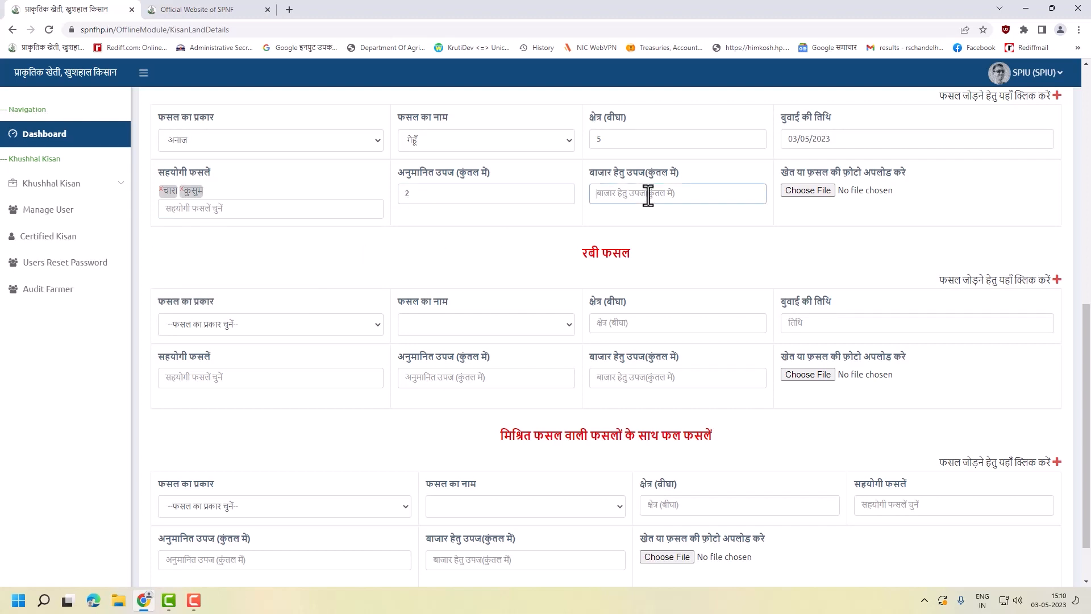
{"action": "type", "text": "1"}
{"action": "left_click_drag", "start_coordinate": [929, 171], "coordinate": [800, 173]}
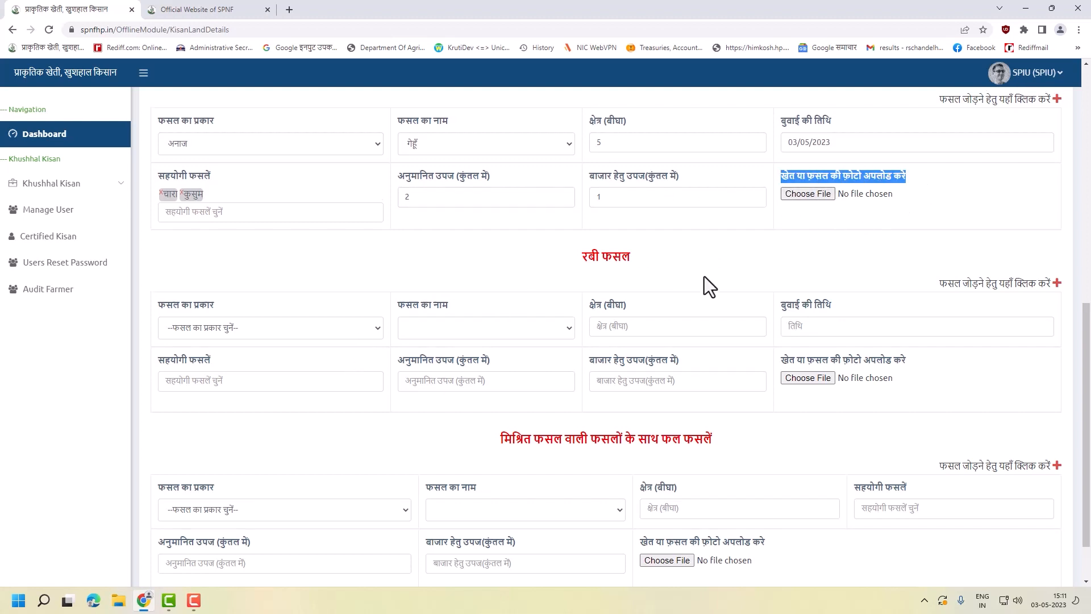
{"action": "scroll", "coordinate": [704, 278], "scroll_direction": "up", "scroll_amount": 1}
{"action": "left_click", "coordinate": [307, 385]}
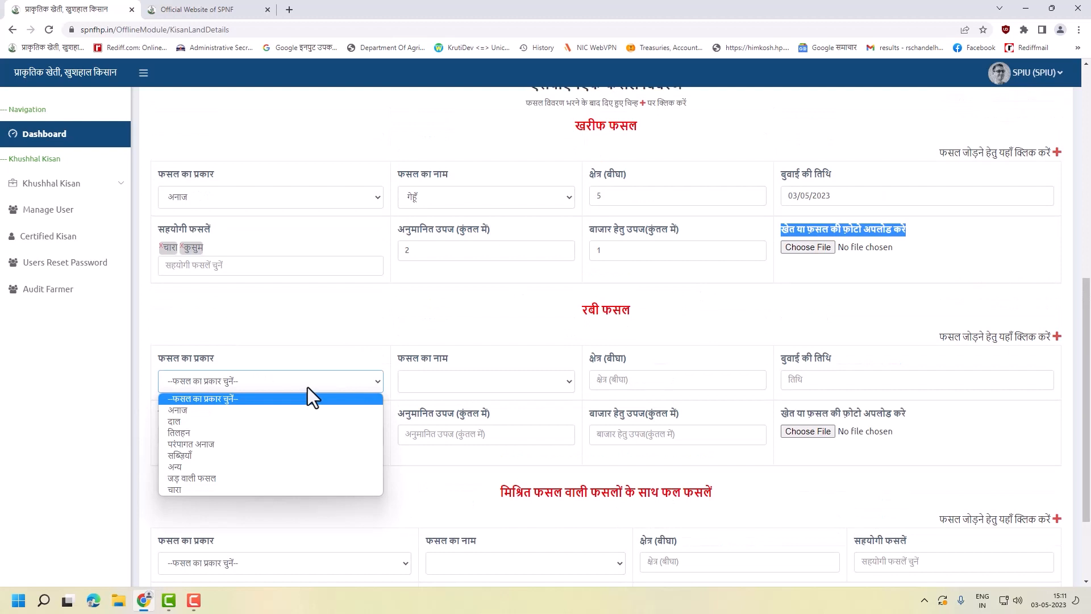
- Set the Rabi crop to तिलहन / कुसुम on 8 bigha, sown 3 May 2023
{"action": "left_click", "coordinate": [274, 431]}
{"action": "left_click", "coordinate": [475, 384]}
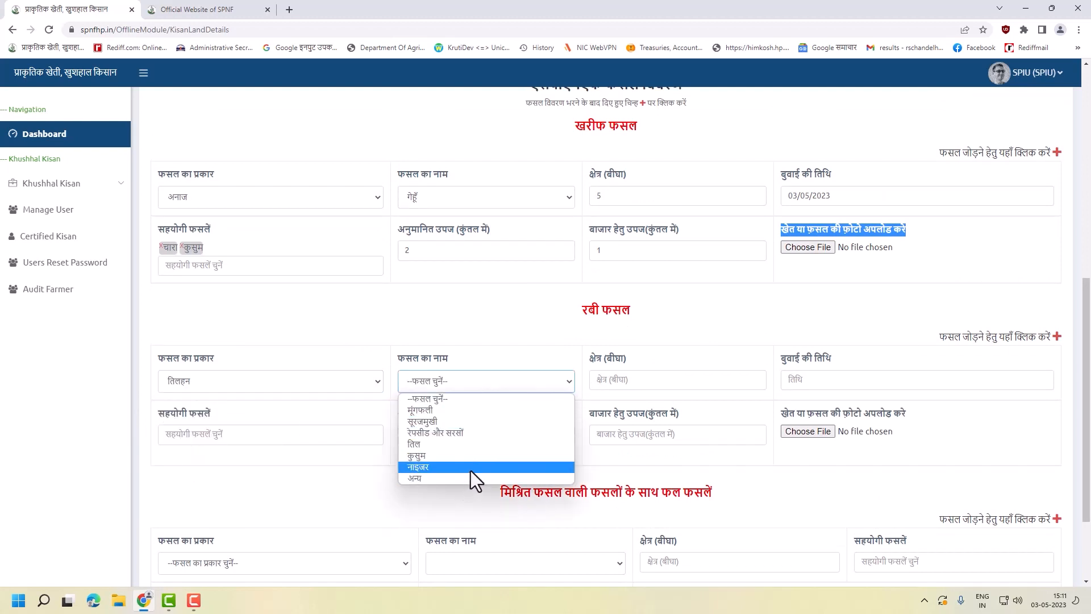
{"action": "left_click", "coordinate": [488, 457]}
{"action": "left_click", "coordinate": [648, 379]}
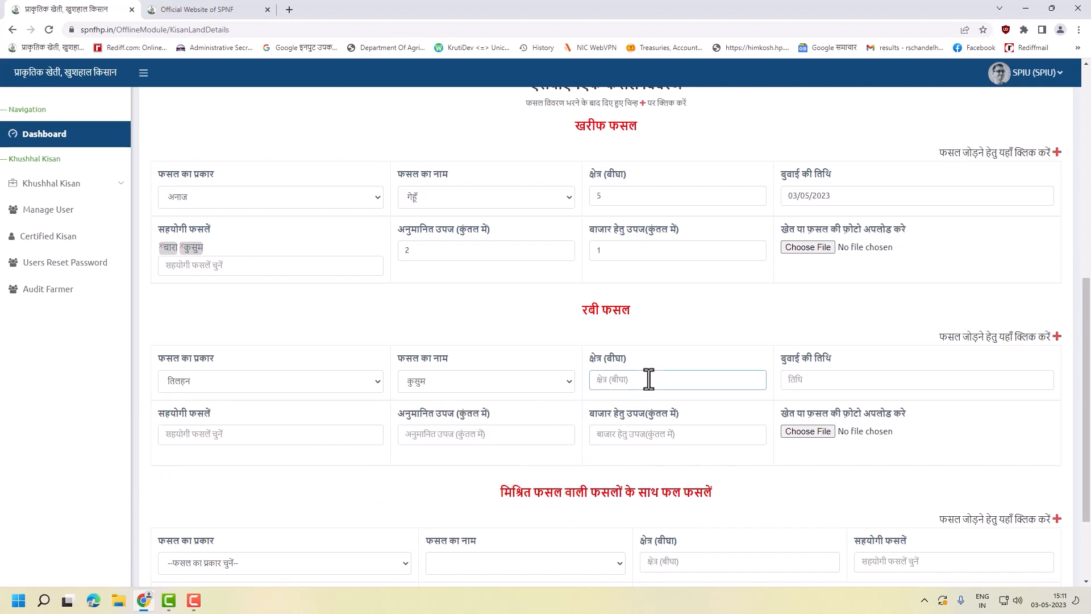
{"action": "type", "text": "8"}
{"action": "left_click", "coordinate": [860, 379]}
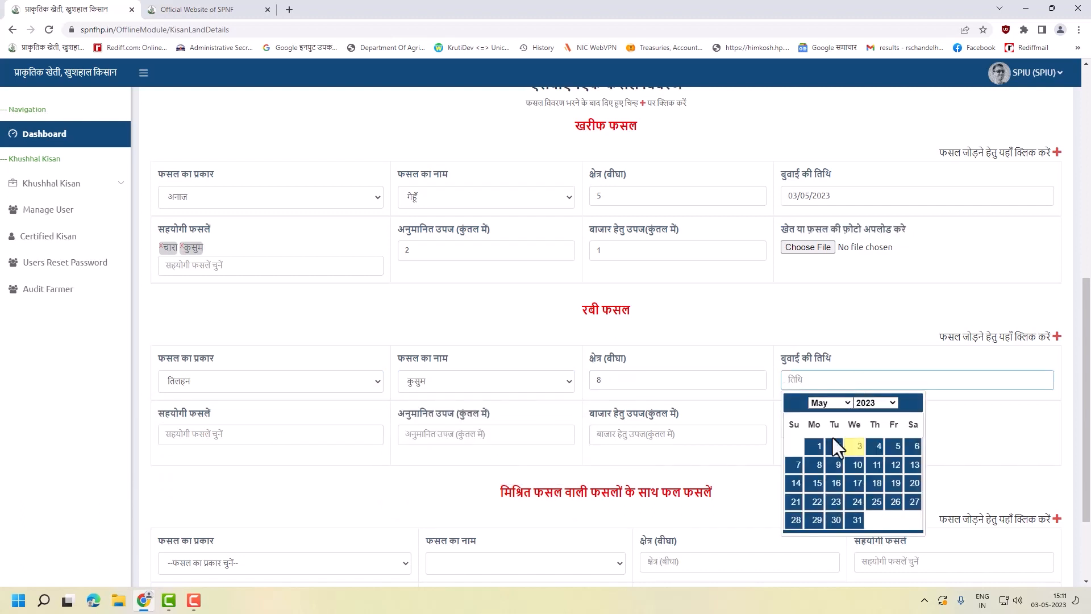
{"action": "left_click", "coordinate": [857, 446]}
- Add चारा, सोयाबीन and लोबिया as Rabi companion crops
{"action": "scroll", "coordinate": [292, 341], "scroll_direction": "down", "scroll_amount": 2}
{"action": "left_click", "coordinate": [307, 321]}
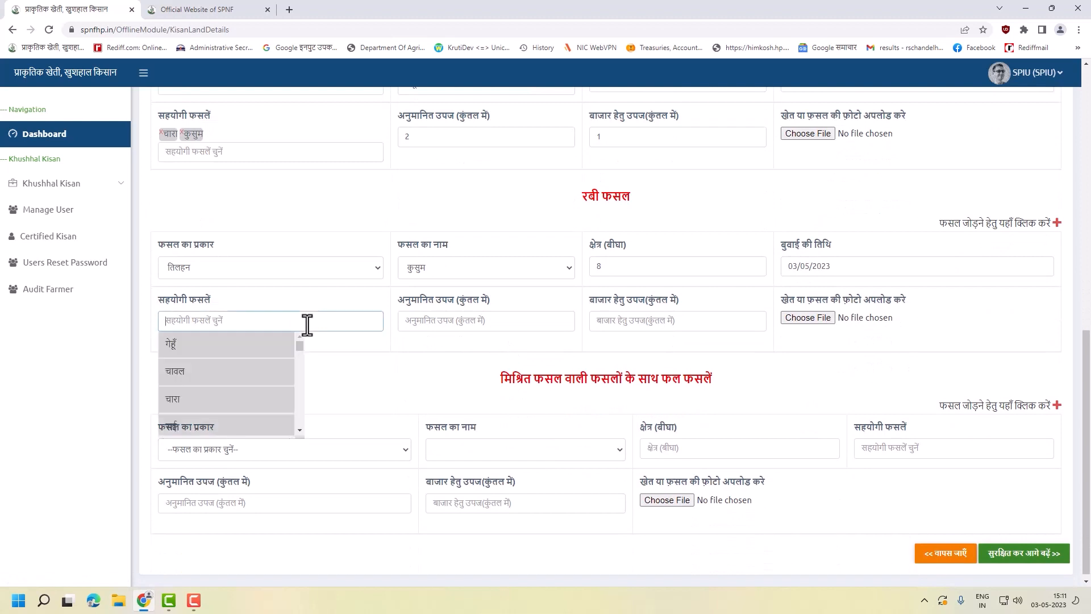
{"action": "left_click", "coordinate": [228, 401]}
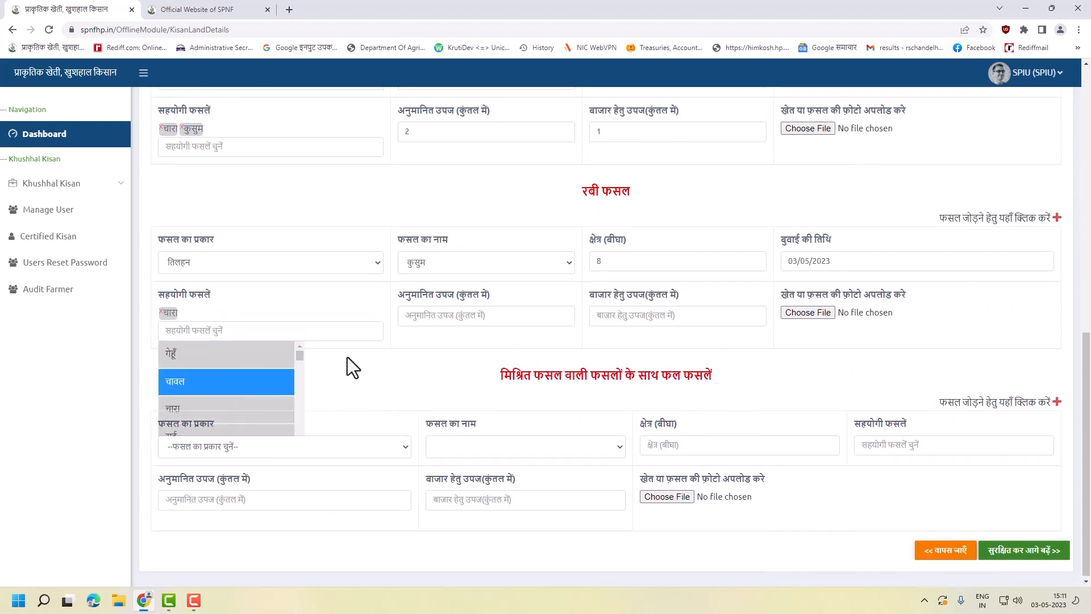
{"action": "scroll", "coordinate": [250, 392], "scroll_direction": "down", "scroll_amount": 3}
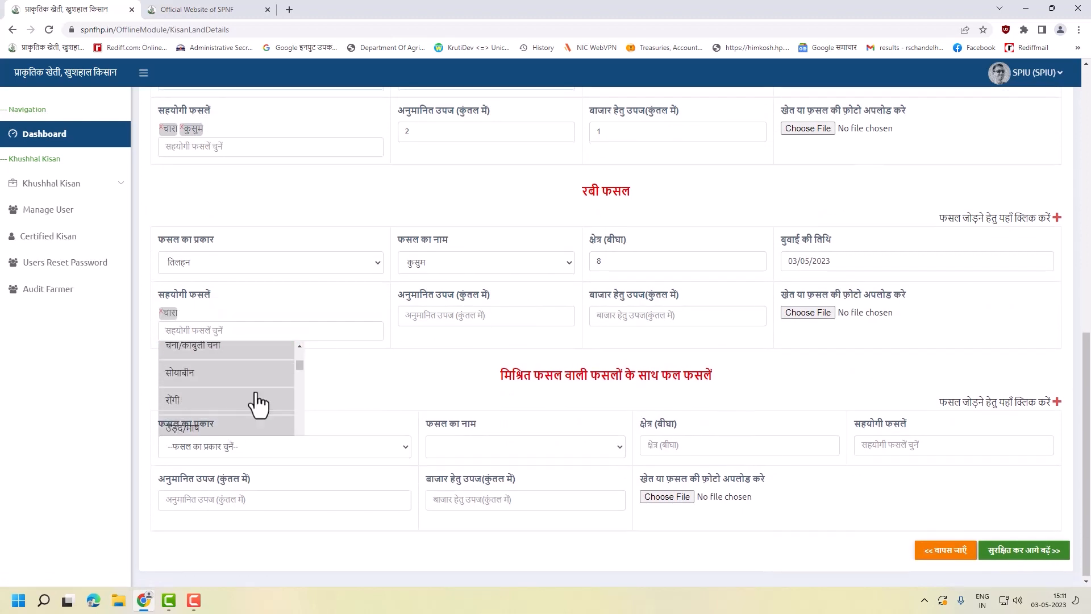
{"action": "left_click", "coordinate": [204, 396]}
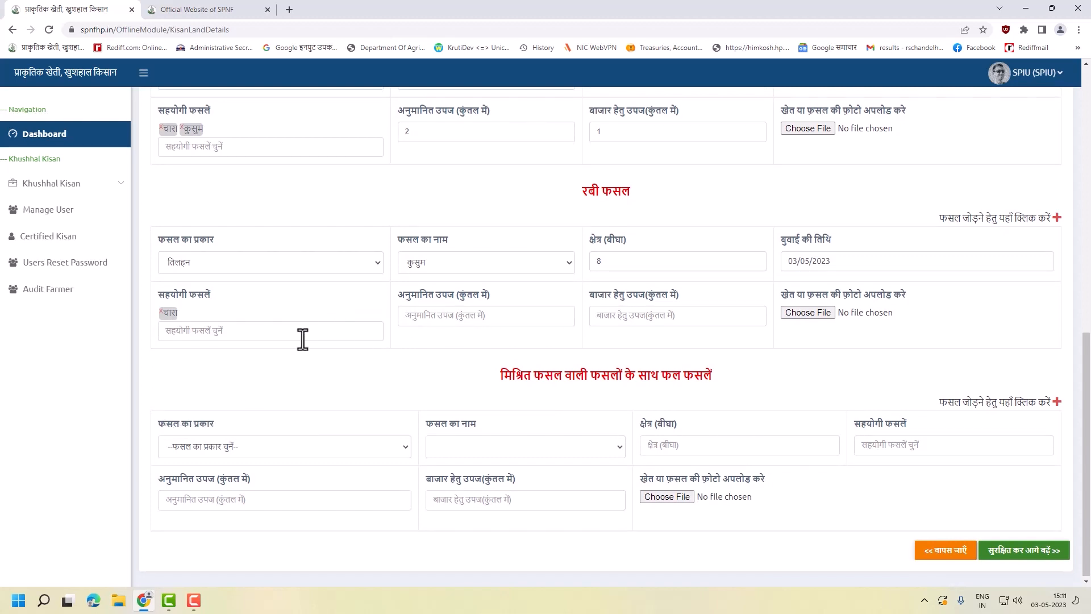
{"action": "left_click", "coordinate": [301, 337]}
{"action": "left_click", "coordinate": [228, 397]}
{"action": "left_click", "coordinate": [225, 330]}
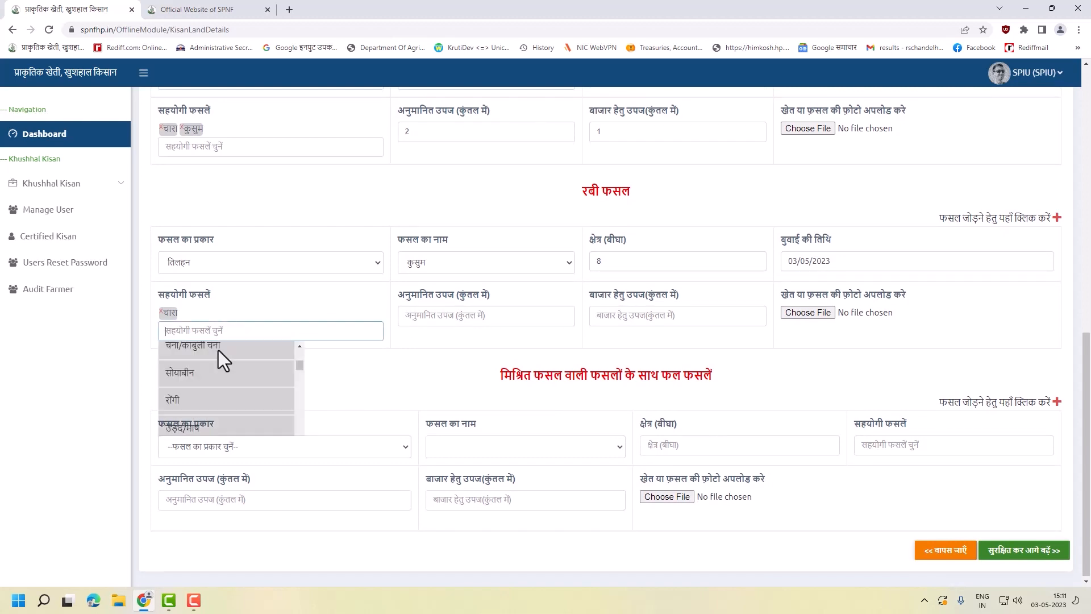
{"action": "left_click", "coordinate": [177, 401]}
{"action": "left_click", "coordinate": [237, 331]}
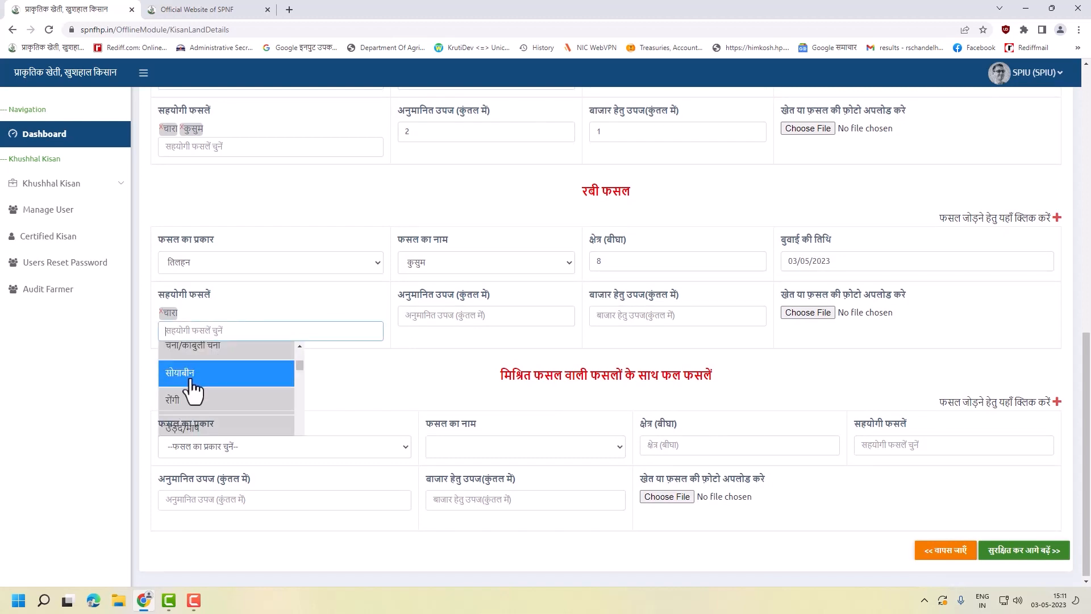
{"action": "left_click", "coordinate": [193, 386]}
{"action": "scroll", "coordinate": [209, 388], "scroll_direction": "down", "scroll_amount": 2}
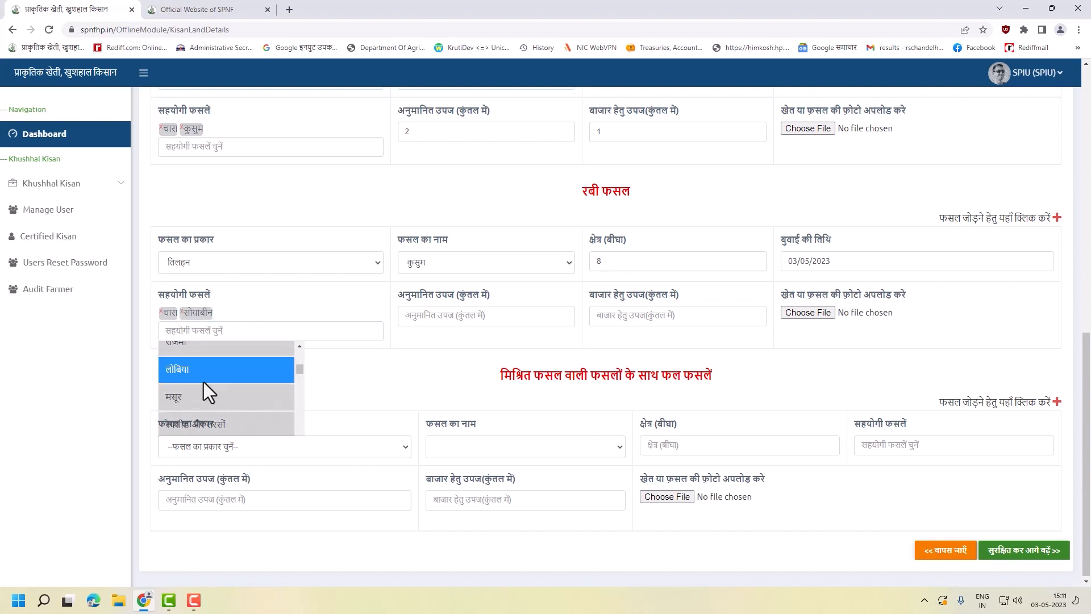
{"action": "left_click", "coordinate": [183, 379]}
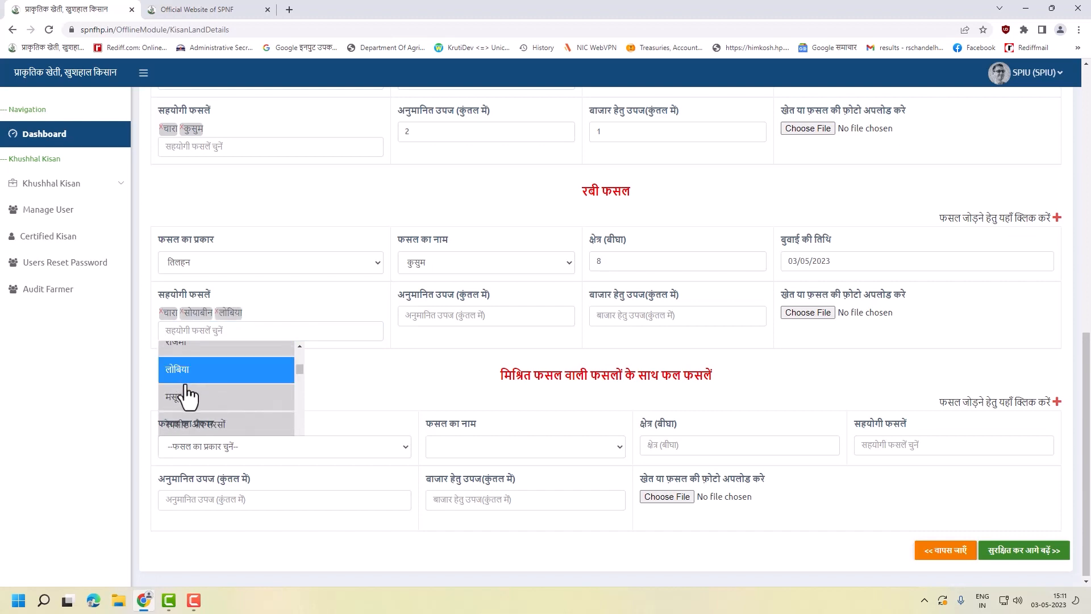
- Enter the Rabi estimated yield 2 and market yield 1
{"action": "left_click", "coordinate": [473, 318]}
{"action": "type", "text": "23"}
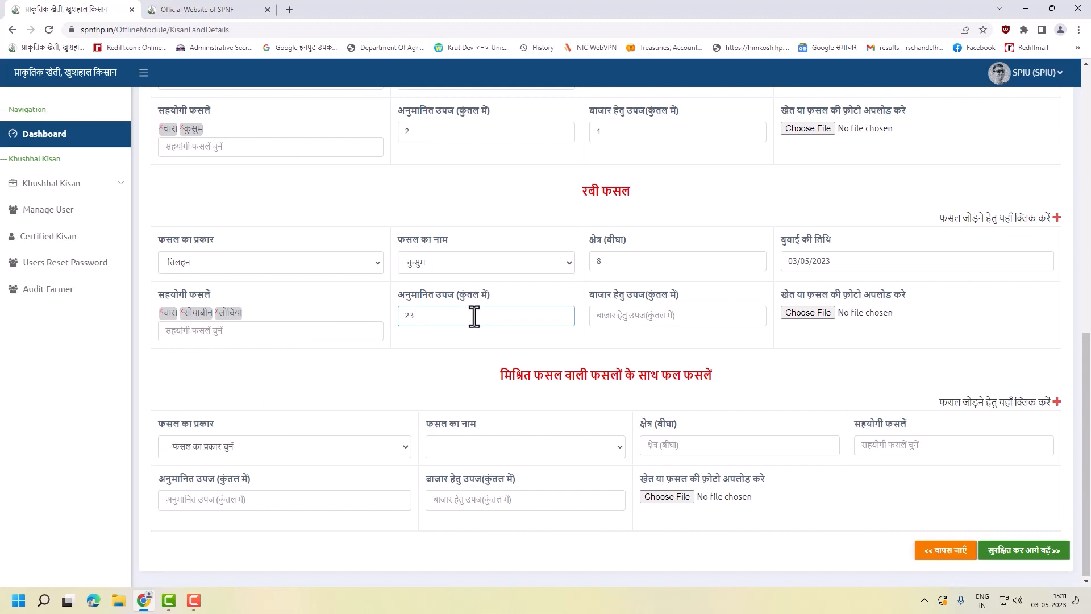
{"action": "type", "text": "2"}
{"action": "left_click", "coordinate": [604, 315]}
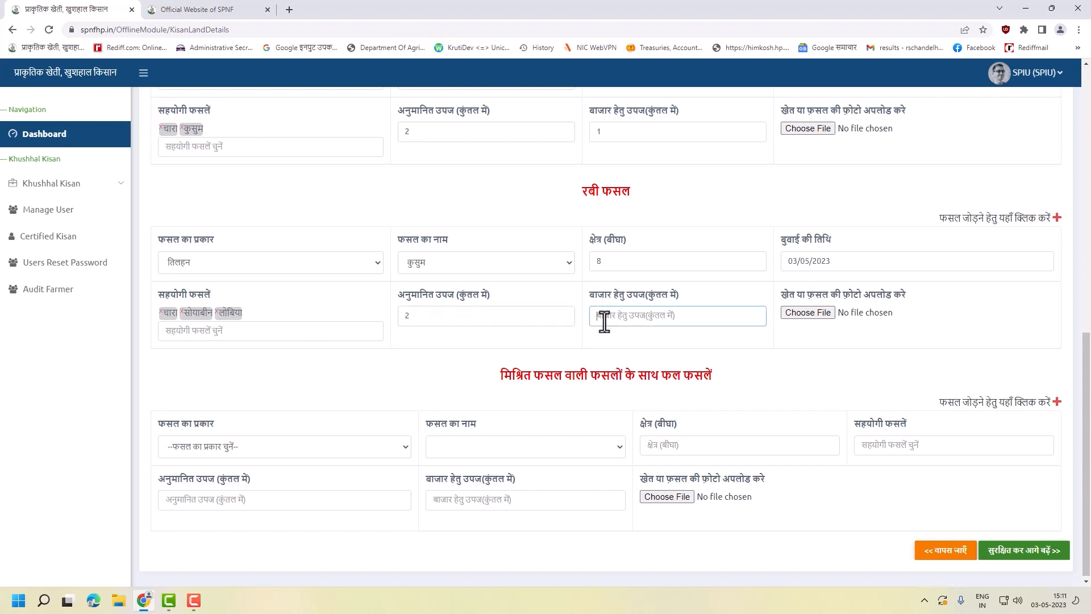
{"action": "type", "text": "1"}
{"action": "left_click", "coordinate": [243, 445]}
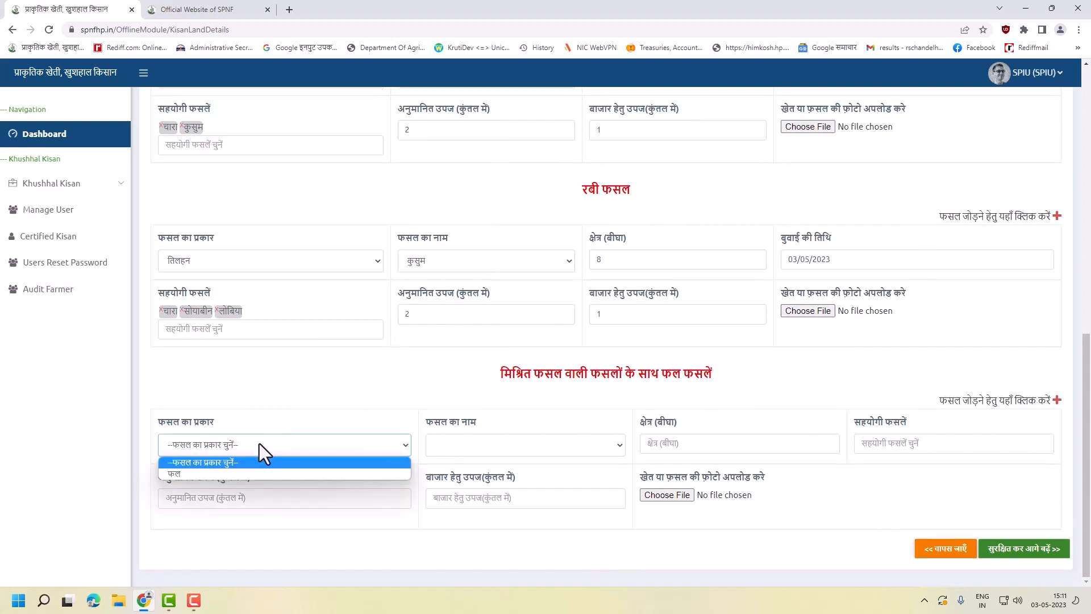
- Set the mixed crop to फल / अन्य on 2 bigha with yields 2 and 1
{"action": "left_click", "coordinate": [243, 473]}
{"action": "left_click", "coordinate": [483, 450]}
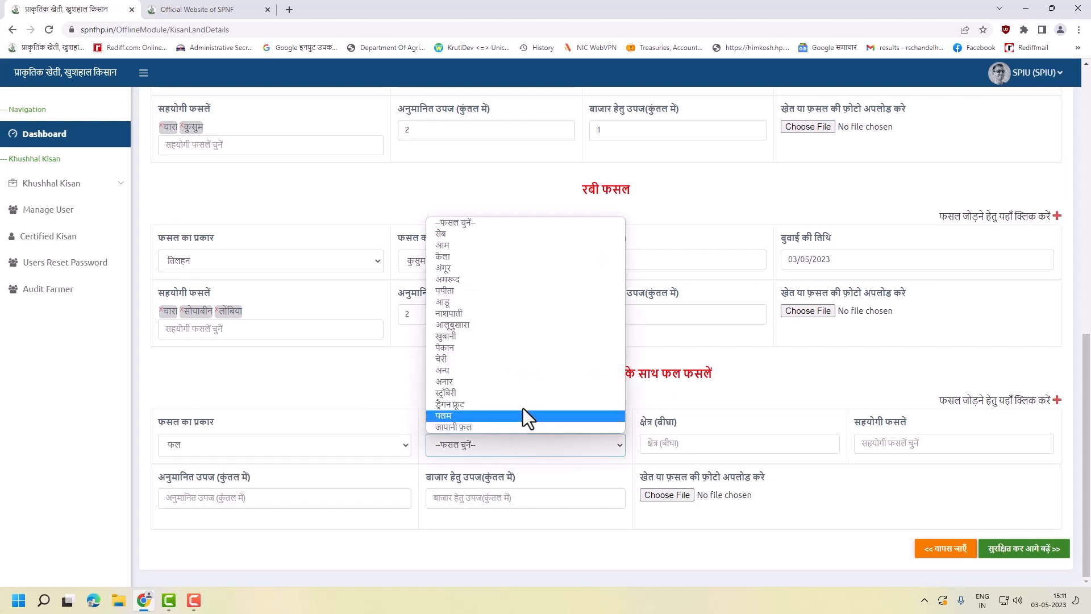
{"action": "left_click", "coordinate": [521, 370]}
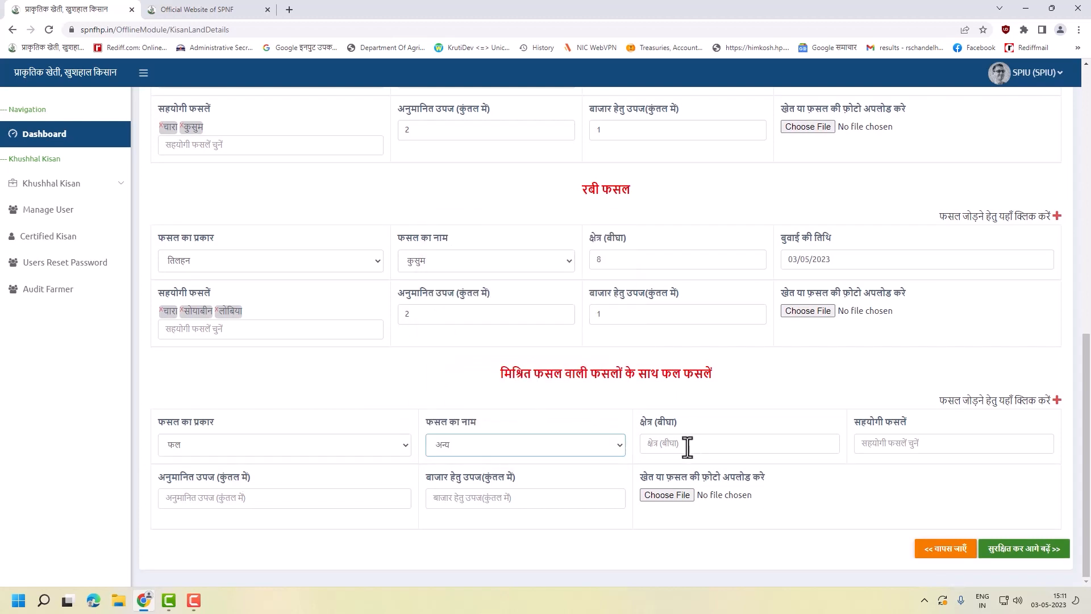
{"action": "left_click", "coordinate": [686, 444]}
{"action": "type", "text": "2"}
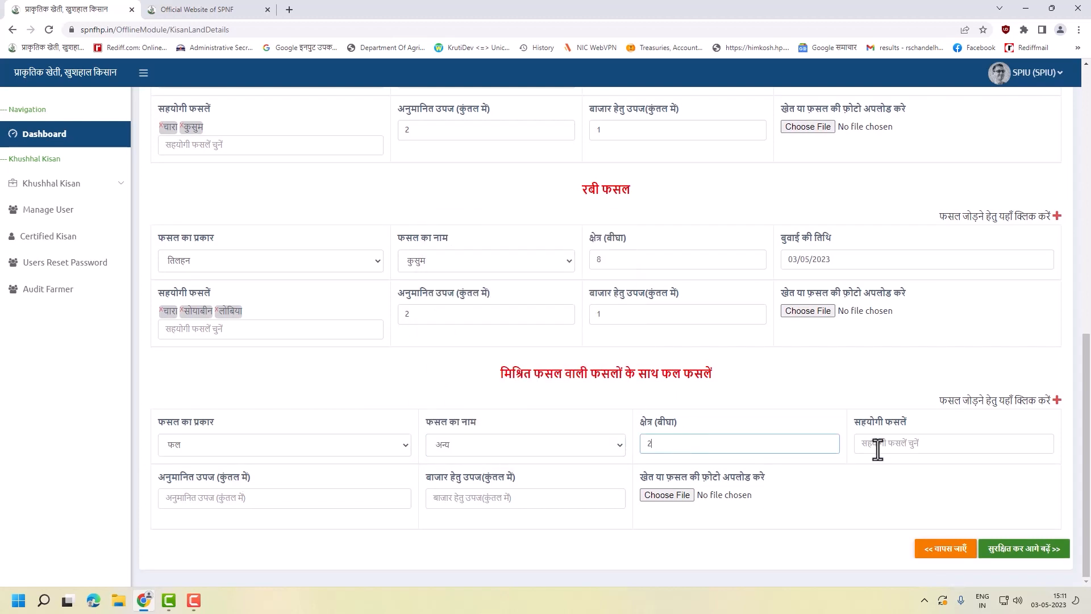
{"action": "left_click", "coordinate": [928, 444]}
{"action": "left_click", "coordinate": [271, 498]}
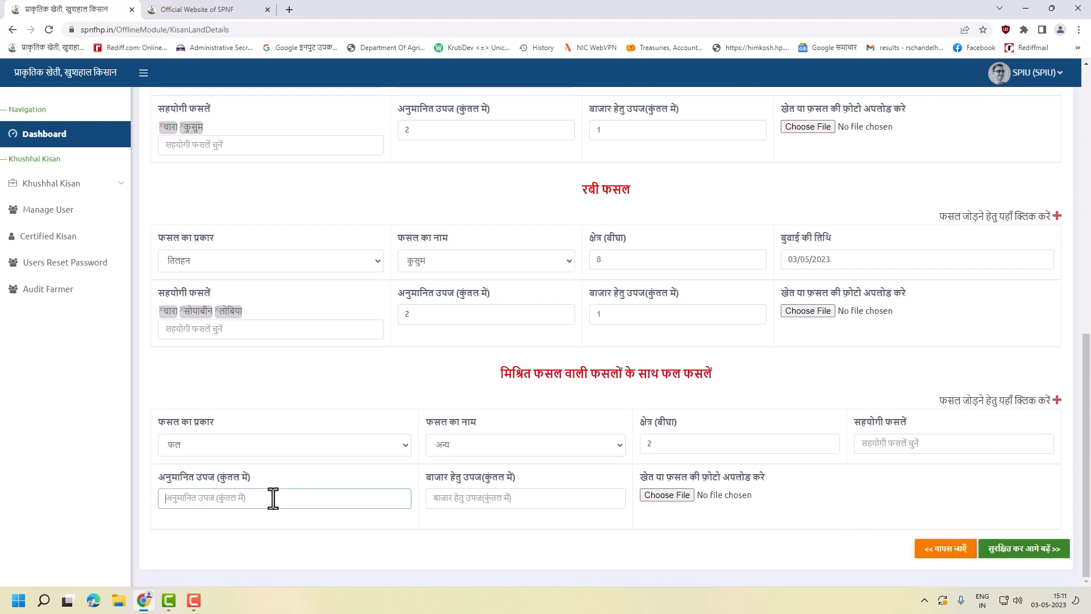
{"action": "type", "text": "2"}
{"action": "left_click", "coordinate": [460, 498]}
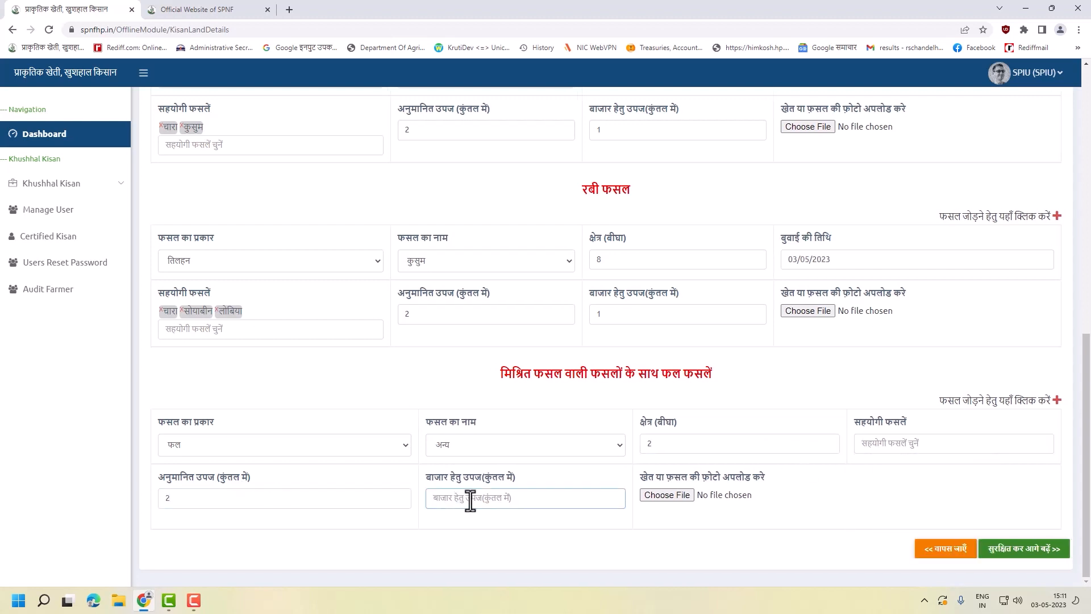
{"action": "type", "text": "1"}
- Add companion crops गेहूँ, बाजरा, सानवा and कुटकी, set area 1, and save the crop details
{"action": "left_click", "coordinate": [887, 453]}
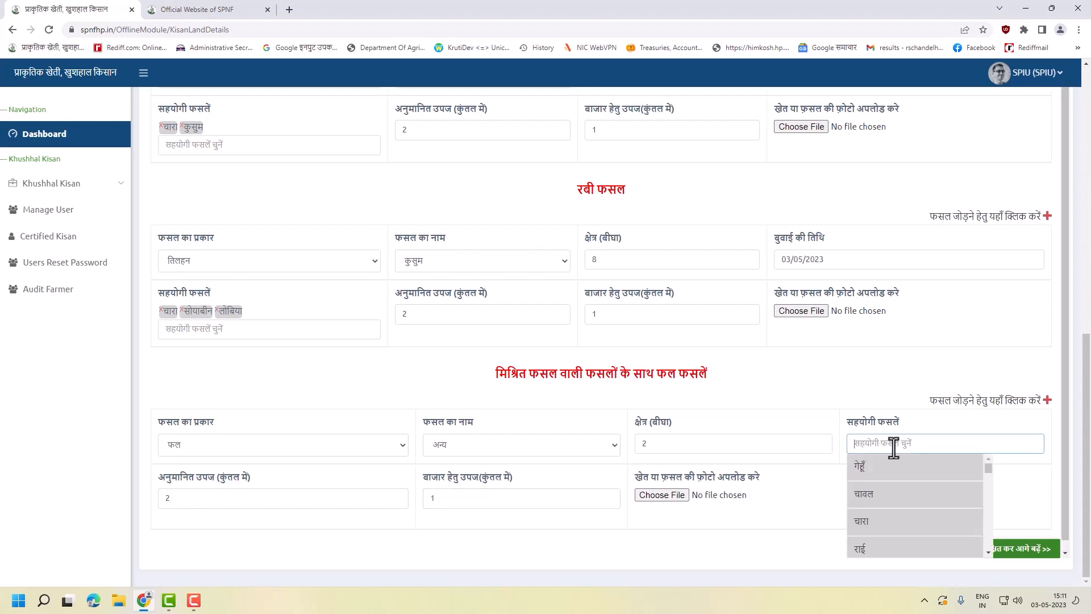
{"action": "left_click", "coordinate": [867, 469]}
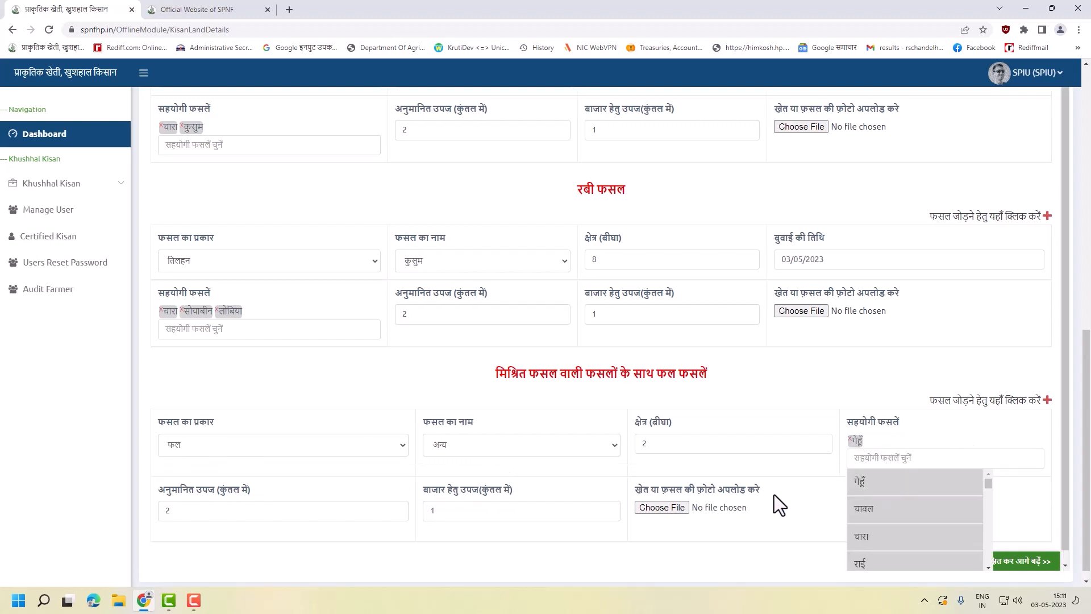
{"action": "scroll", "coordinate": [905, 513], "scroll_direction": "down", "scroll_amount": 3}
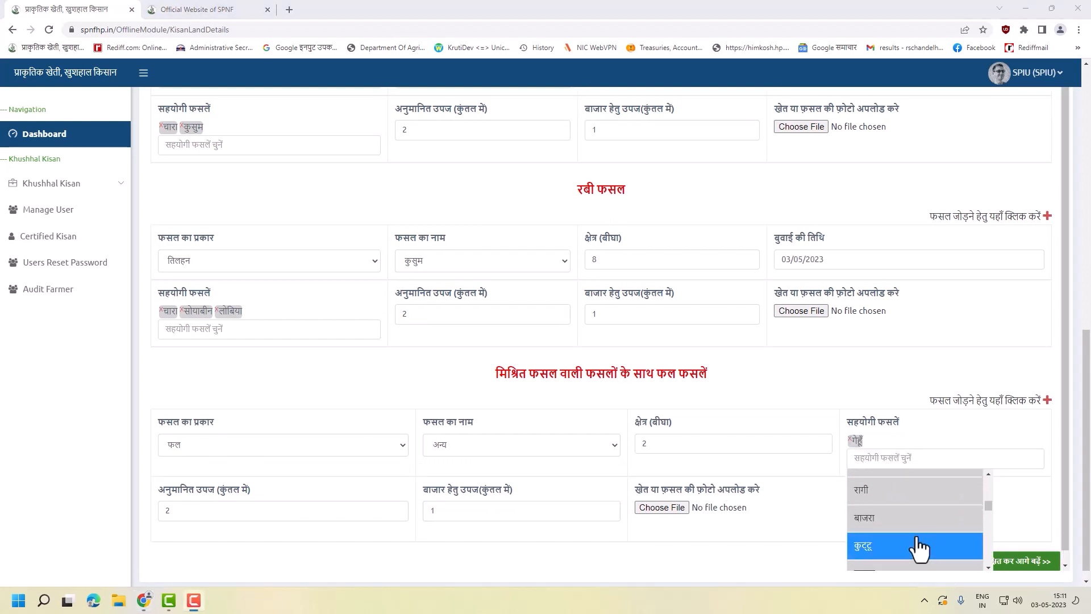
{"action": "left_click", "coordinate": [908, 529]}
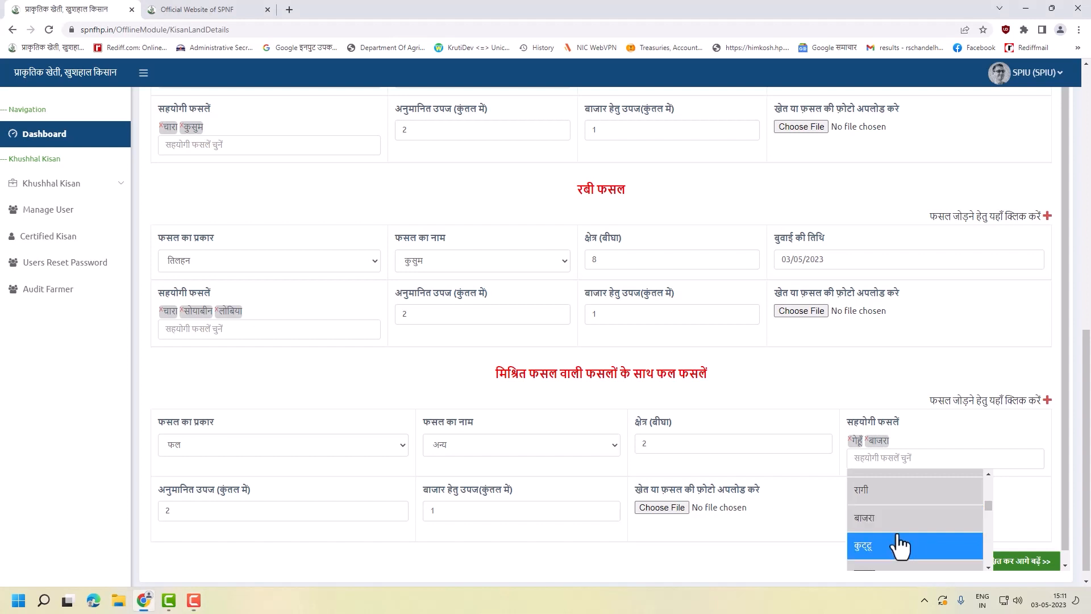
{"action": "scroll", "coordinate": [901, 540], "scroll_direction": "down", "scroll_amount": 2}
{"action": "scroll", "coordinate": [899, 525], "scroll_direction": "down", "scroll_amount": 3}
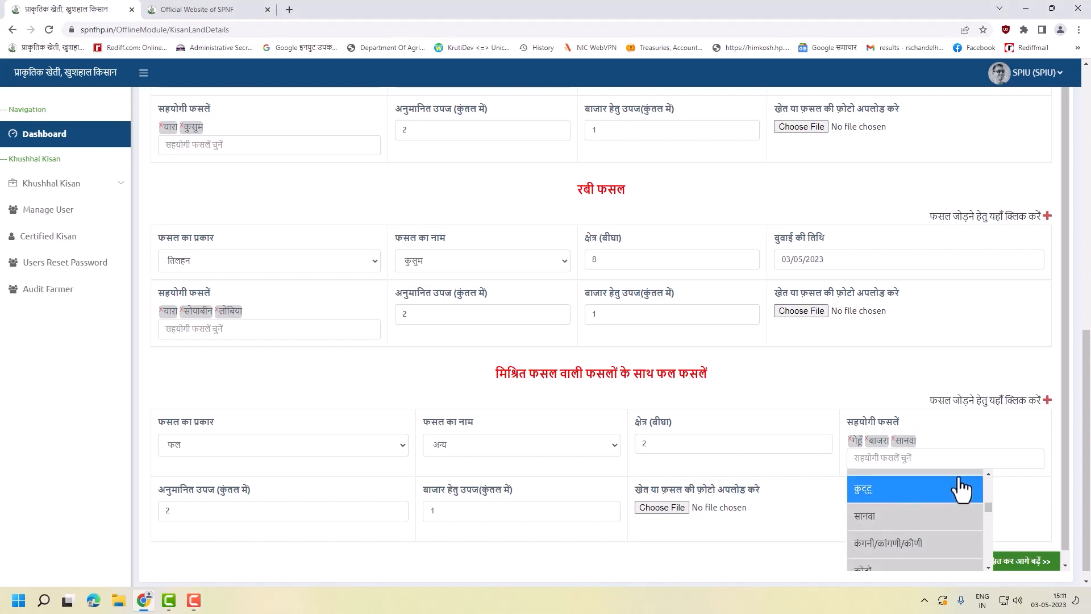
{"action": "left_click", "coordinate": [893, 516]}
{"action": "left_click", "coordinate": [1048, 489]}
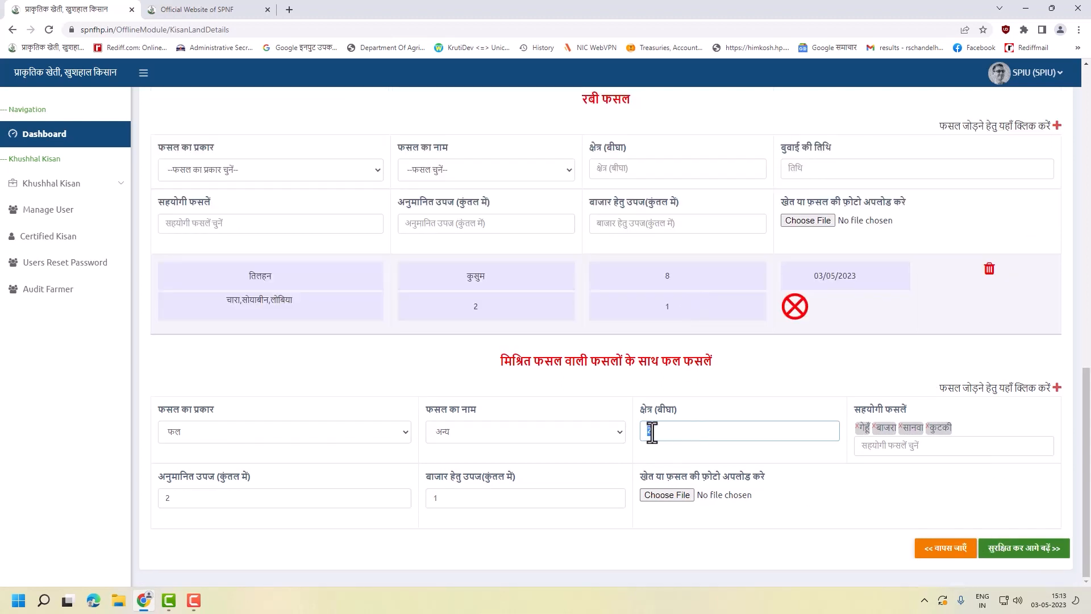
{"action": "type", "text": "1"}
{"action": "left_click", "coordinate": [1029, 550]}
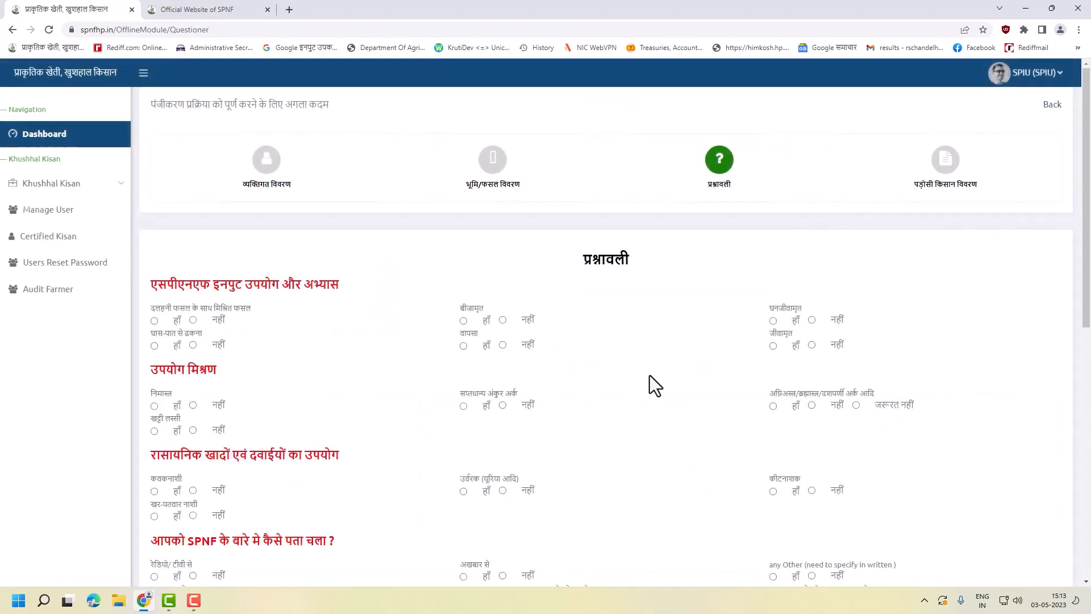
- Answer yes for pulse mixed cropping, बीजामृत, निमास्त, सप्तधान्य अंकुर अर्क and herbal pest extracts
{"action": "left_click", "coordinate": [154, 320]}
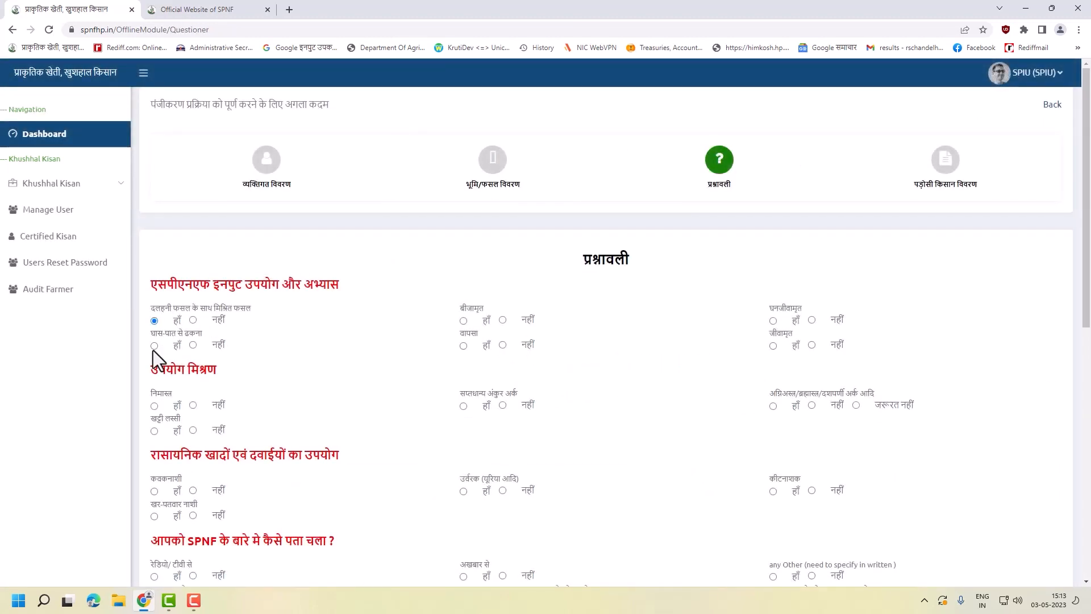
{"action": "left_click", "coordinate": [464, 322]}
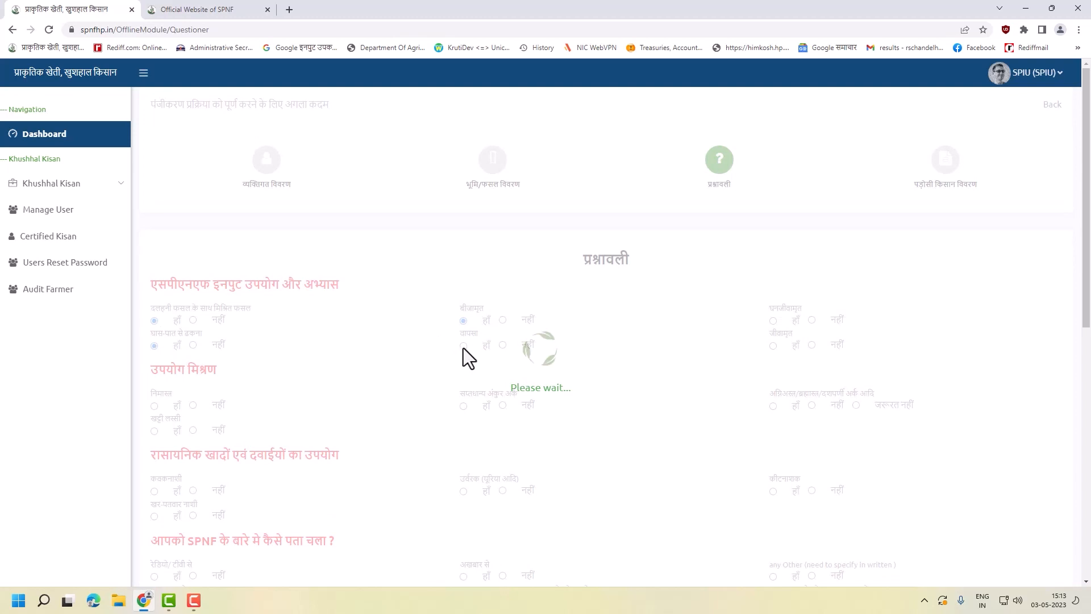
{"action": "scroll", "coordinate": [363, 378], "scroll_direction": "down", "scroll_amount": 2}
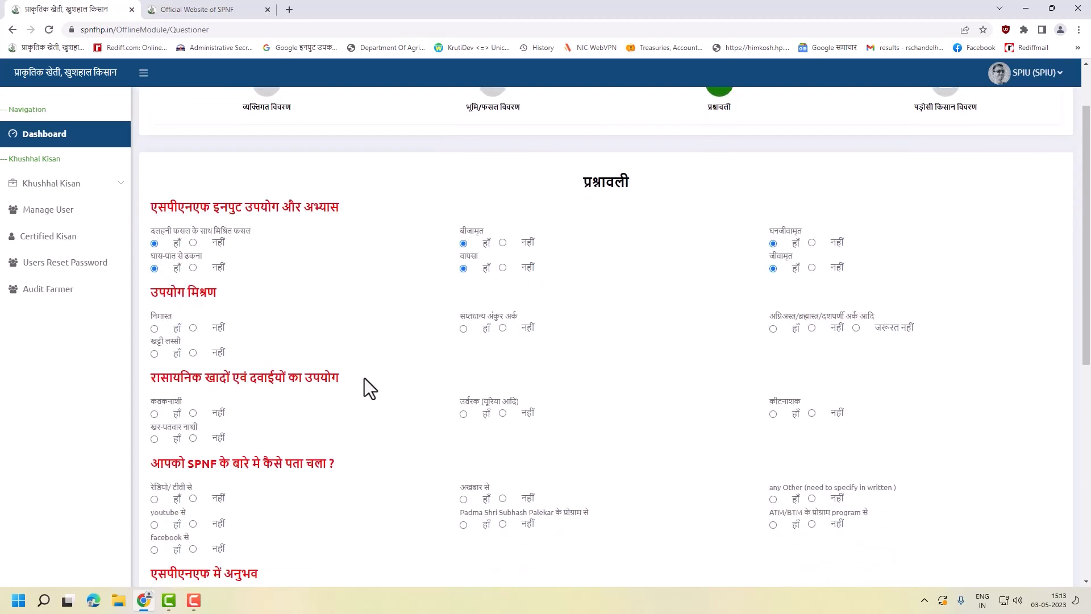
{"action": "scroll", "coordinate": [363, 377], "scroll_direction": "down", "scroll_amount": 1}
{"action": "left_click", "coordinate": [154, 292]}
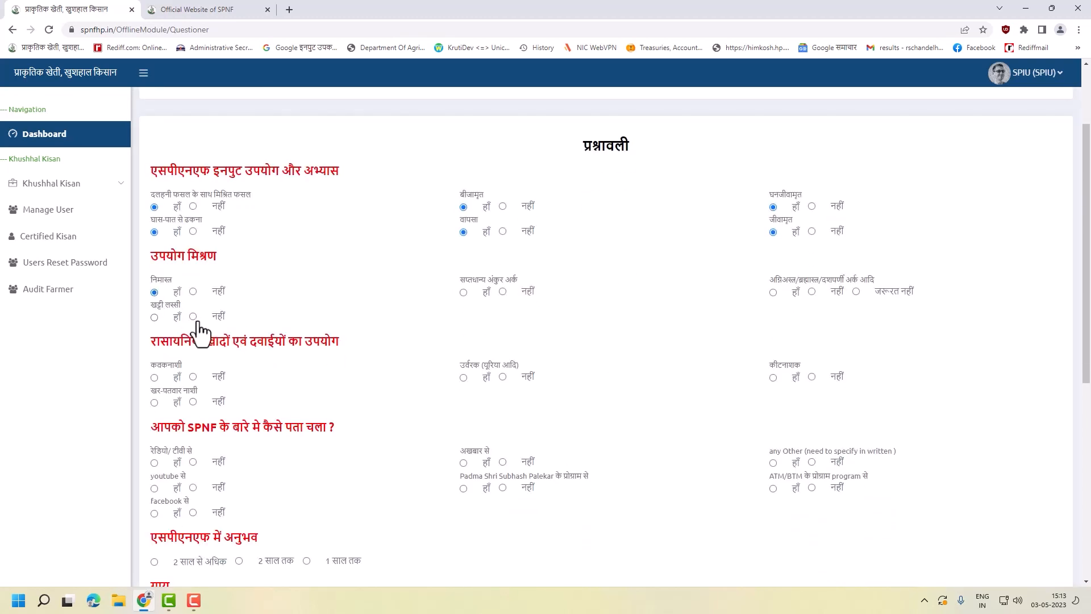
{"action": "left_click", "coordinate": [463, 292]}
{"action": "left_click", "coordinate": [773, 292]}
- Mark कीटनाशक and उर्वरक use as yes, कवकनाशी and खर-पतवार नाशी as no
{"action": "left_click", "coordinate": [771, 378]}
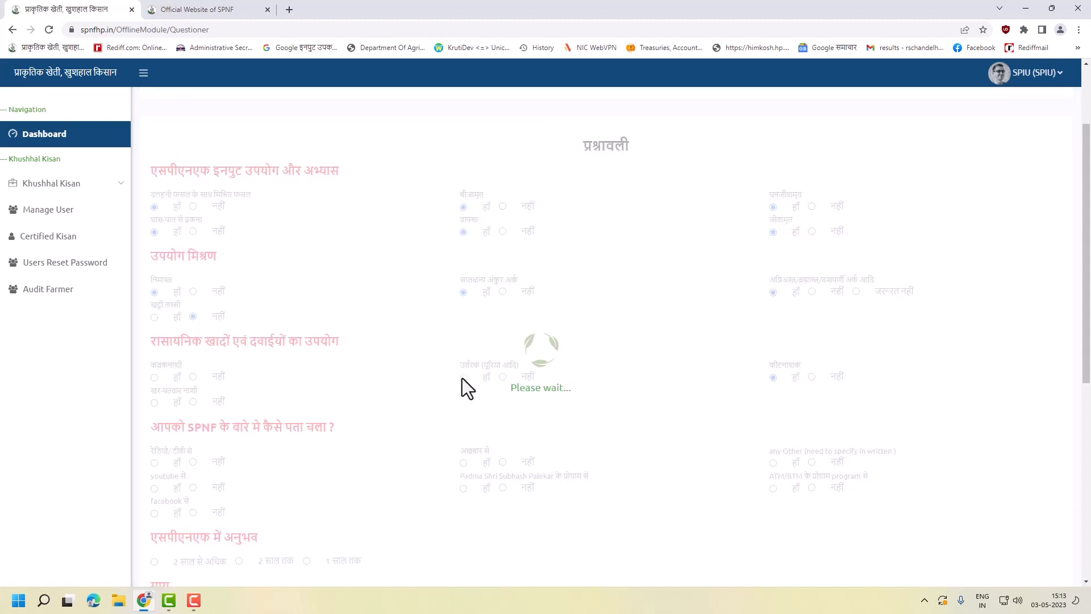
{"action": "left_click", "coordinate": [462, 377]}
{"action": "left_click", "coordinate": [192, 376]}
{"action": "left_click", "coordinate": [192, 402]}
- Answer yes for Padma Shri program, newspapers, other sources and ATM/BTM as SPNF awareness sources
{"action": "scroll", "coordinate": [456, 232], "scroll_direction": "down", "scroll_amount": 4}
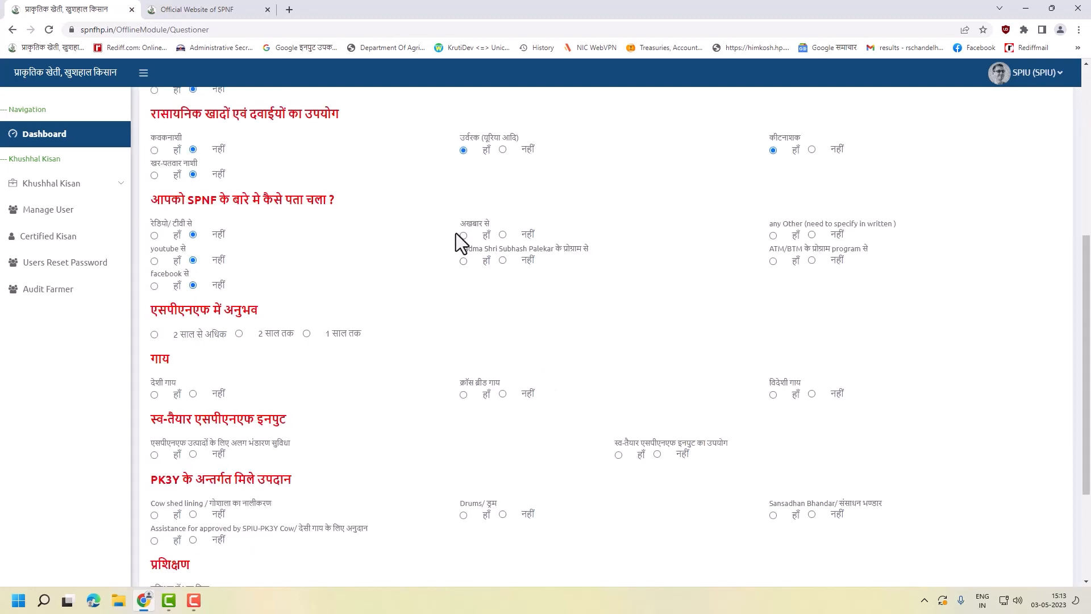
{"action": "left_click", "coordinate": [461, 262]}
{"action": "left_click", "coordinate": [463, 236]}
{"action": "left_click", "coordinate": [772, 236]}
{"action": "left_click", "coordinate": [772, 260]}
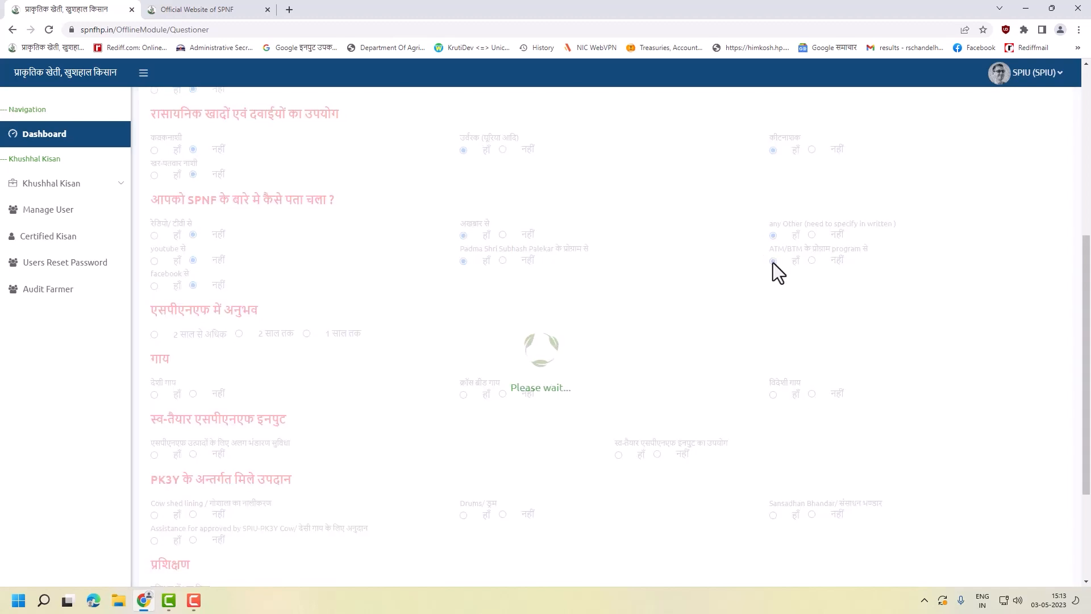
- Answer yes for separate SPNF storage, cow shed lining and desi cow assistance benefits
{"action": "scroll", "coordinate": [186, 367], "scroll_direction": "down", "scroll_amount": 2}
{"action": "left_click", "coordinate": [154, 341]}
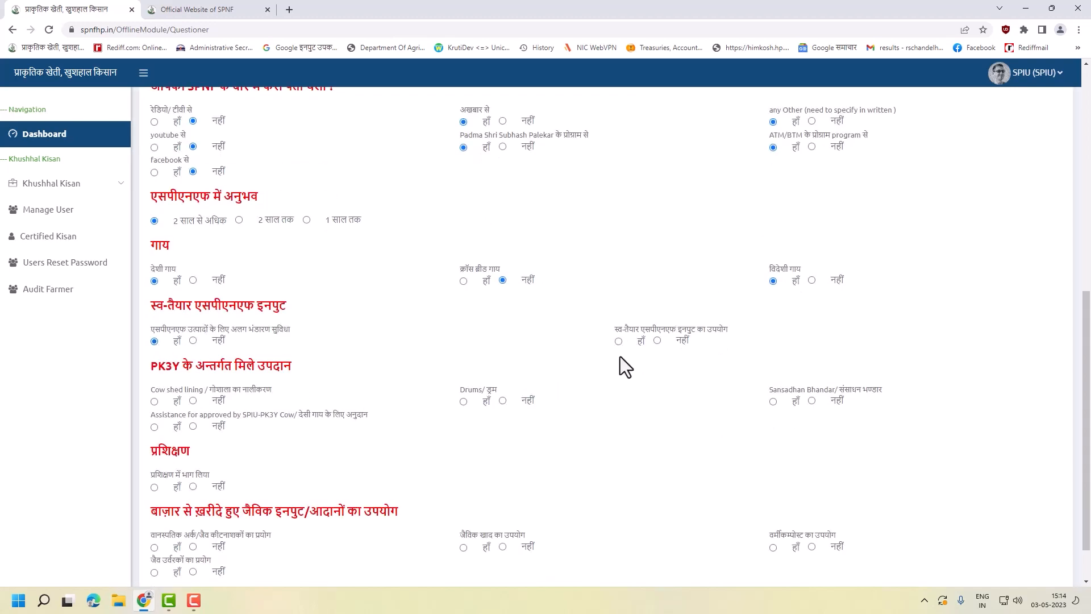
{"action": "left_click", "coordinate": [153, 402]}
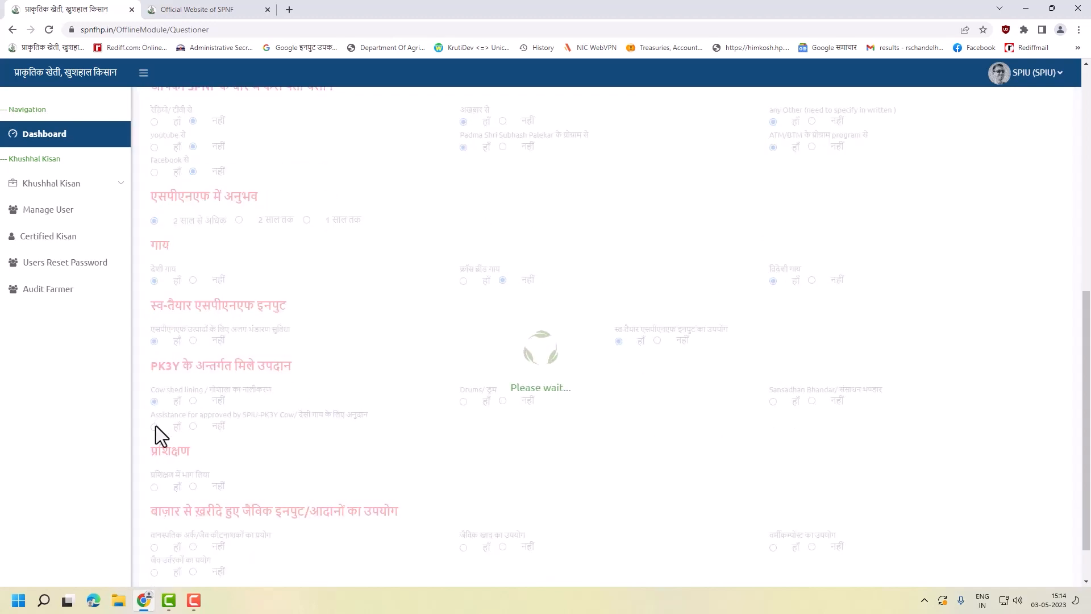
{"action": "left_click", "coordinate": [154, 427]}
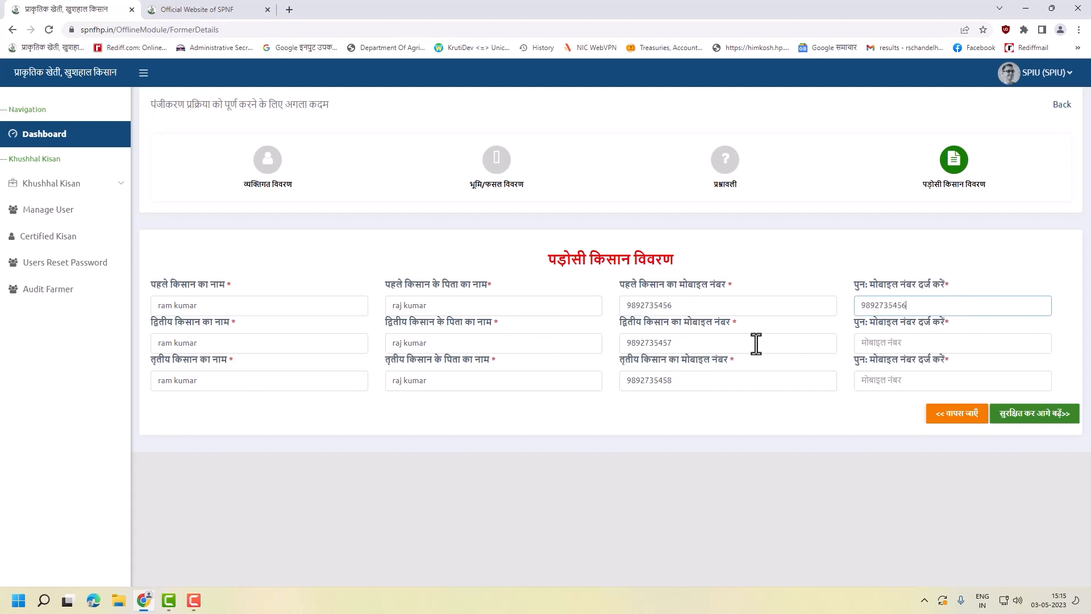
- Copy the second and third neighbours' mobile numbers into their confirmation fields and save
{"action": "left_click_drag", "start_coordinate": [755, 344], "coordinate": [477, 343]}
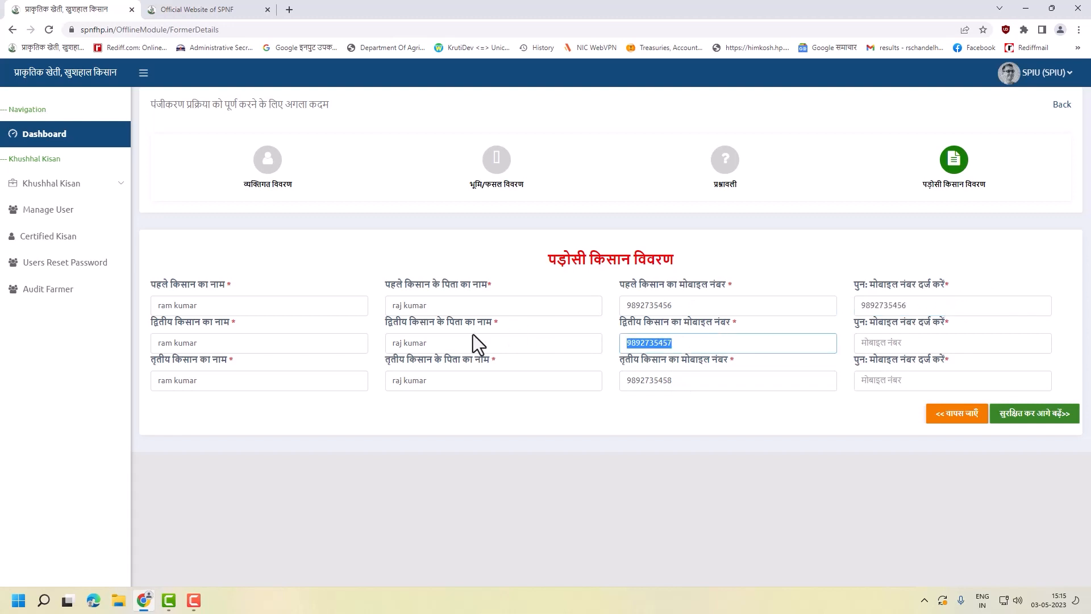
{"action": "key", "text": "ctrl+c"}
{"action": "left_click", "coordinate": [933, 343]}
{"action": "key", "text": "ctrl+v"}
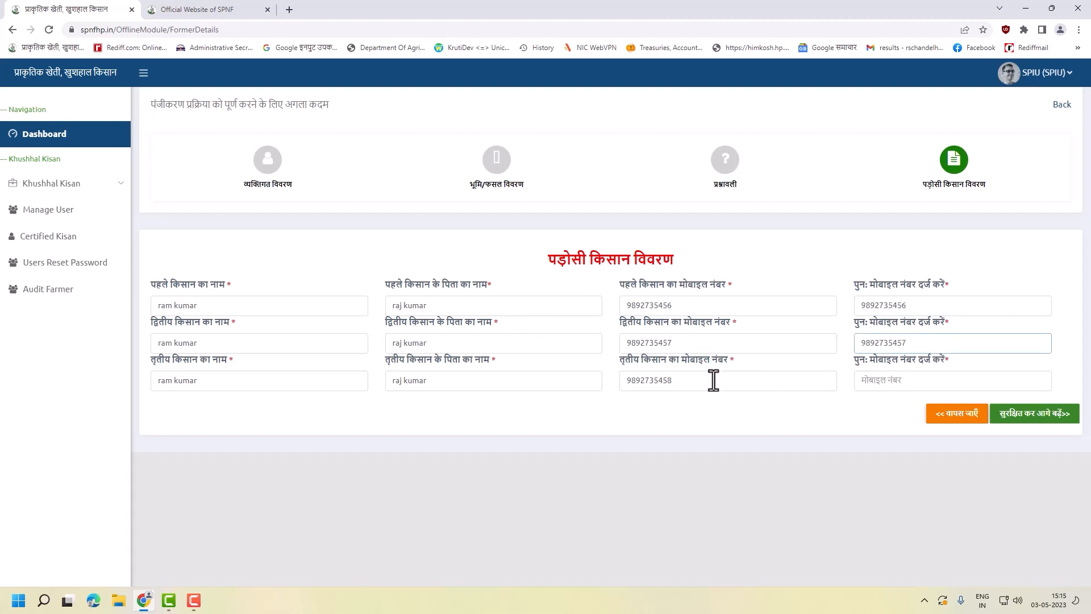
{"action": "double_click", "coordinate": [710, 382]}
{"action": "key", "text": "ctrl+c"}
{"action": "left_click", "coordinate": [902, 379]}
{"action": "key", "text": "ctrl+v"}
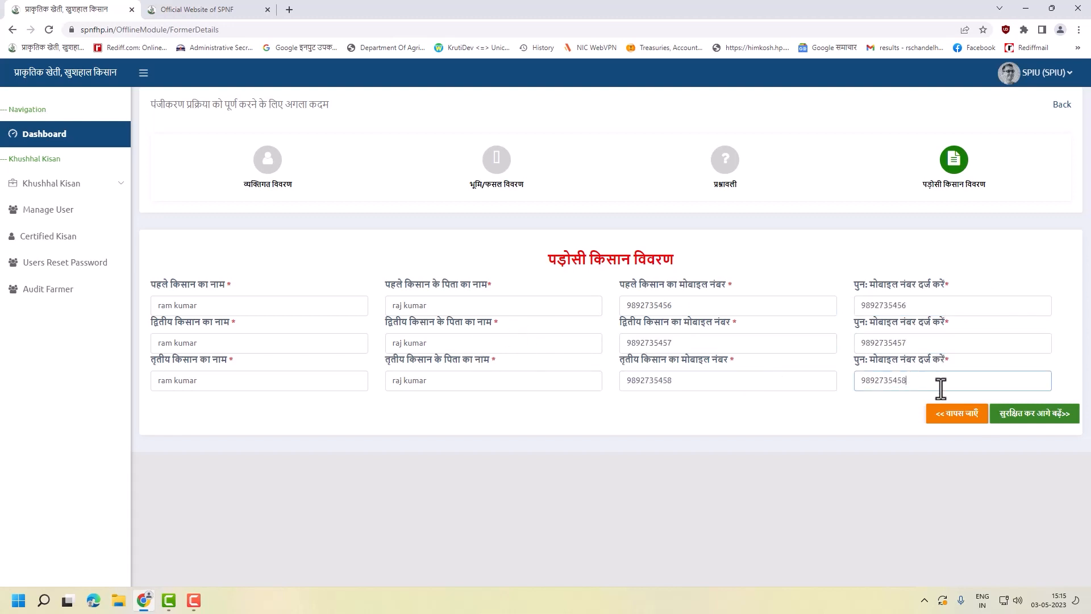
{"action": "left_click", "coordinate": [1025, 418]}
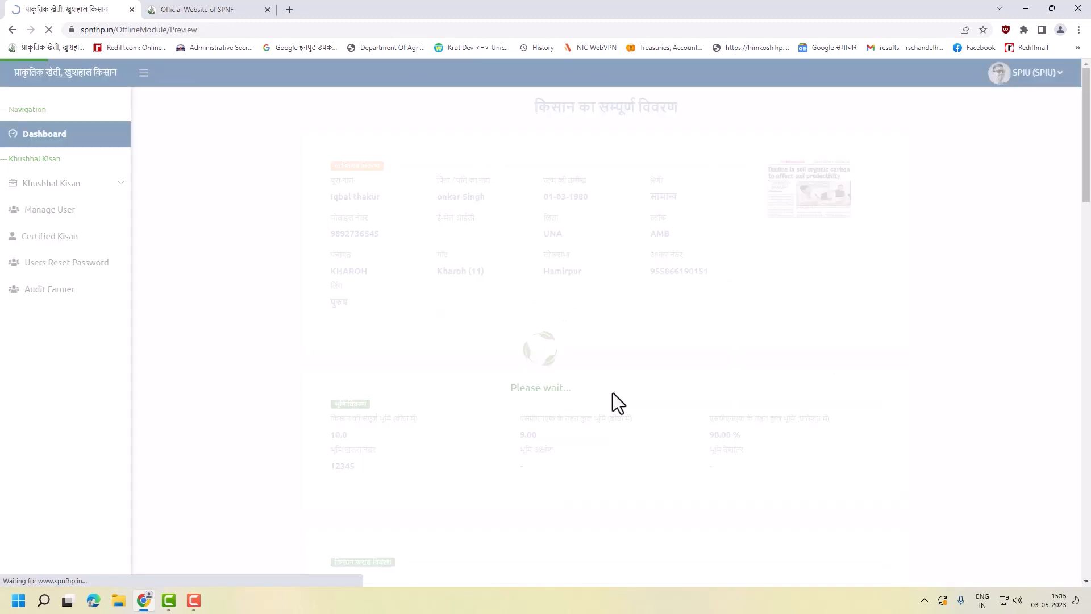
- Scroll the farmer preview from its title down to the upload instructions and back up
{"action": "scroll", "coordinate": [612, 391], "scroll_direction": "down", "scroll_amount": 6}
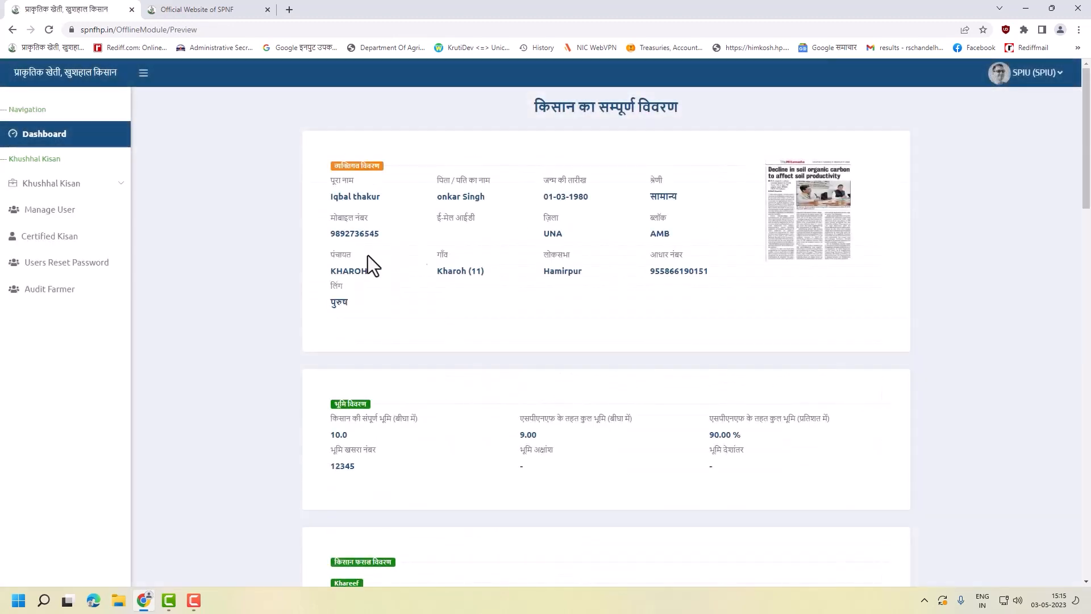
{"action": "left_click_drag", "start_coordinate": [547, 105], "coordinate": [778, 129]}
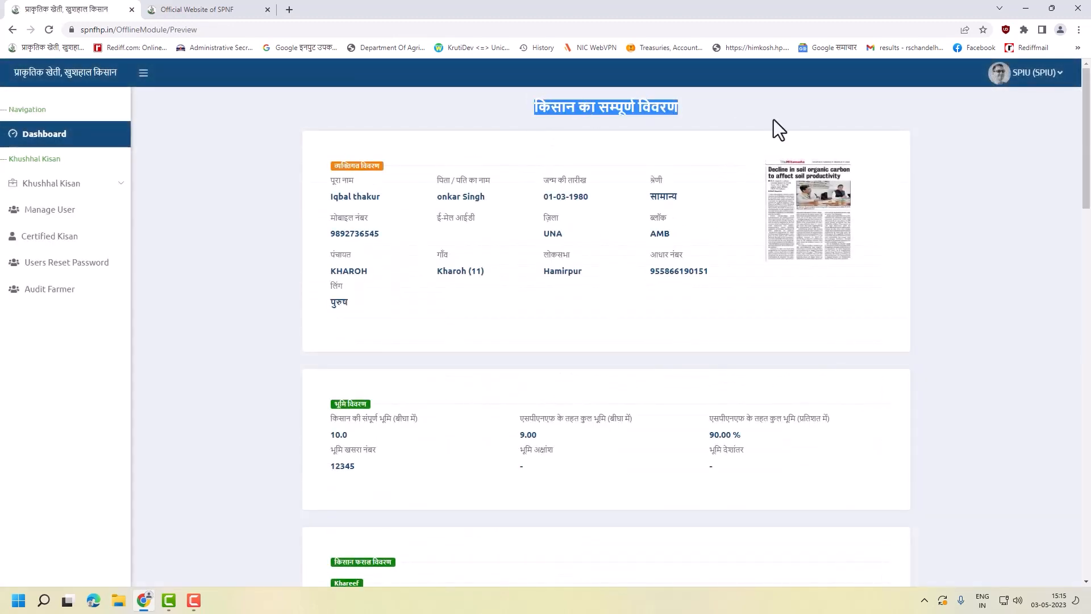
{"action": "scroll", "coordinate": [550, 276], "scroll_direction": "down", "scroll_amount": 6}
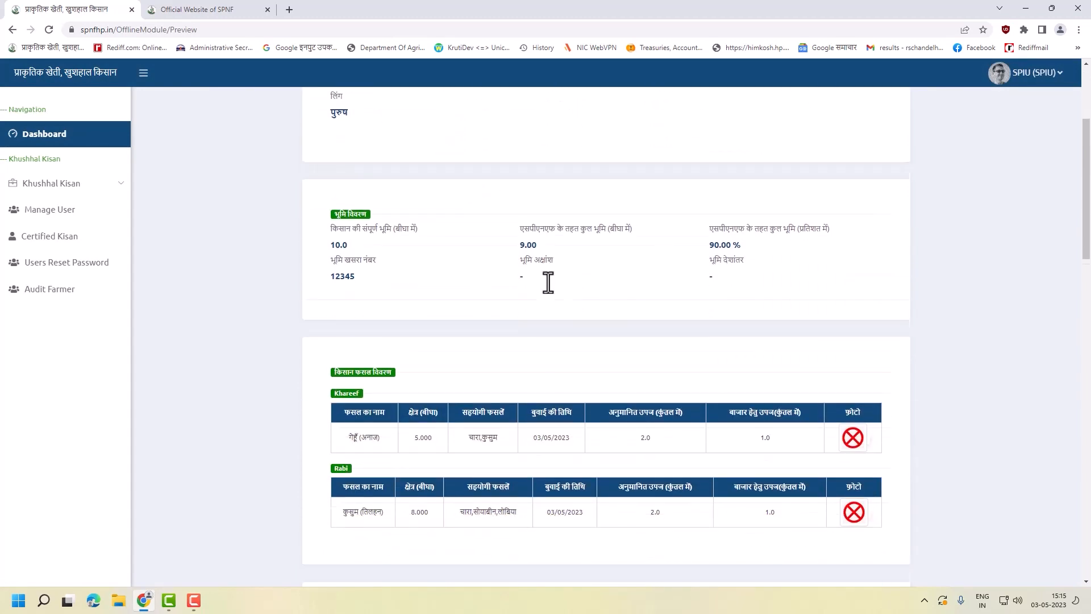
{"action": "scroll", "coordinate": [585, 426], "scroll_direction": "down", "scroll_amount": 13}
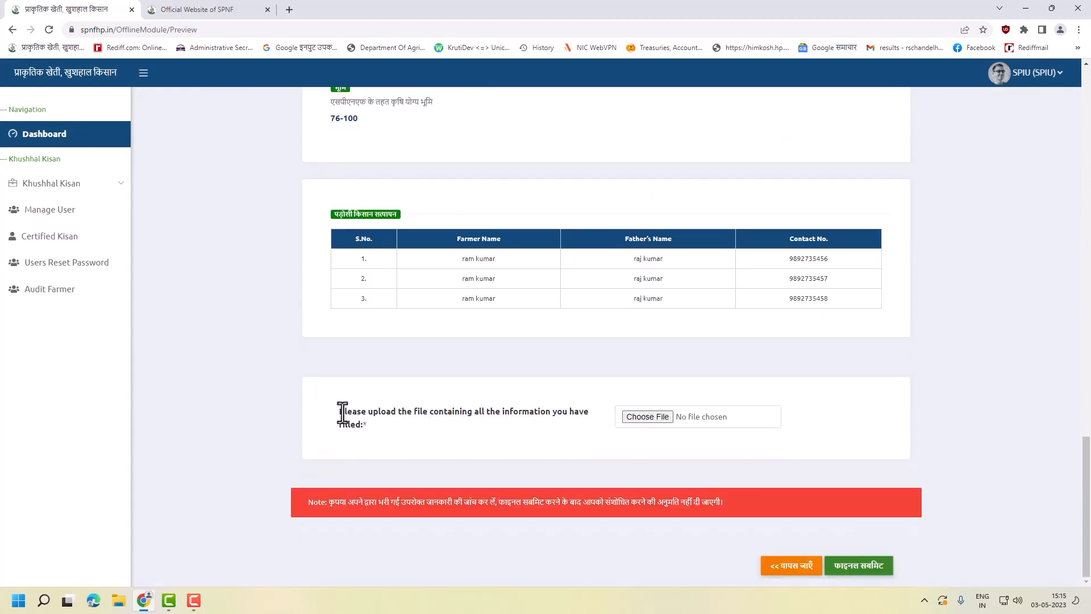
{"action": "mouse_move", "coordinate": [343, 414]}
{"action": "left_mouse_down"}
{"action": "mouse_move", "coordinate": [389, 414]}
{"action": "mouse_move", "coordinate": [340, 415]}
{"action": "left_mouse_up"}
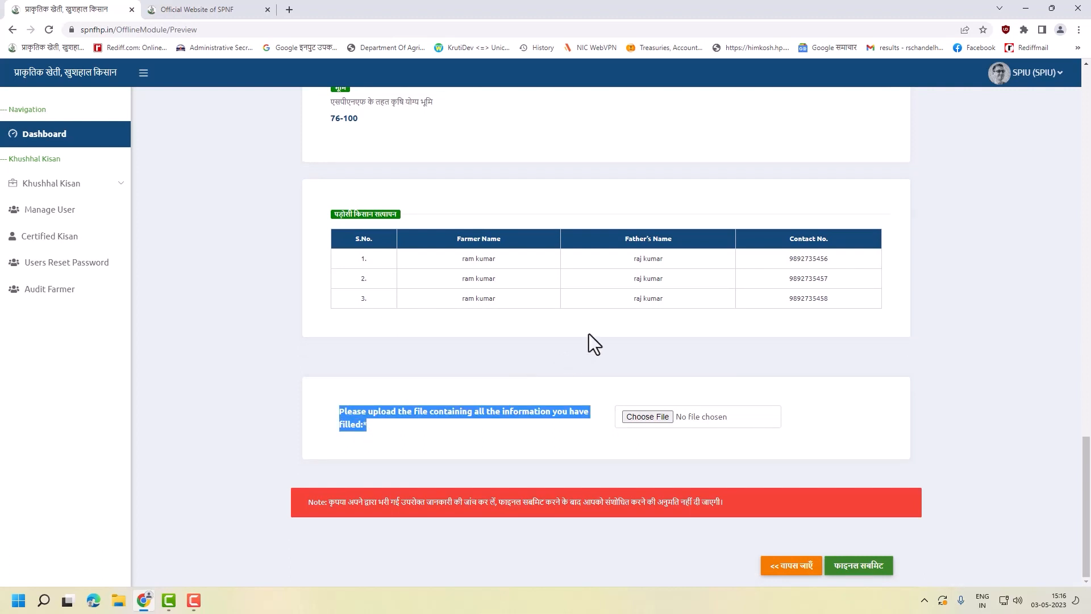
{"action": "left_click_drag", "start_coordinate": [598, 425], "coordinate": [342, 415]}
{"action": "scroll", "coordinate": [823, 449], "scroll_direction": "up", "scroll_amount": 20}
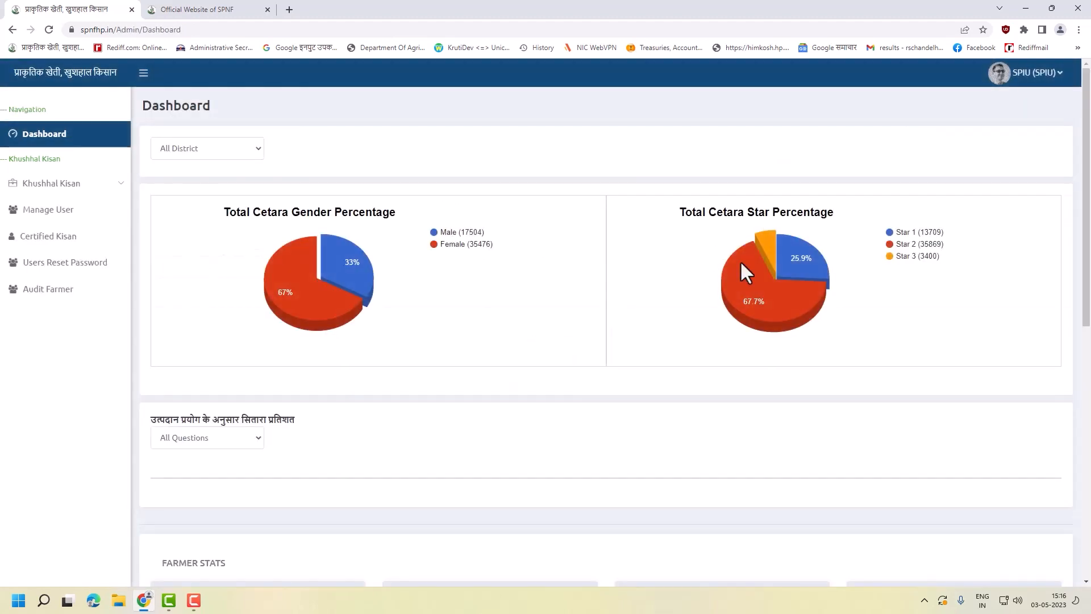
- Open the Add Village form under Khushhal Kisan > Location
{"action": "scroll", "coordinate": [594, 395], "scroll_direction": "down", "scroll_amount": 9}
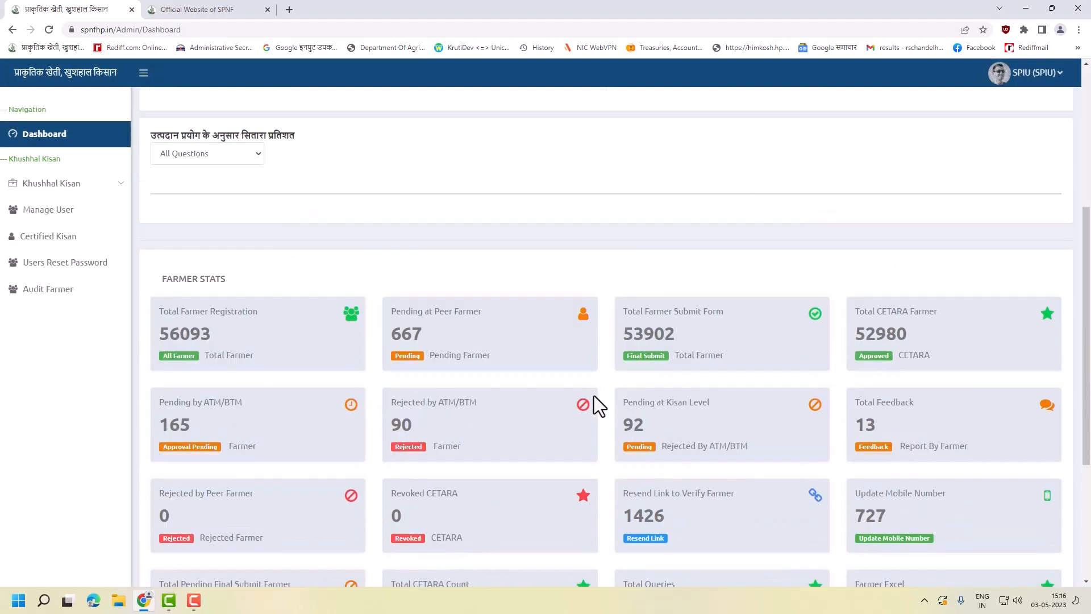
{"action": "scroll", "coordinate": [227, 429], "scroll_direction": "up", "scroll_amount": 9}
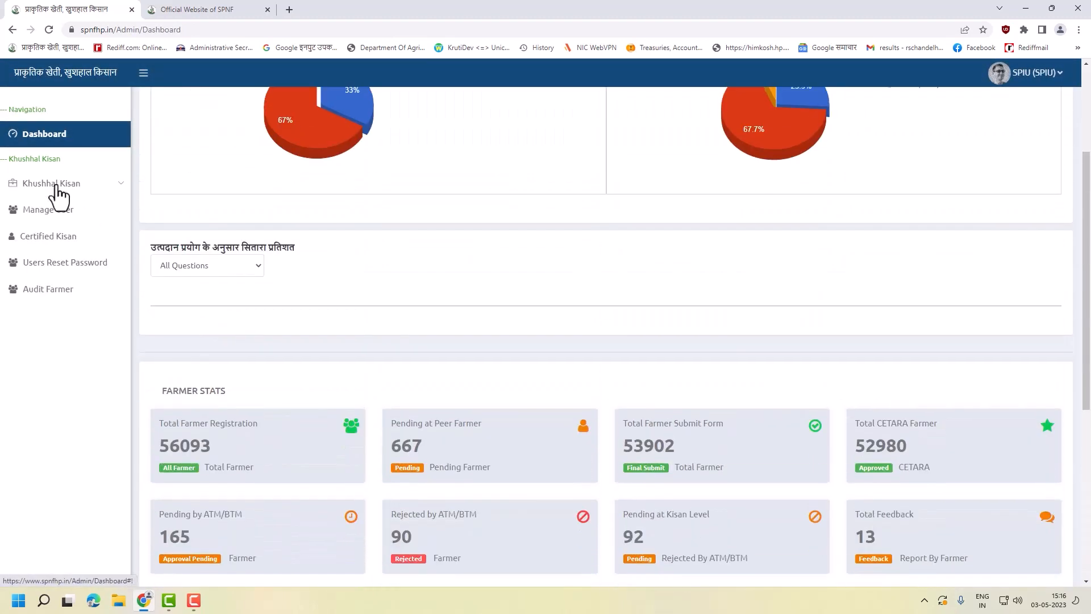
{"action": "left_click", "coordinate": [73, 187]}
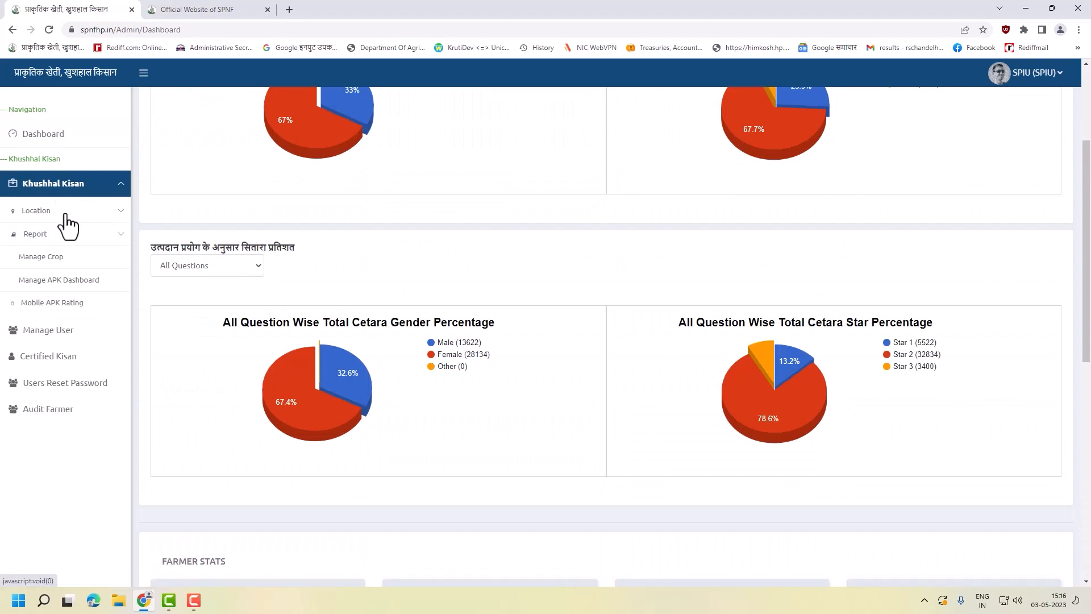
{"action": "left_click", "coordinate": [66, 215]}
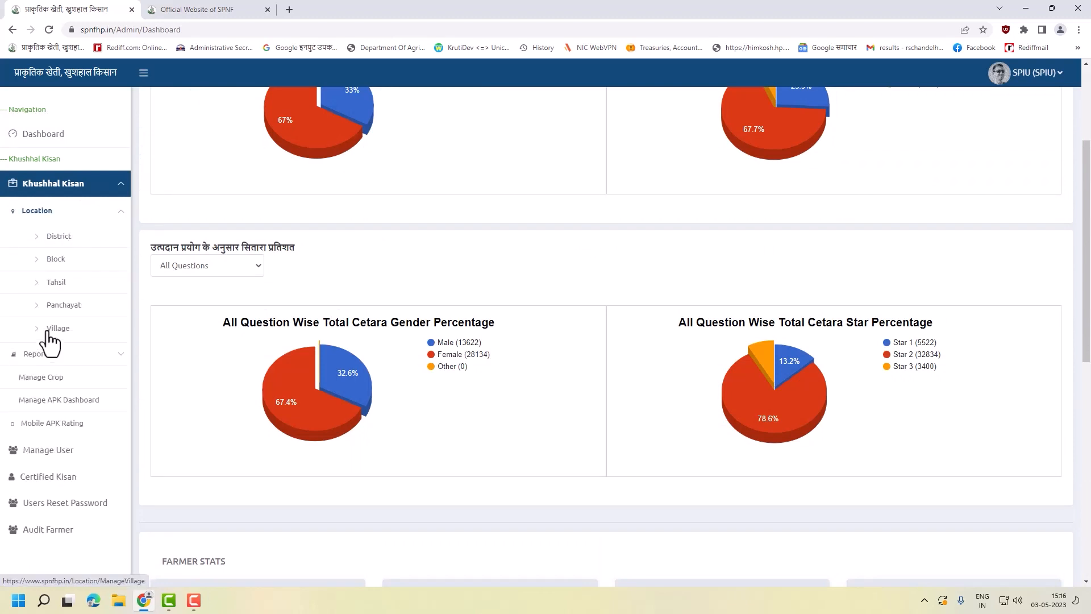
{"action": "left_click", "coordinate": [57, 328]}
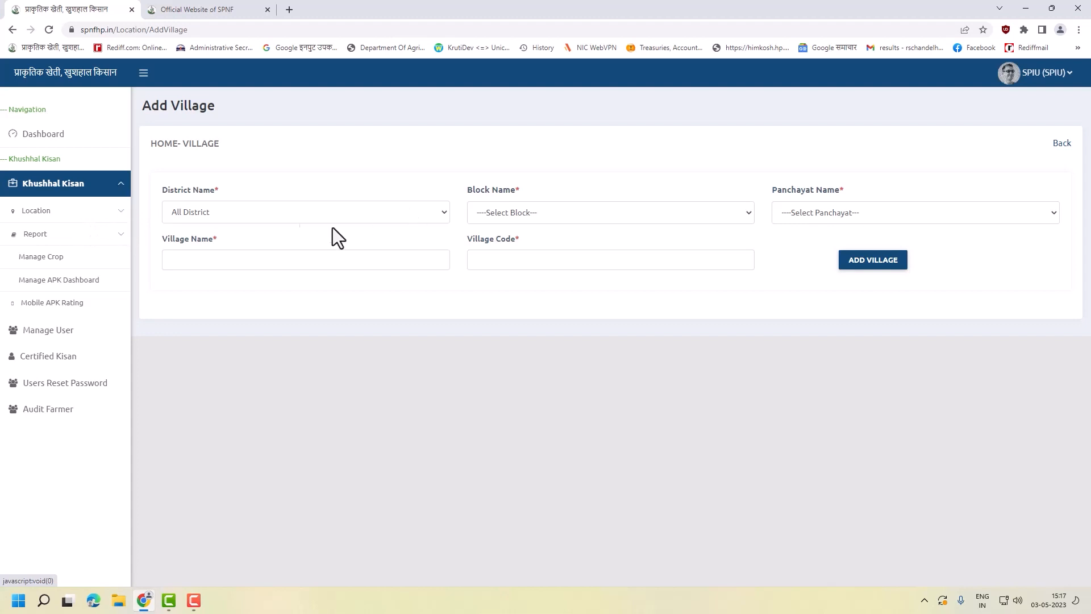
- Browse the Manage Crops, APK dashboard and app ratings pages, then go to Manage Users
{"action": "left_click", "coordinate": [120, 248]}
{"action": "left_click", "coordinate": [63, 267]}
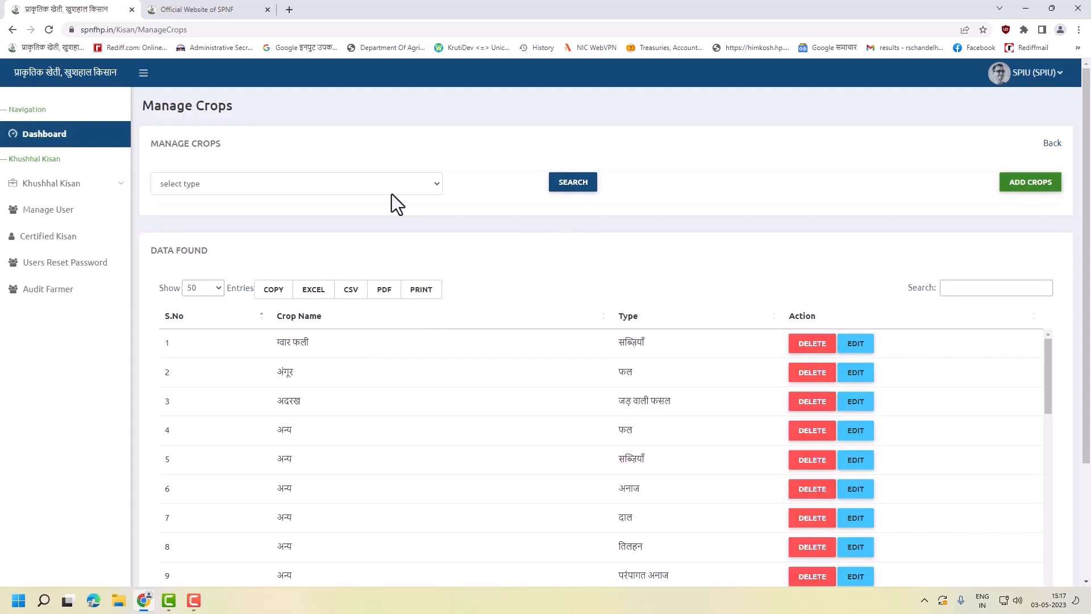
{"action": "left_click", "coordinate": [392, 193]}
{"action": "left_click", "coordinate": [67, 302]}
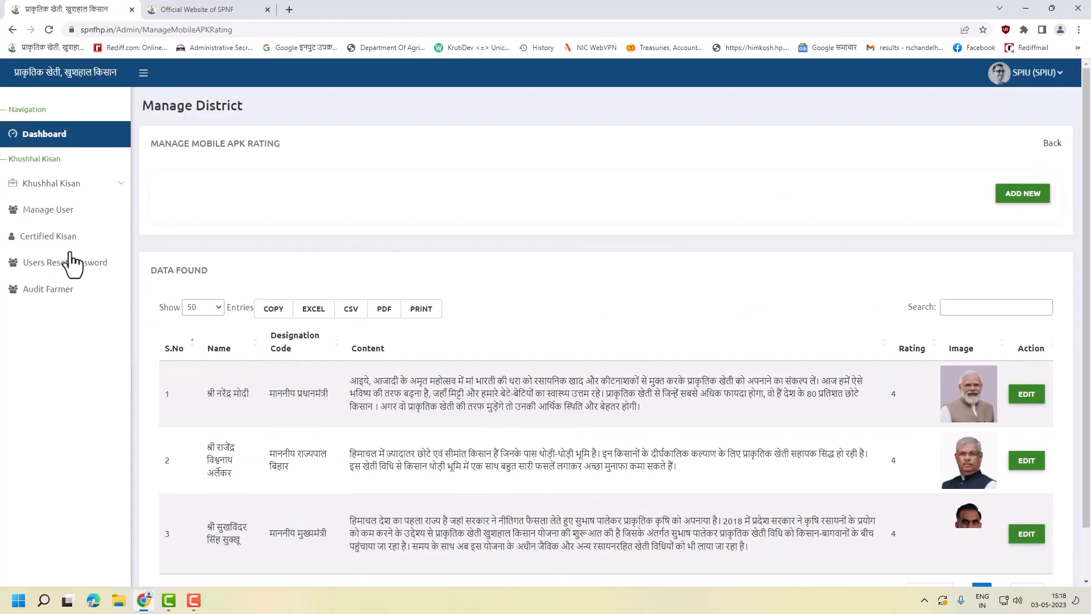
{"action": "scroll", "coordinate": [466, 362], "scroll_direction": "down", "scroll_amount": 2}
{"action": "scroll", "coordinate": [591, 398], "scroll_direction": "up", "scroll_amount": 2}
{"action": "left_click", "coordinate": [121, 191]}
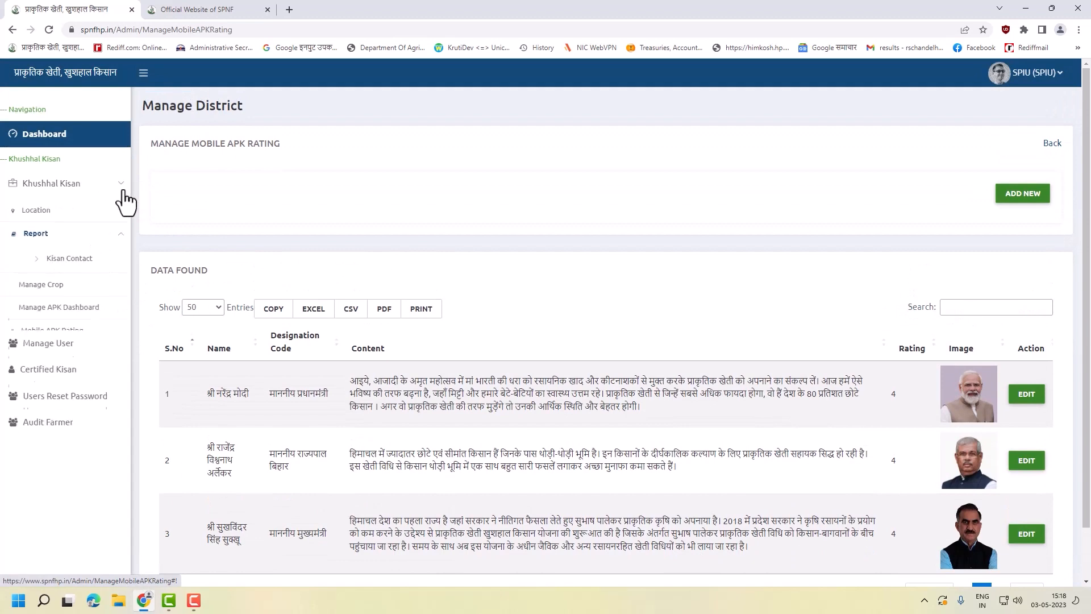
{"action": "left_click", "coordinate": [51, 332]}
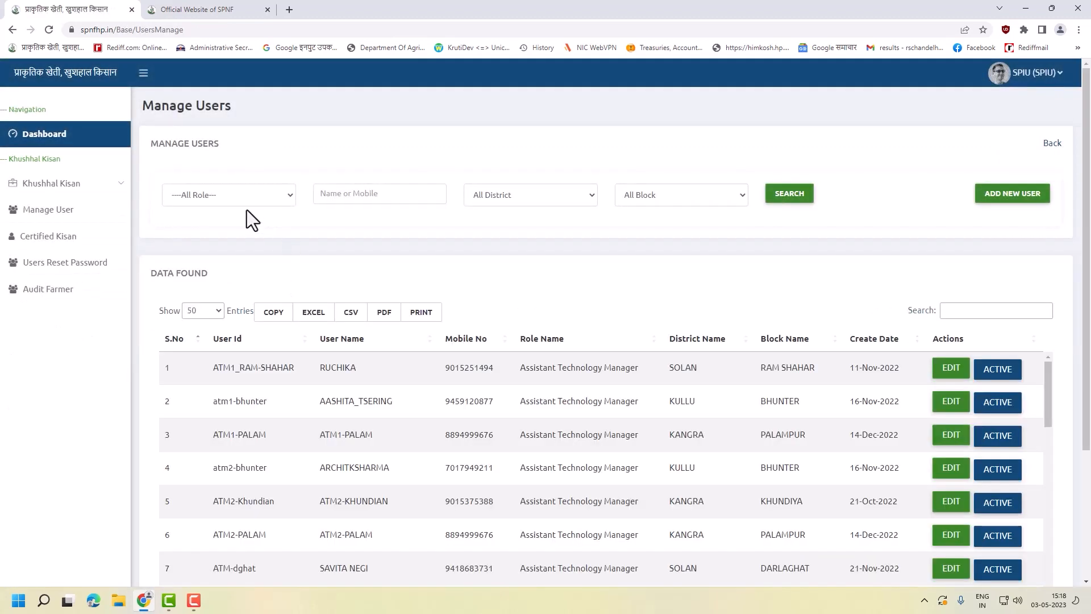
- Search users by Assistant Technology Manager role, BILASPUR district and BILASPUR SADAR block
{"action": "left_click", "coordinate": [267, 200]}
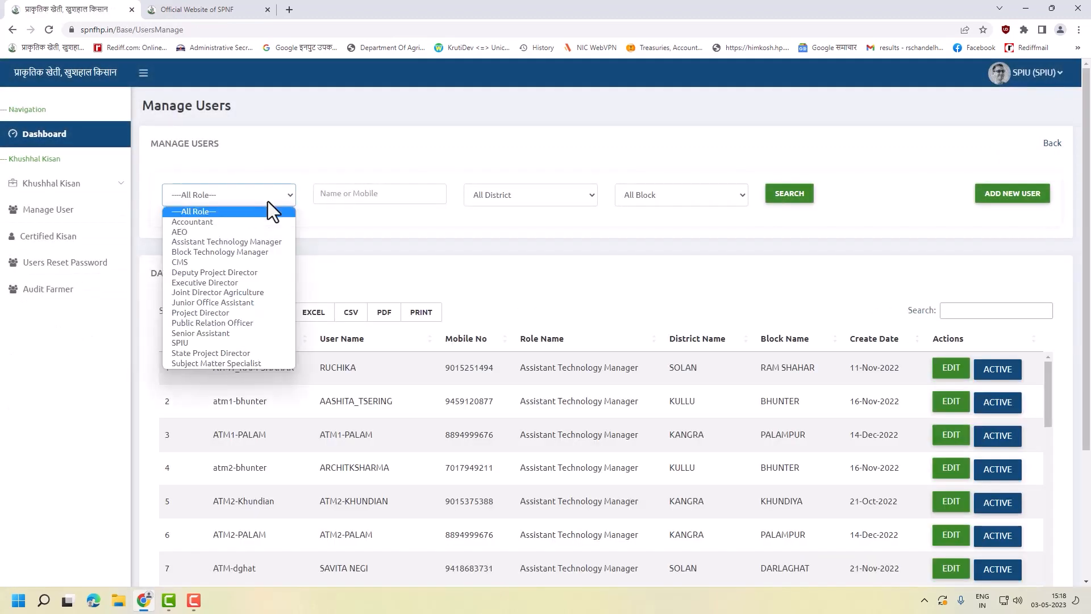
{"action": "left_click", "coordinate": [243, 240]}
{"action": "left_click", "coordinate": [507, 195]}
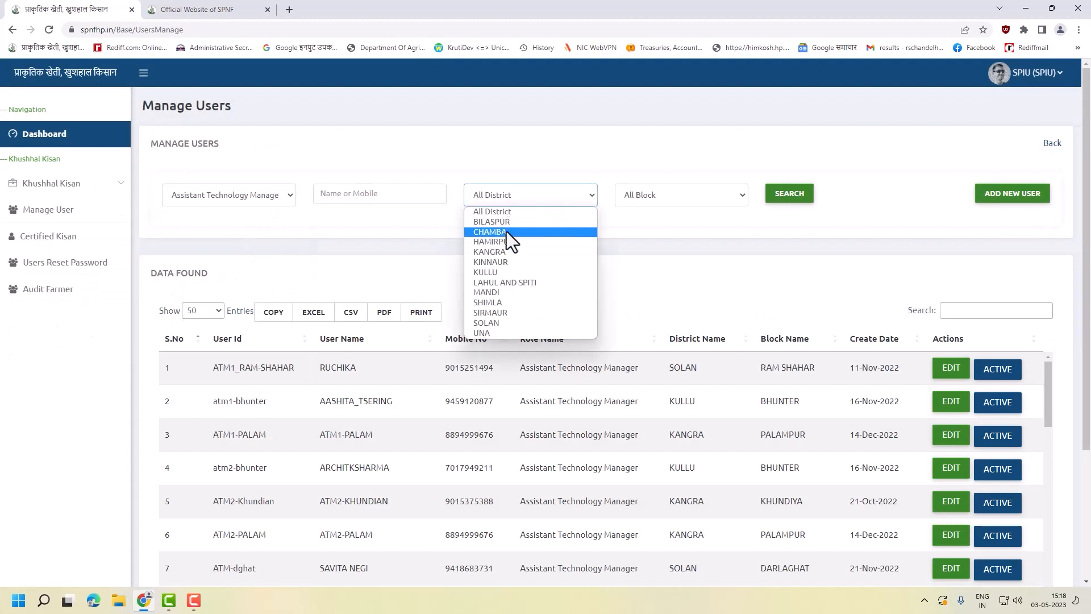
{"action": "left_click", "coordinate": [506, 231]}
{"action": "left_click", "coordinate": [648, 199]}
{"action": "left_click", "coordinate": [668, 223]}
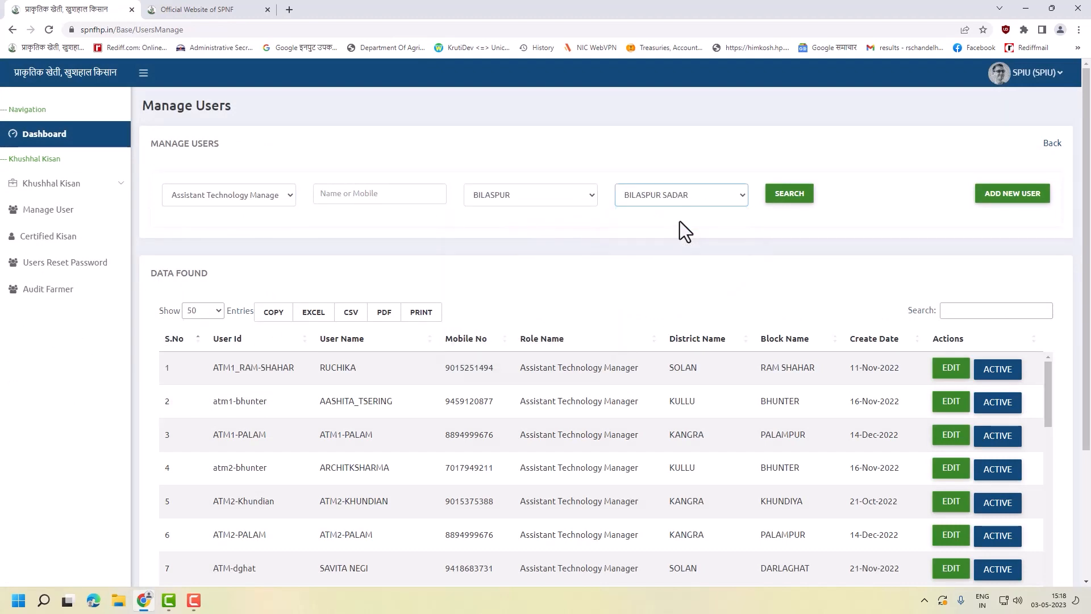
{"action": "left_click", "coordinate": [787, 198]}
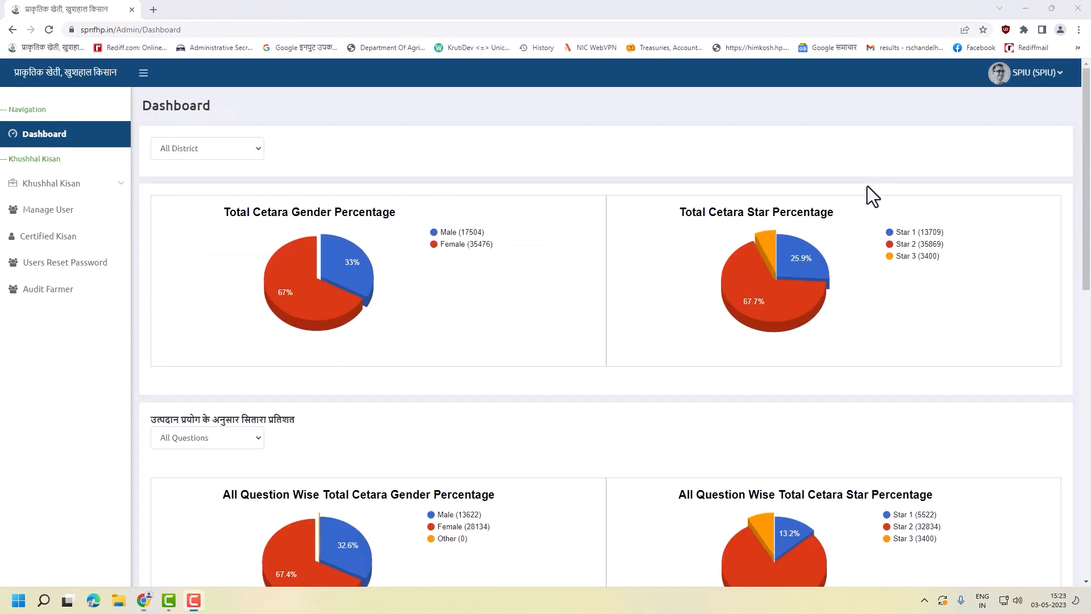
- Scroll to the dashboard stats, then visit Users Reset Password and the Audit Farmer list
{"action": "scroll", "coordinate": [805, 389], "scroll_direction": "down", "scroll_amount": 10}
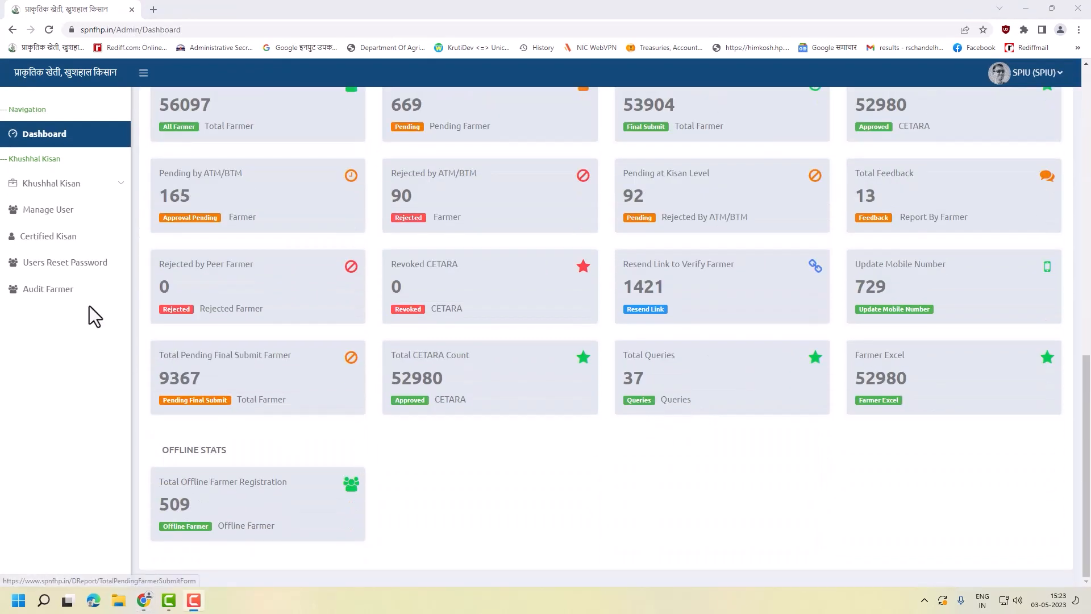
{"action": "left_click", "coordinate": [89, 264]}
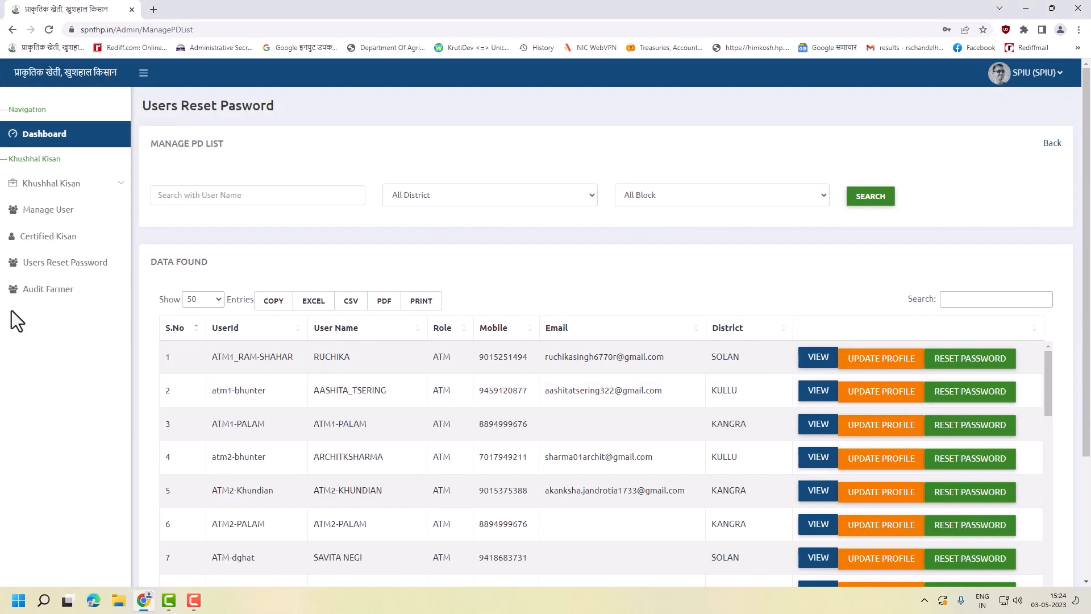
{"action": "left_click", "coordinate": [38, 294]}
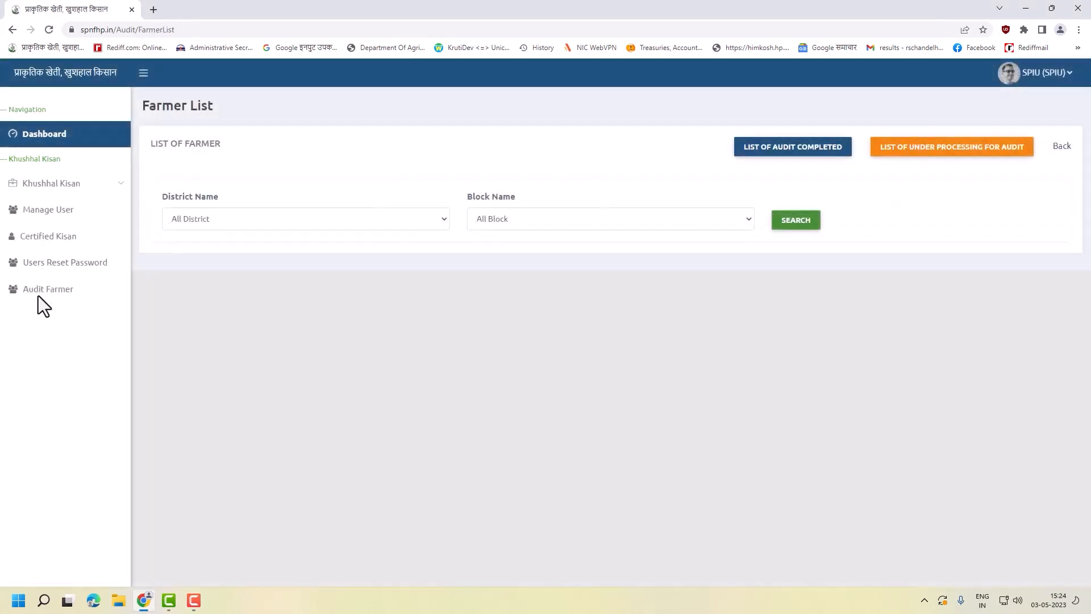
- Choose the block, enter error level 5 and run FINDING for the audit sample
{"action": "left_click", "coordinate": [511, 225]}
{"action": "left_click", "coordinate": [527, 246]}
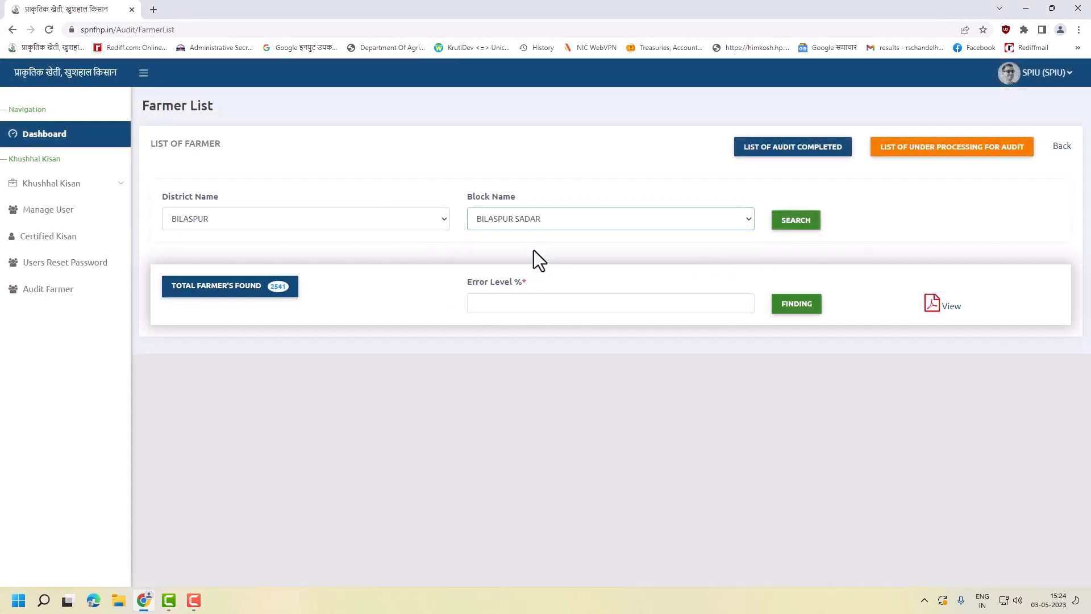
{"action": "left_click", "coordinate": [638, 306]}
{"action": "type", "text": "5"}
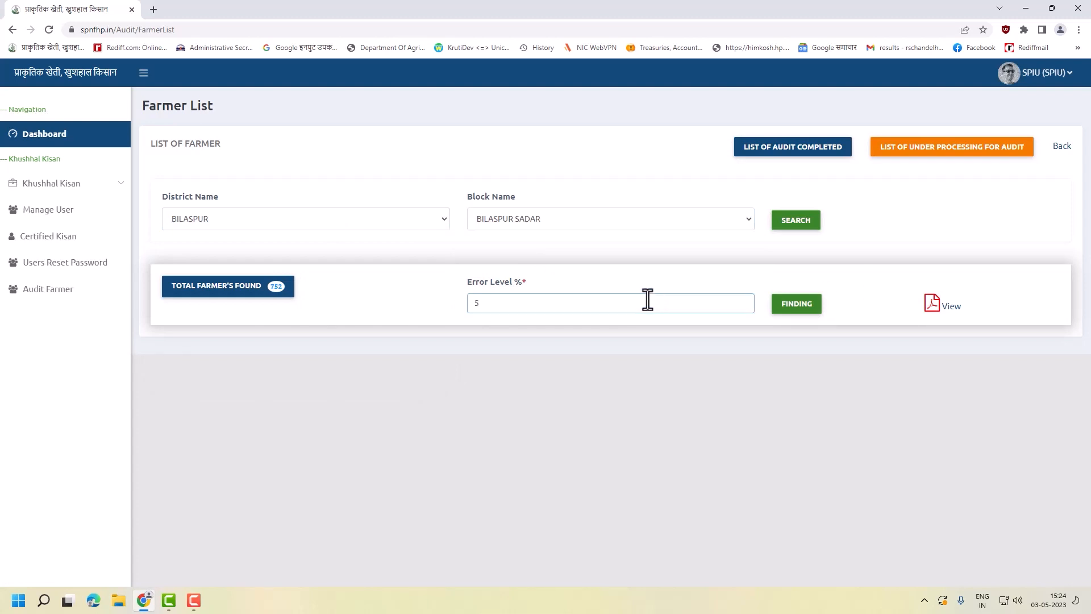
{"action": "left_click", "coordinate": [790, 305]}
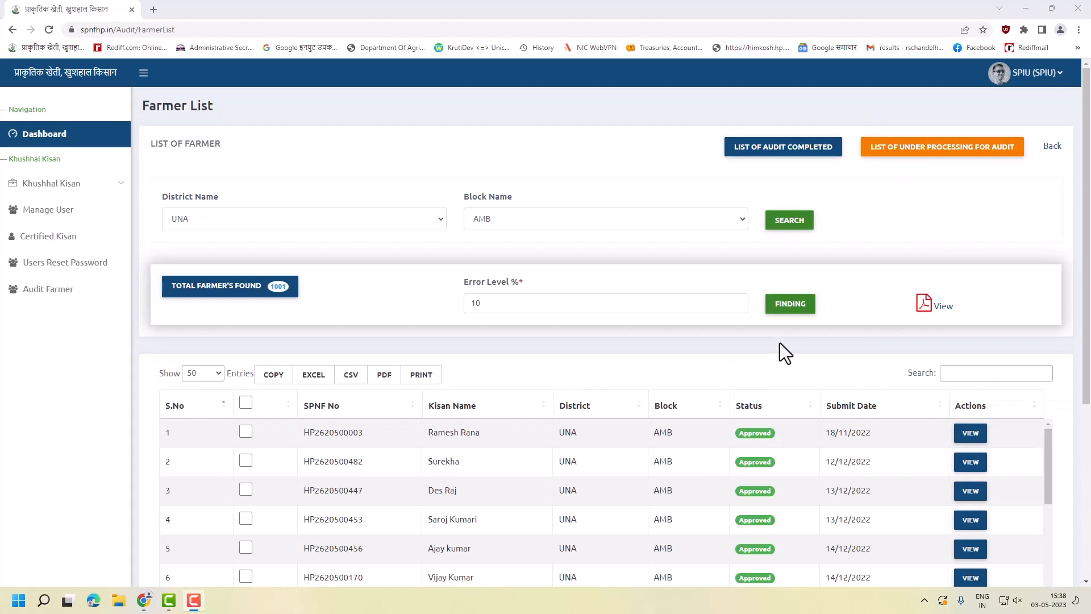
- Scroll through the audit results and open the PDF View guidance document
{"action": "scroll", "coordinate": [779, 346], "scroll_direction": "down", "scroll_amount": 2}
{"action": "scroll", "coordinate": [305, 341], "scroll_direction": "down", "scroll_amount": 7}
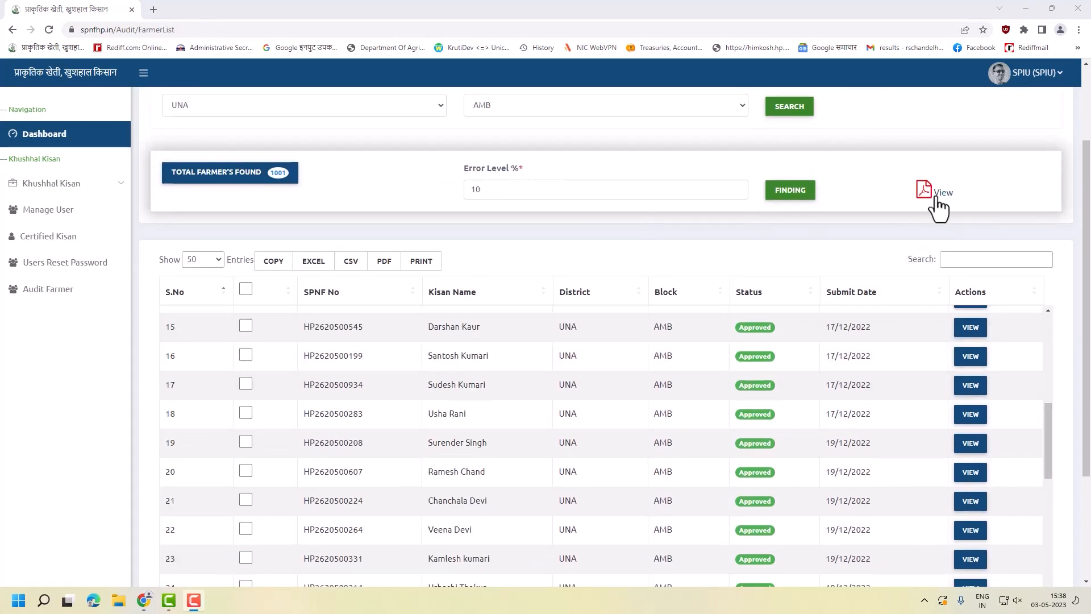
{"action": "left_click", "coordinate": [935, 198]}
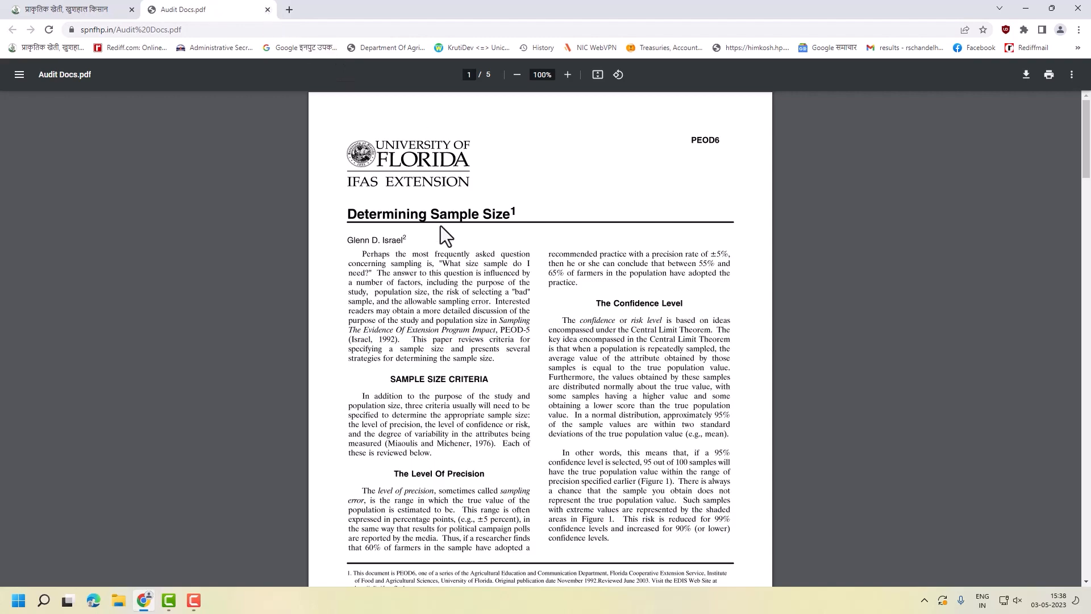
- Read pages 1–3 of Audit Docs.pdf on sample size, then close the PDF tab
{"action": "scroll", "coordinate": [455, 280], "scroll_direction": "down", "scroll_amount": 10}
{"action": "scroll", "coordinate": [472, 272], "scroll_direction": "up", "scroll_amount": 7}
{"action": "scroll", "coordinate": [472, 273], "scroll_direction": "up", "scroll_amount": 4}
{"action": "scroll", "coordinate": [502, 301], "scroll_direction": "down", "scroll_amount": 18}
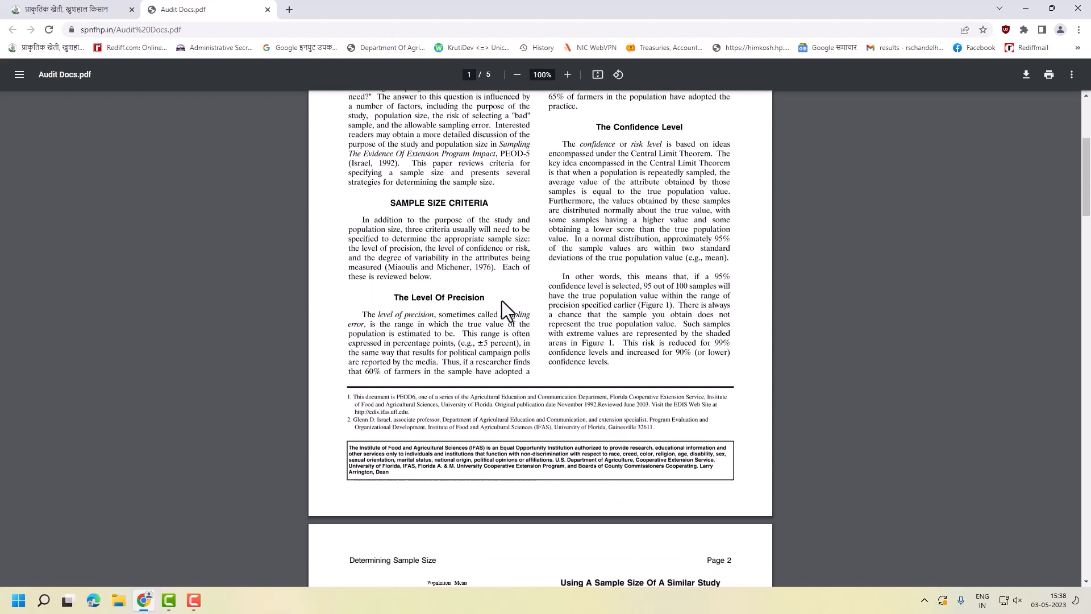
{"action": "scroll", "coordinate": [527, 380], "scroll_direction": "down", "scroll_amount": 5}
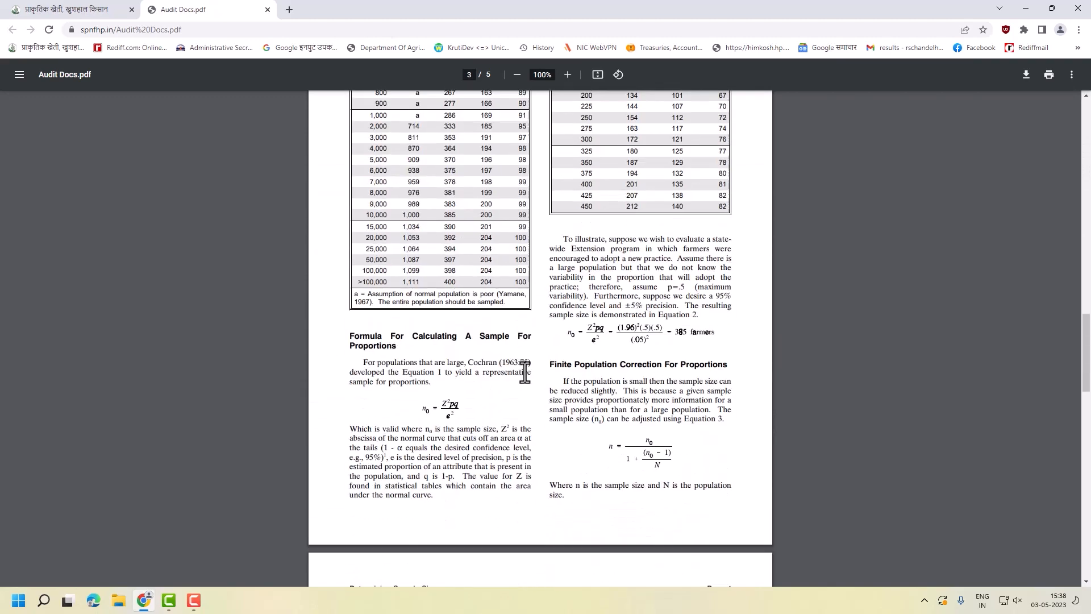
{"action": "scroll", "coordinate": [527, 381], "scroll_direction": "up", "scroll_amount": 4}
{"action": "left_click", "coordinate": [268, 10]}
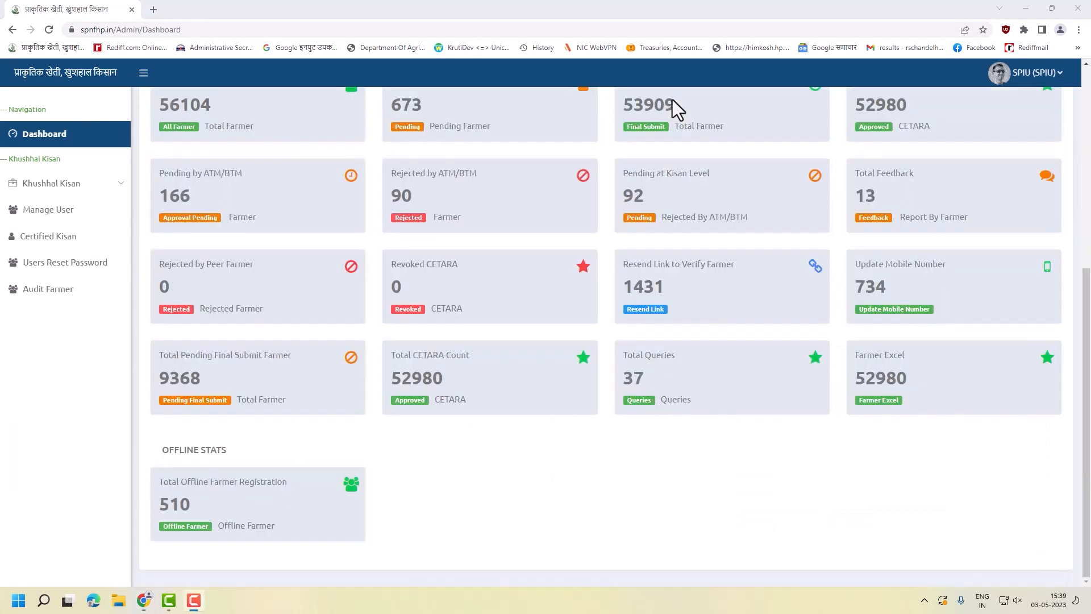
- Return to the Dashboard and open the Farmer Excel card listing 52980 CETARA farmers
{"action": "left_click", "coordinate": [673, 102]}
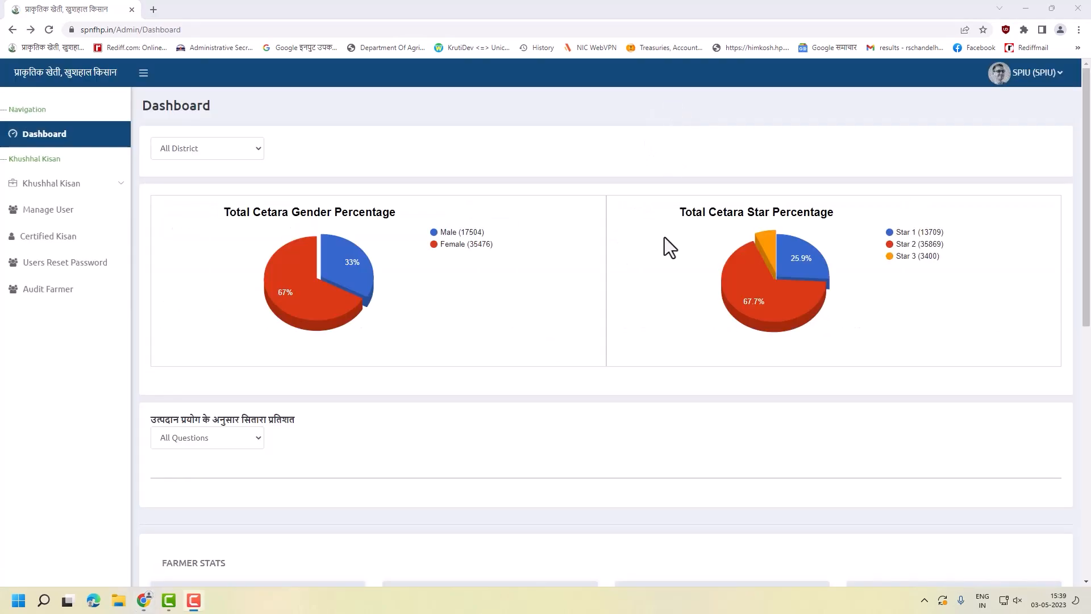
{"action": "scroll", "coordinate": [693, 304], "scroll_direction": "down", "scroll_amount": 8}
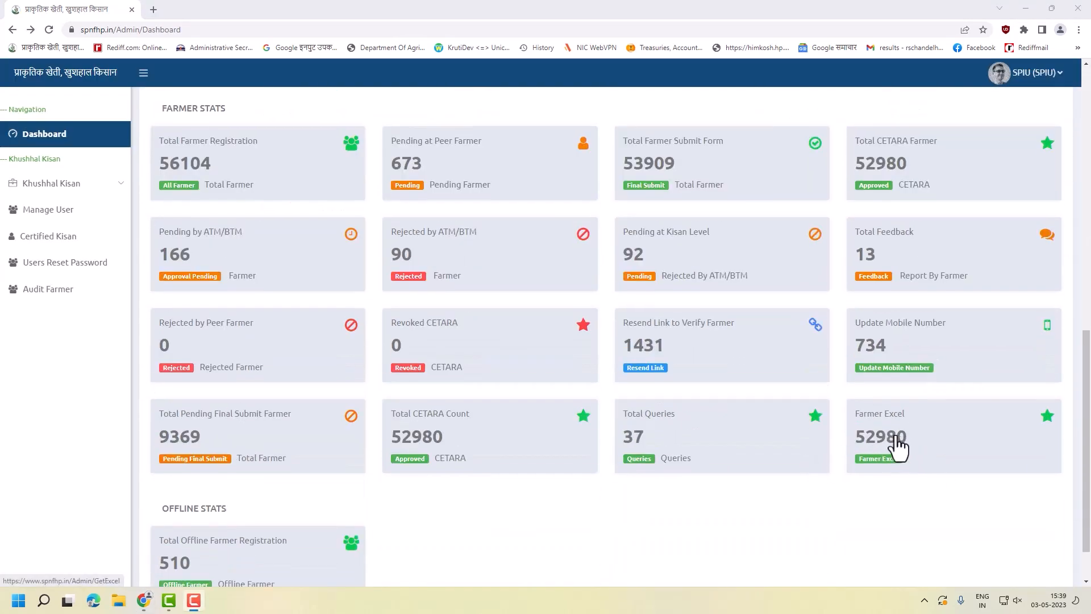
{"action": "left_click", "coordinate": [898, 447]}
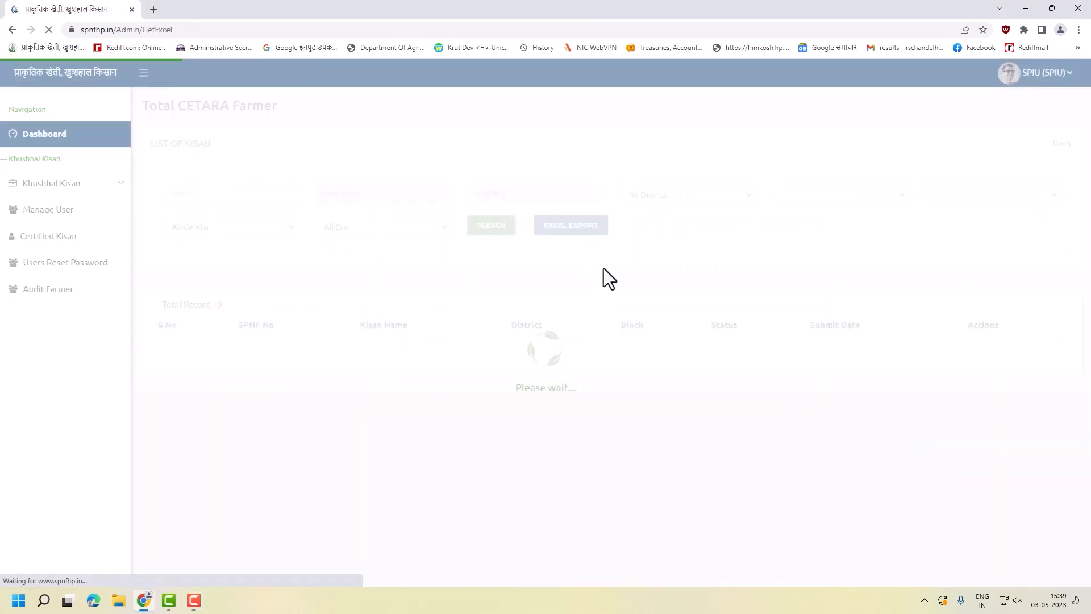